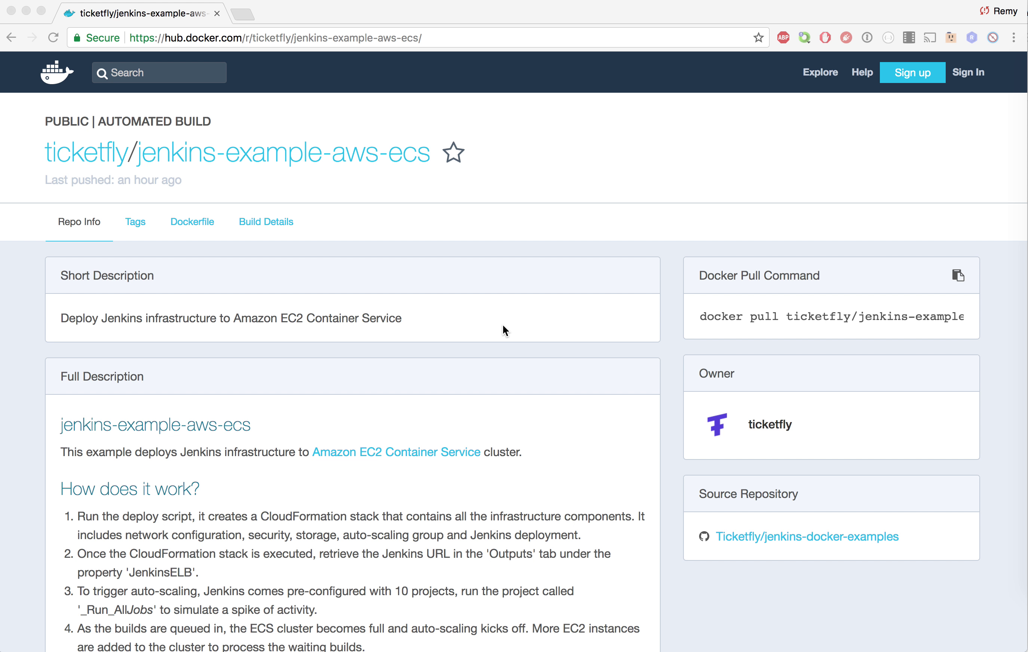
- Launch the stack from the AWS Console quick start in the repository description and go to the new stack's creation page
scroll(503, 326, "down", 2)
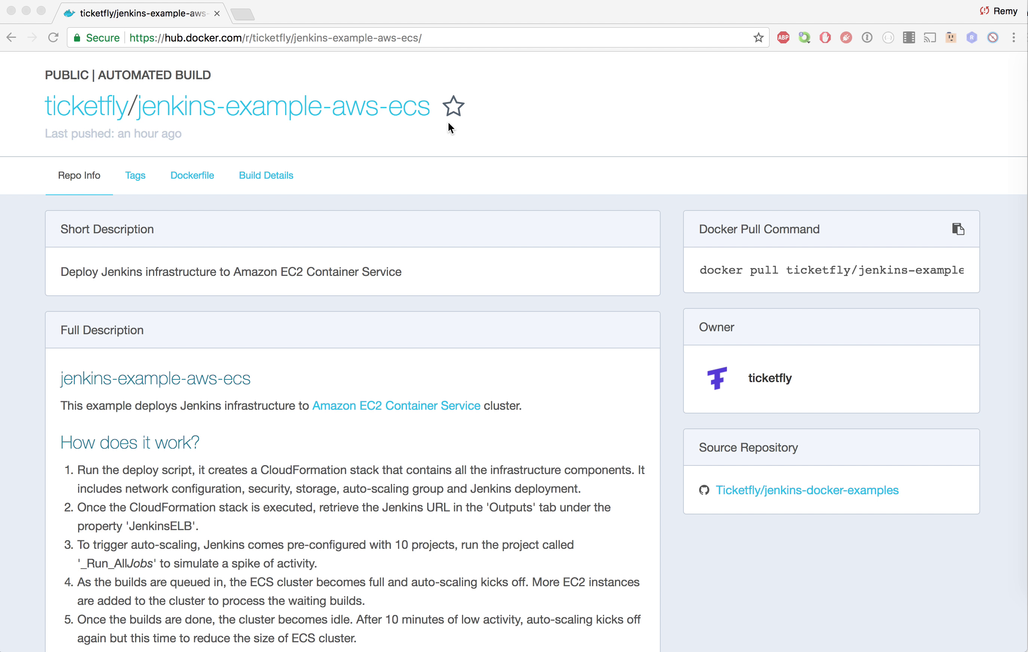
scroll(390, 216, "down", 20)
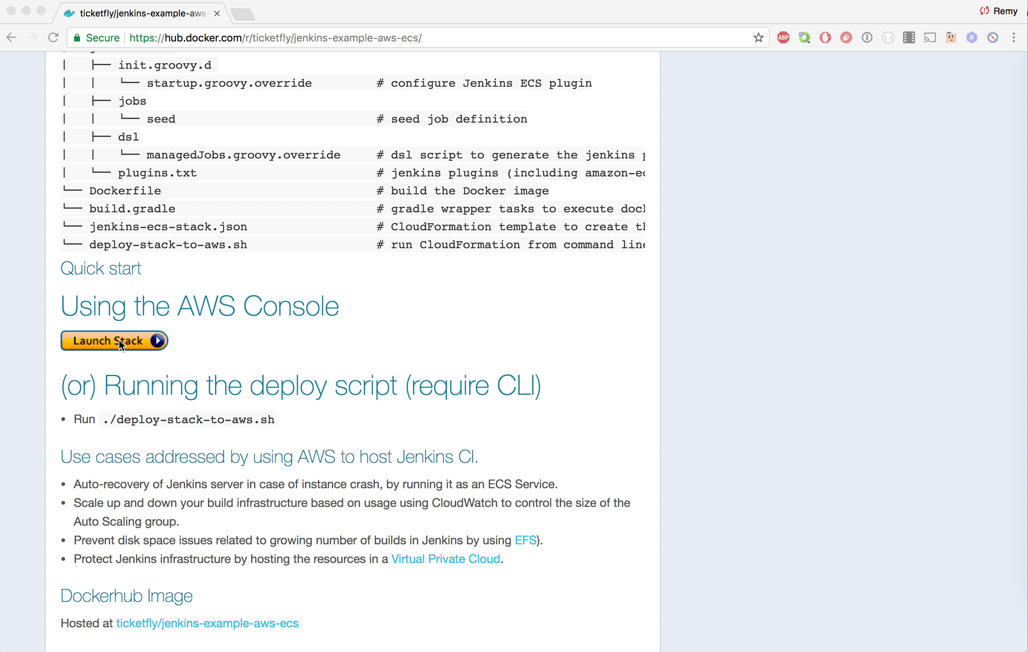
left_click(124, 344)
left_click(132, 344)
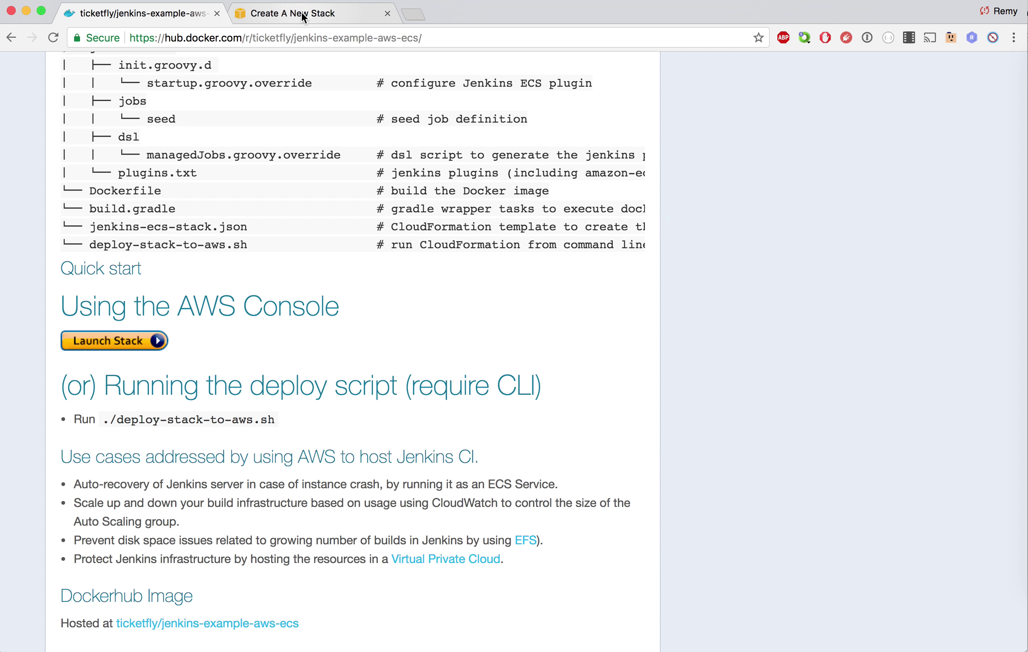
left_click(304, 17)
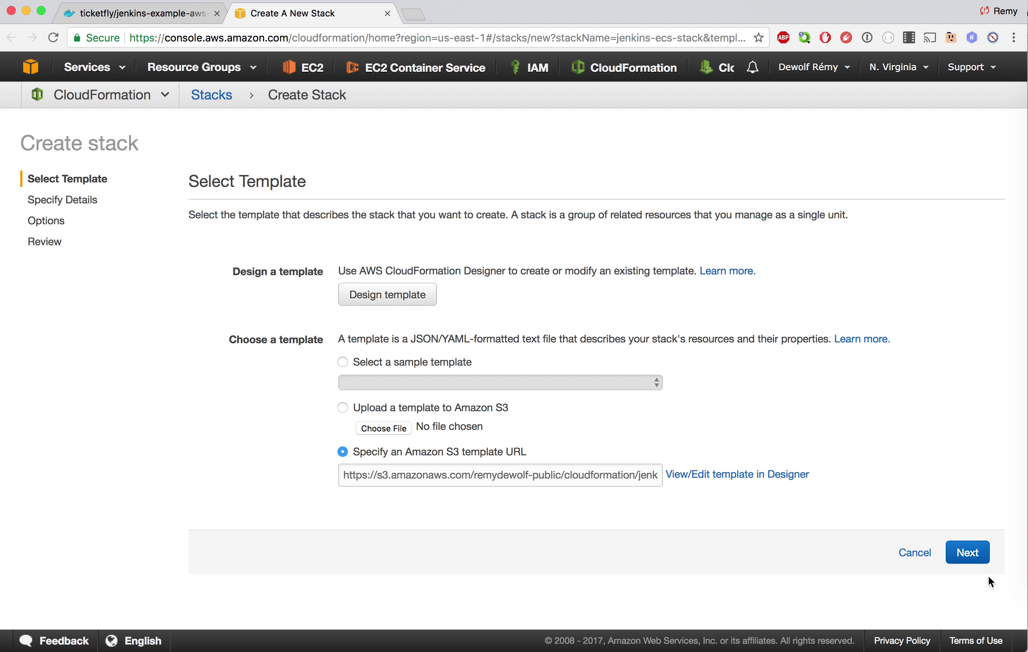
- Accept the specified Amazon S3 template and the default name and parameters for jenkins-ecs-stack
left_click(968, 553)
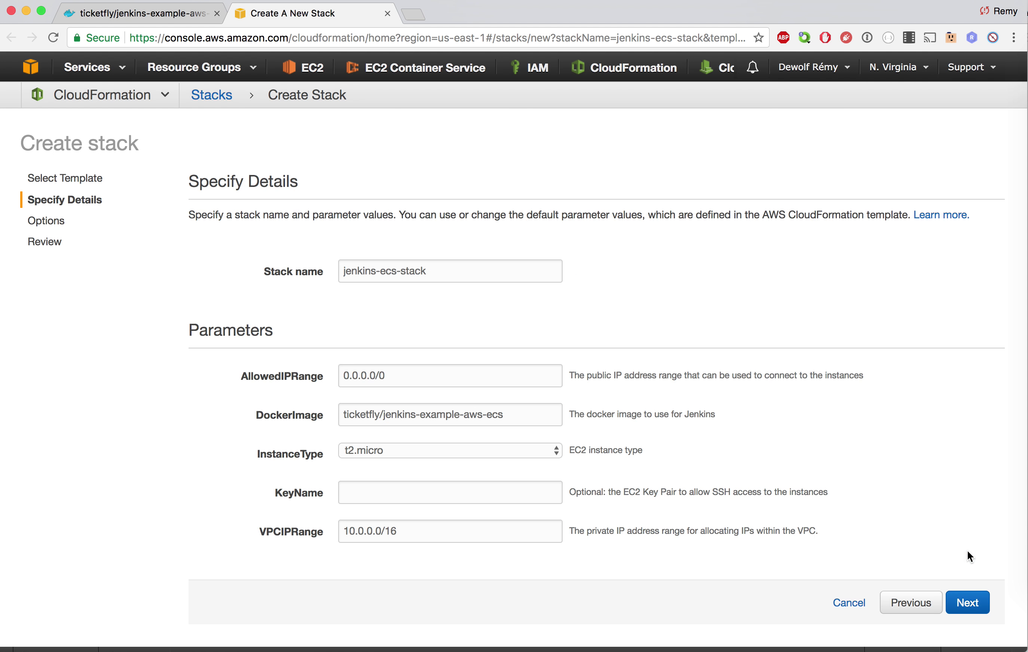
scroll(728, 418, "down", 1)
scroll(769, 235, "up", 1)
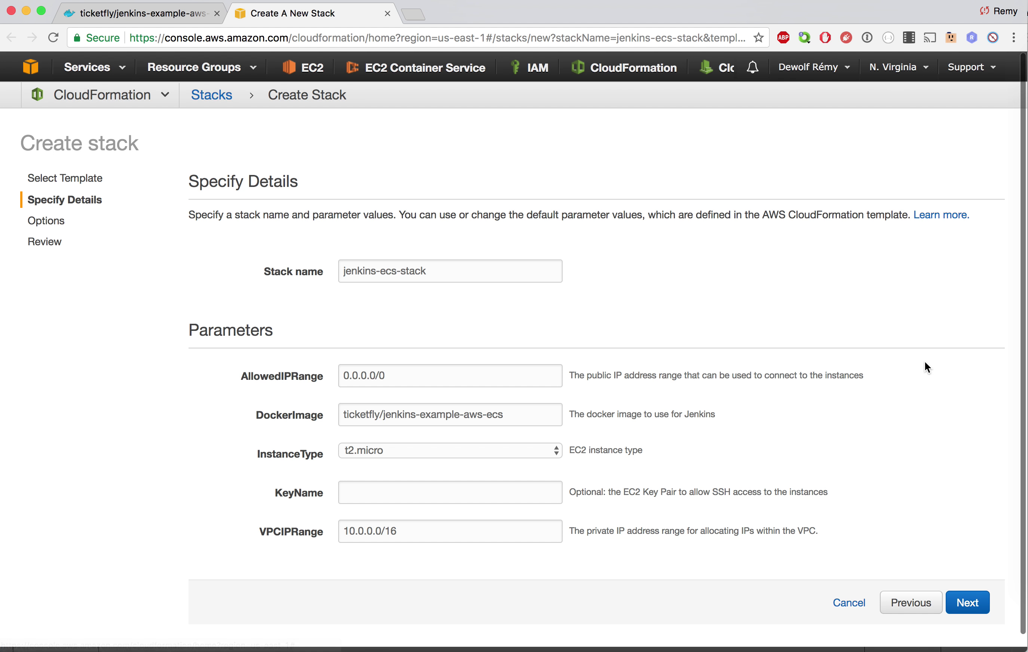
scroll(924, 362, "down", 1)
scroll(926, 375, "up", 1)
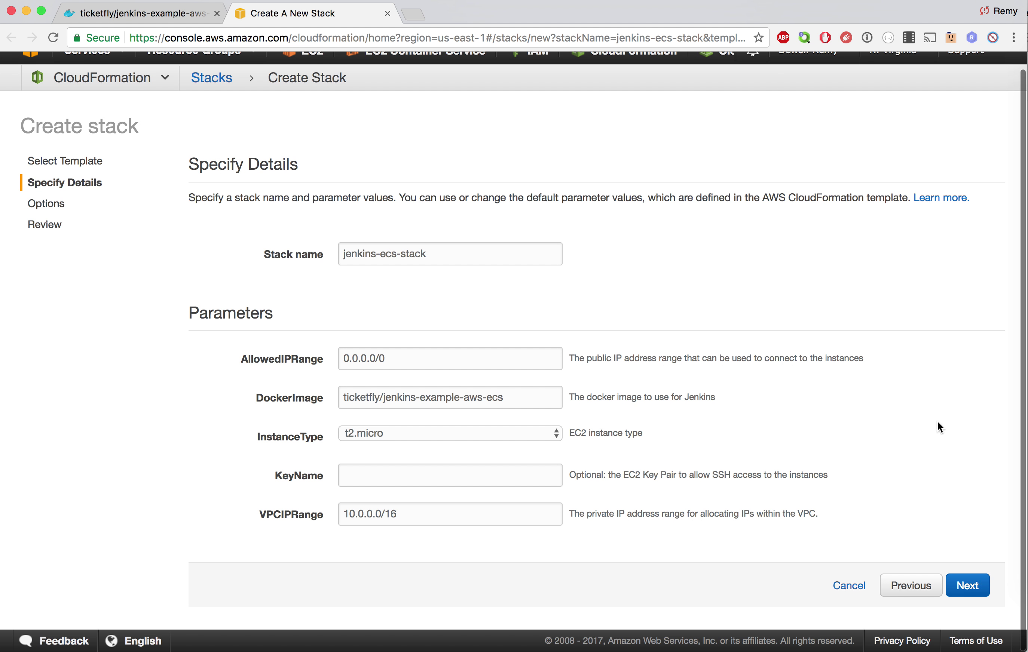
left_click(967, 583)
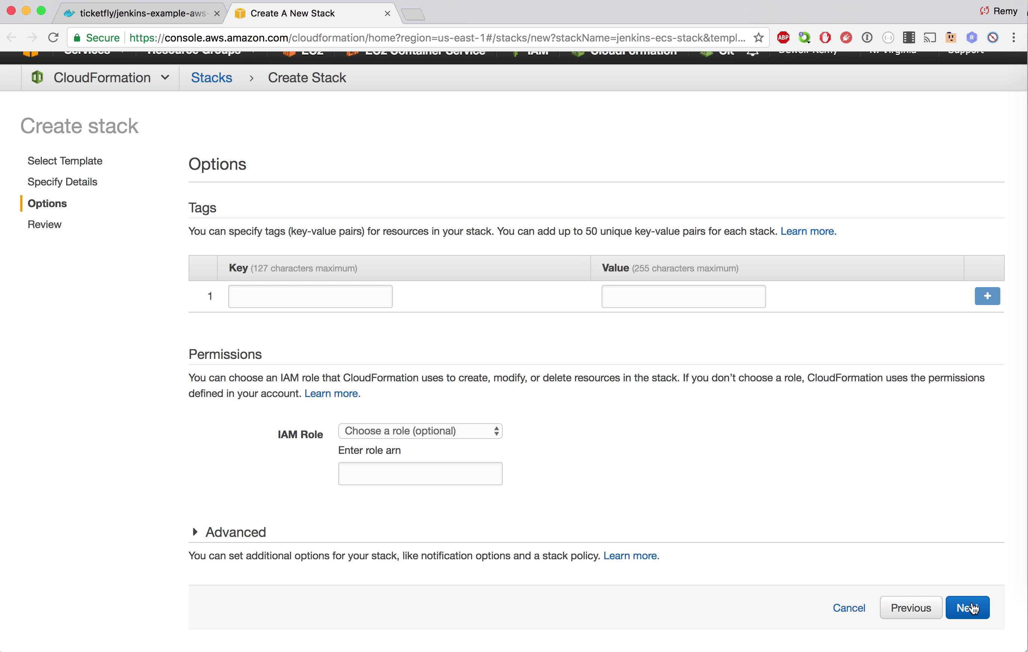
- Keep the default stack options, acknowledge that IAM resources might be created, and create the stack
left_click(972, 607)
scroll(972, 608, "down", 10)
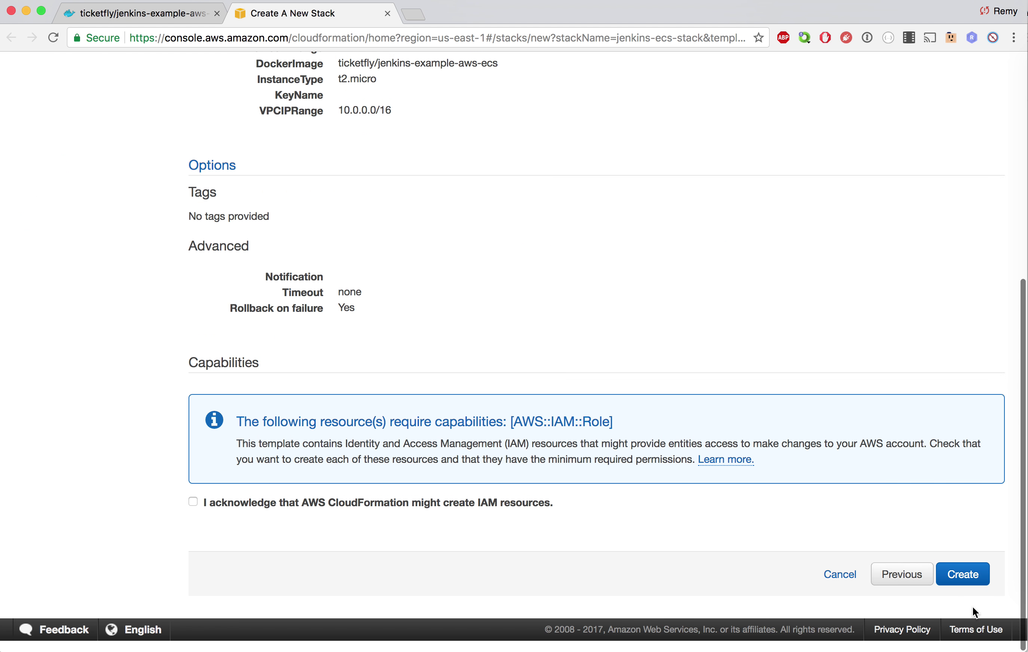
left_click(339, 522)
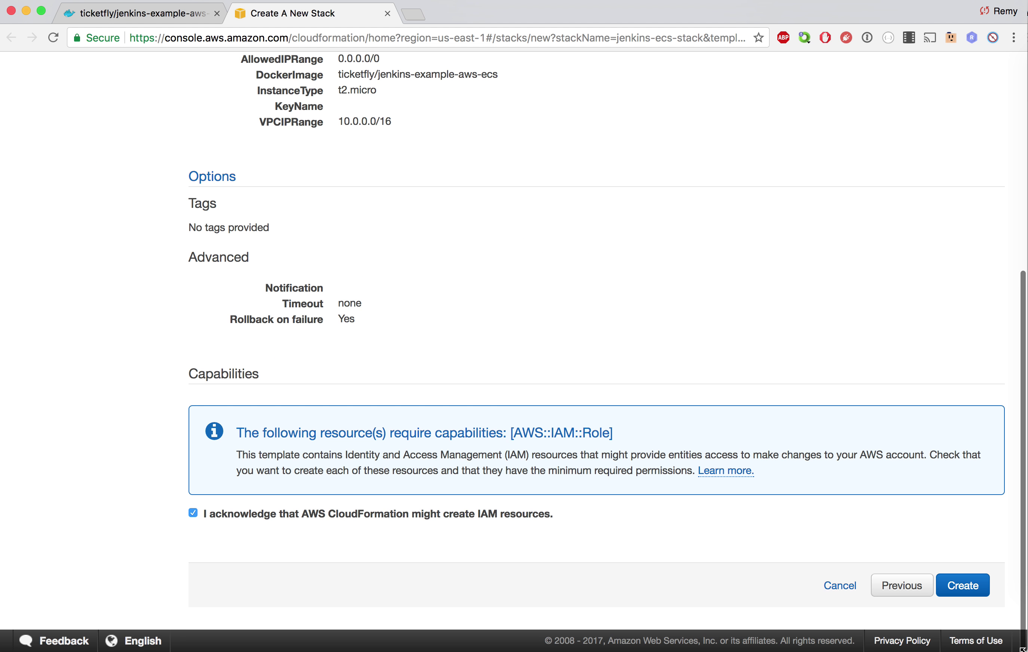
left_click(965, 585)
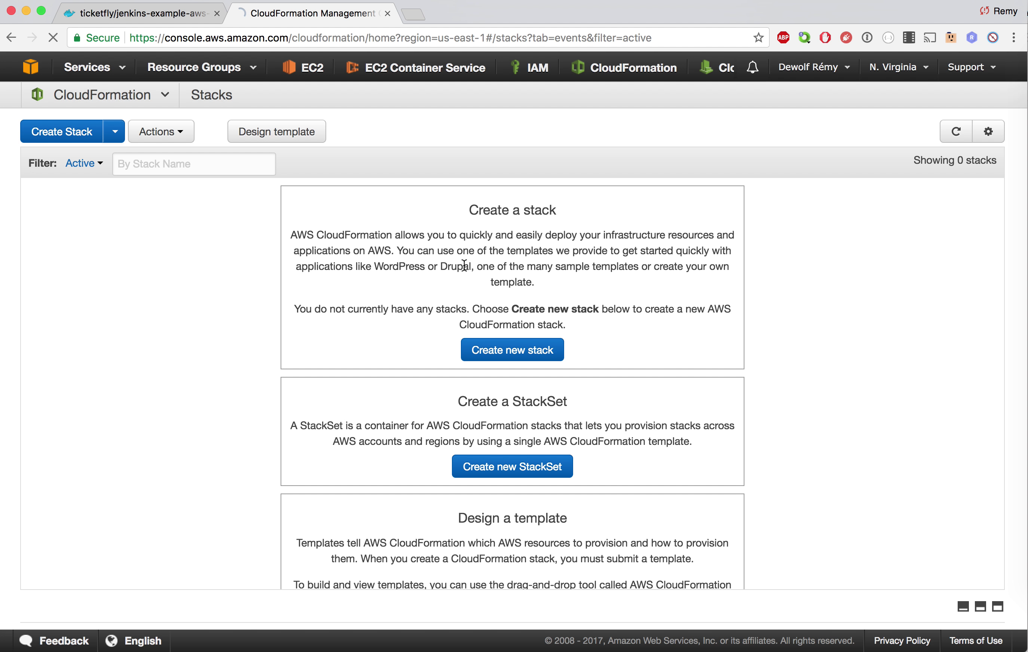
- Select jenkins-ecs-stack and check its creation events and status
left_click(163, 318)
scroll(292, 390, "down", 3)
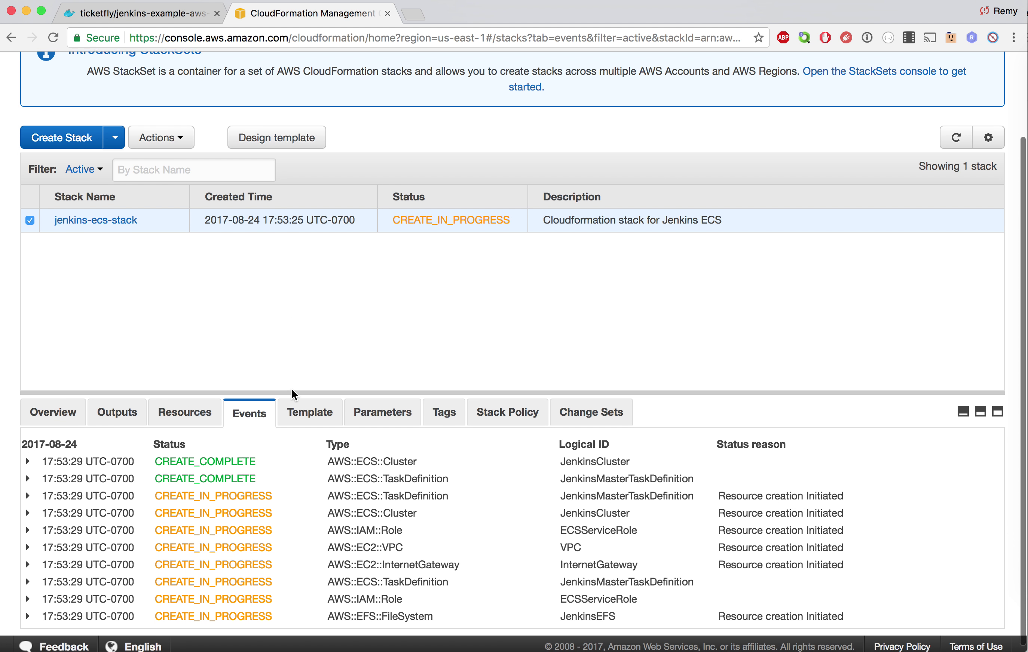
scroll(291, 389, "up", 3)
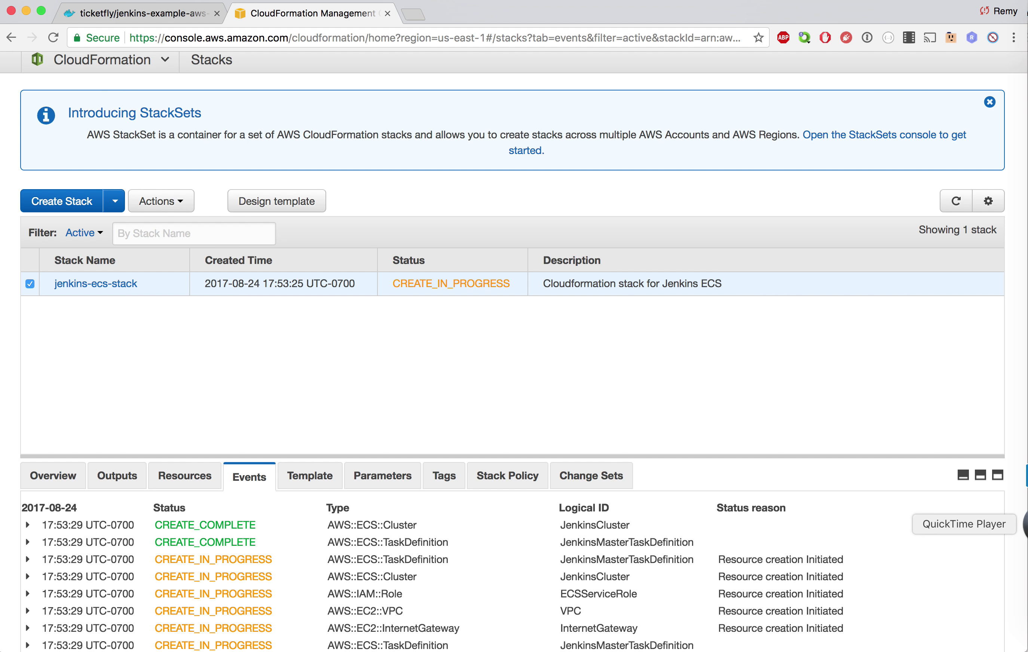
left_click(1025, 524)
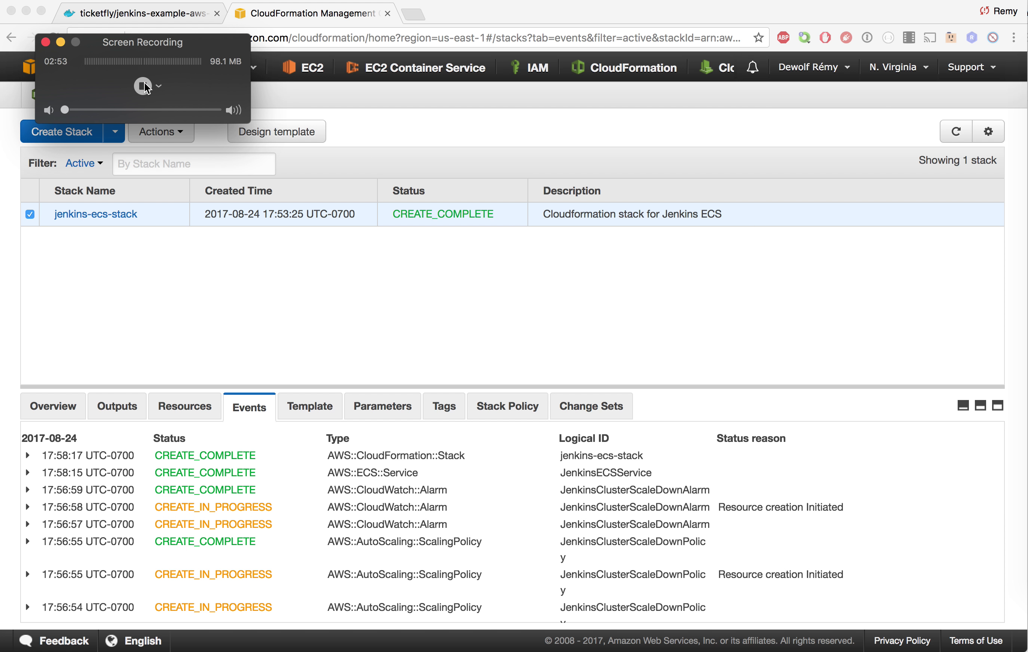
left_click(457, 119)
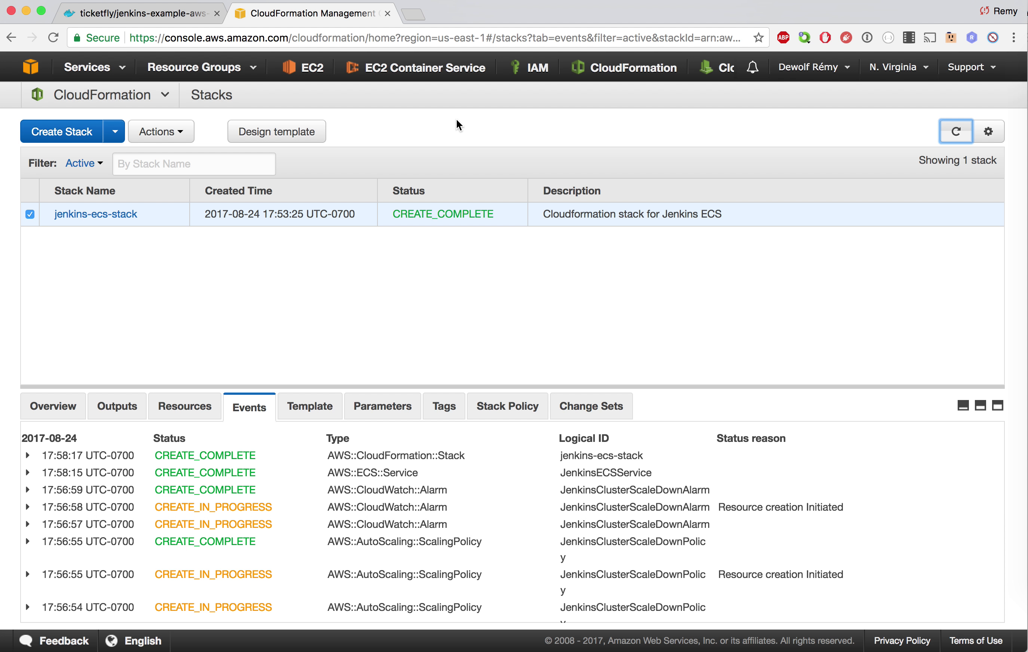
left_click_drag(395, 214, 530, 217)
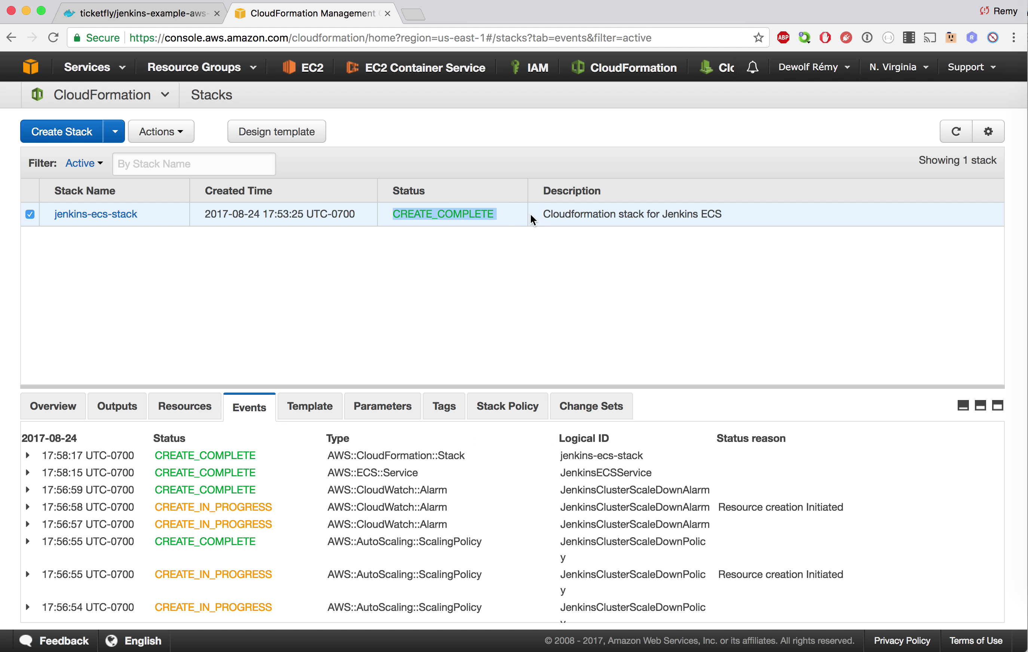
left_click(254, 217)
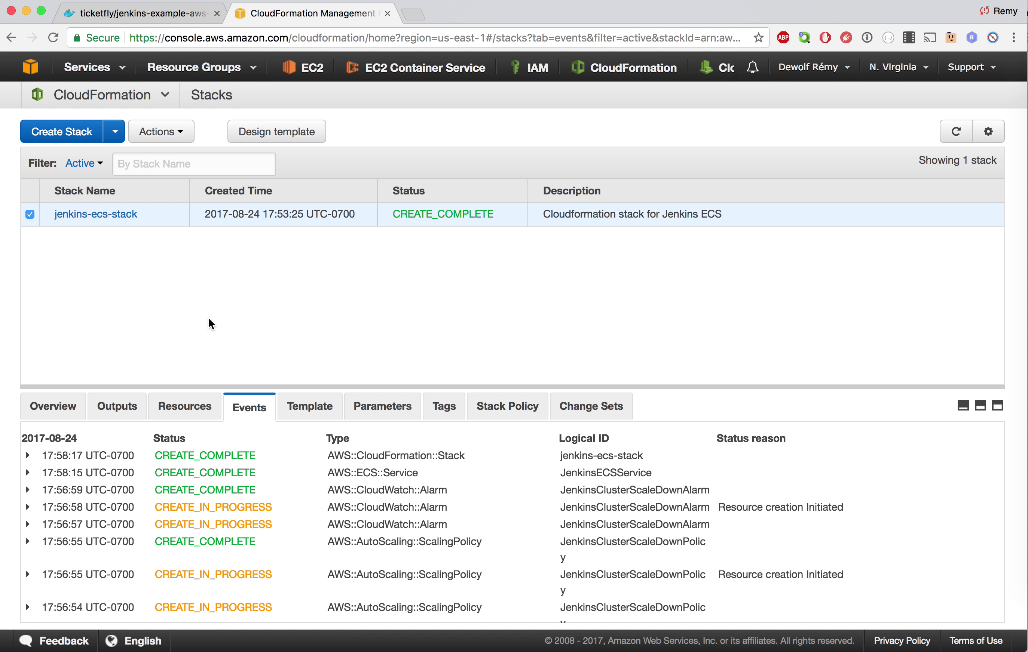
- Open the JenkinsELB URL from the outputs of jenkins-ecs-stack
left_click(128, 412)
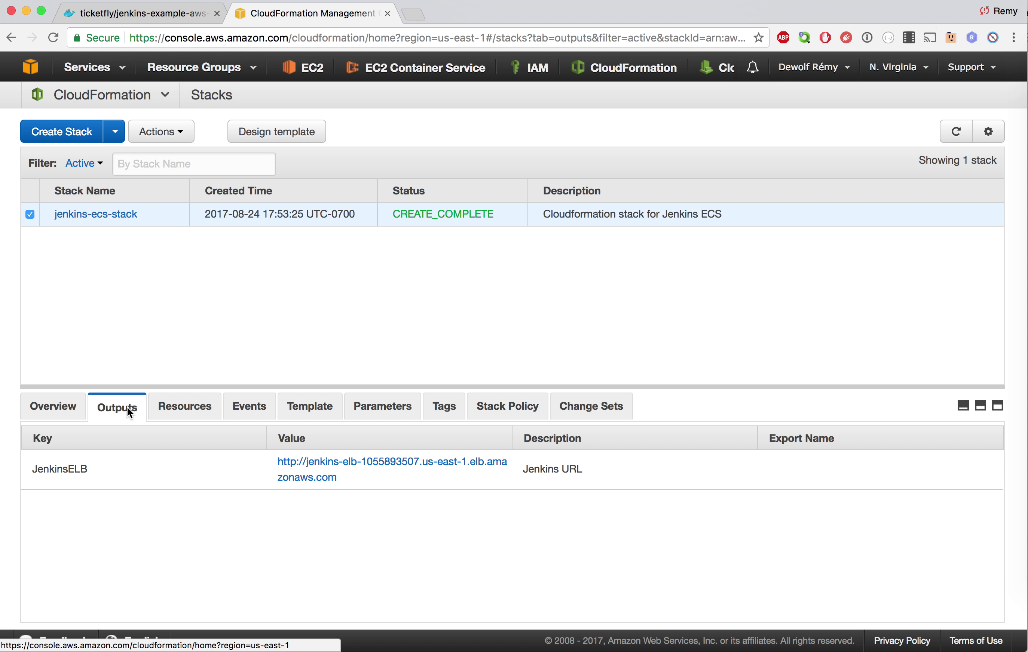
left_click(355, 463)
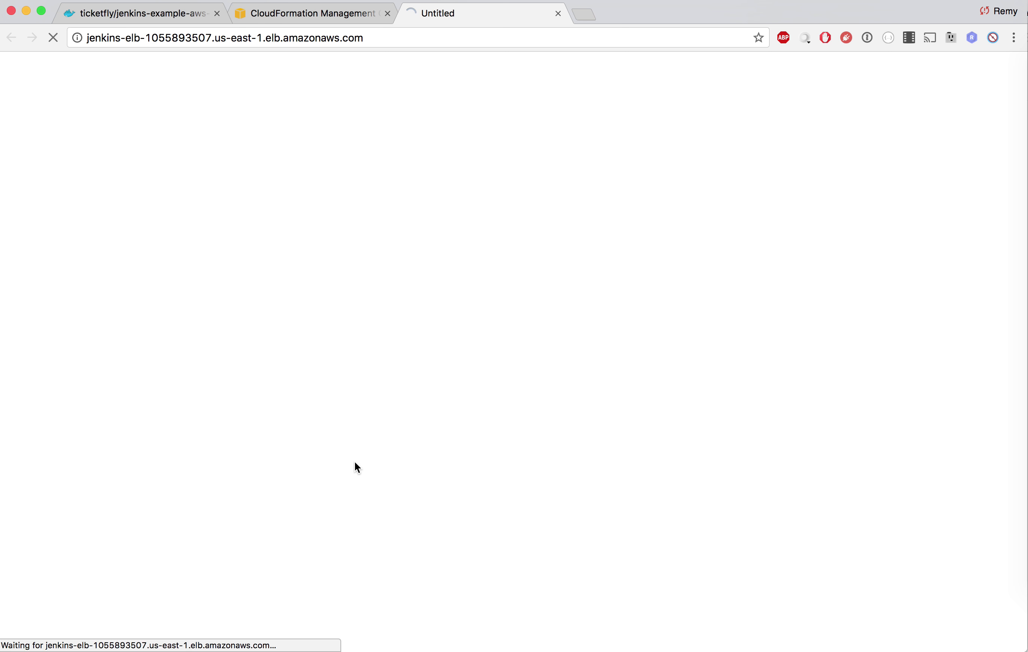
left_click(148, 39)
left_click(163, 40)
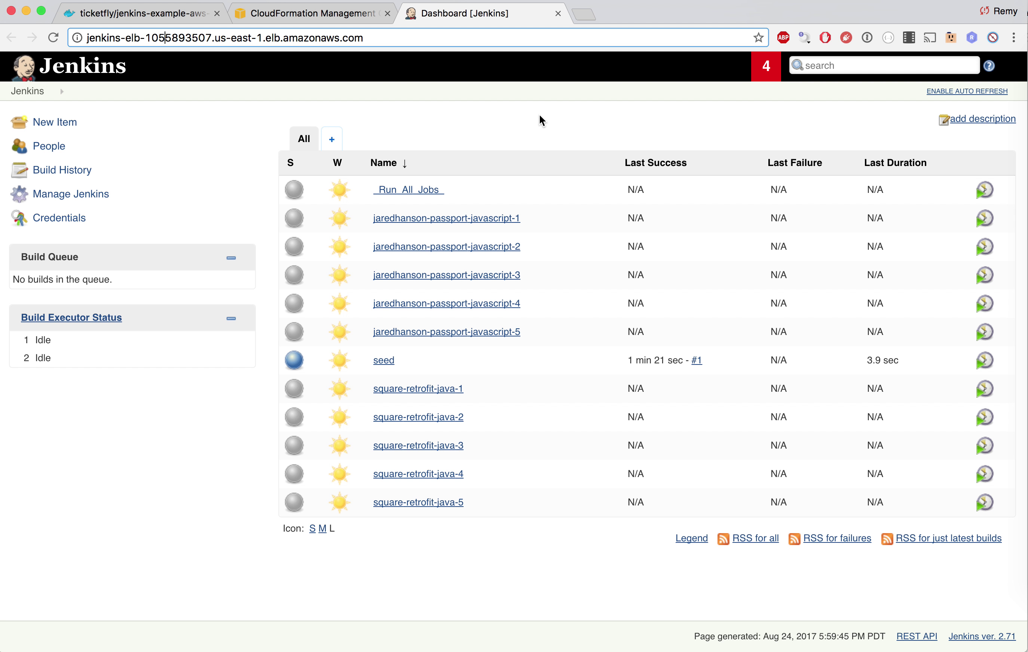
- Start a build of the _Run_All_Jobs_ project from the Jenkins dashboard
left_click(451, 191)
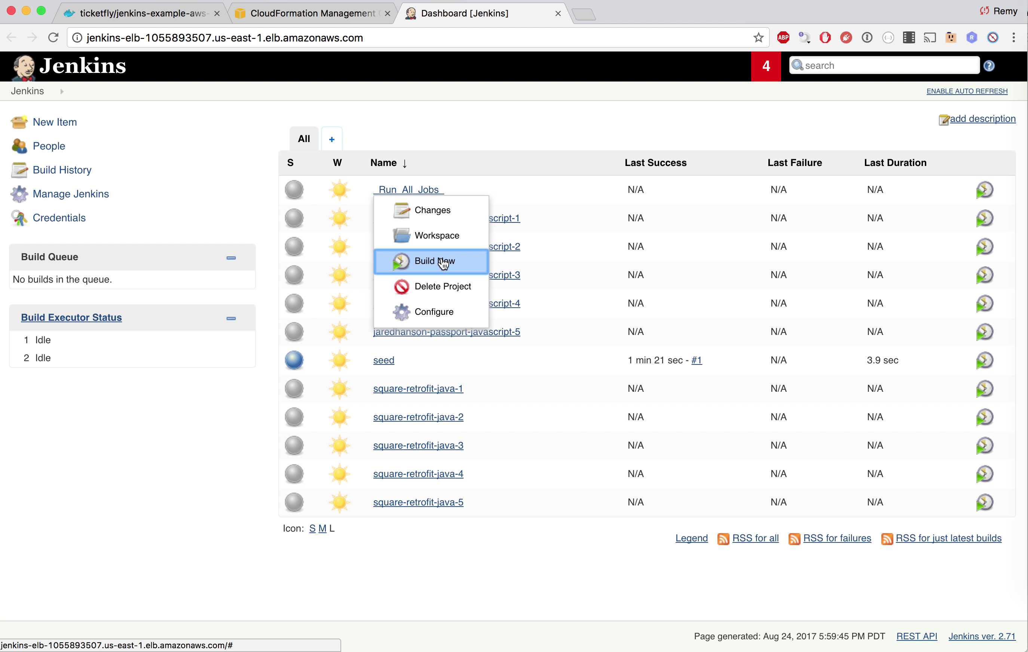
left_click(443, 262)
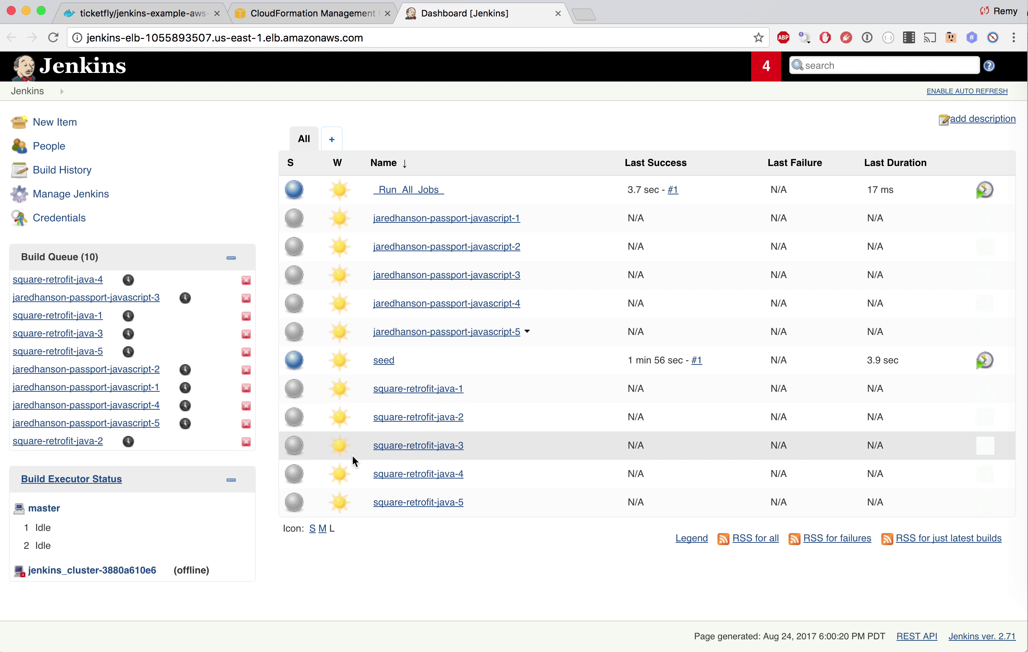
- View the seed project and its generated passport-javascript-1 job, and return to the Jenkins dashboard
left_click(386, 362)
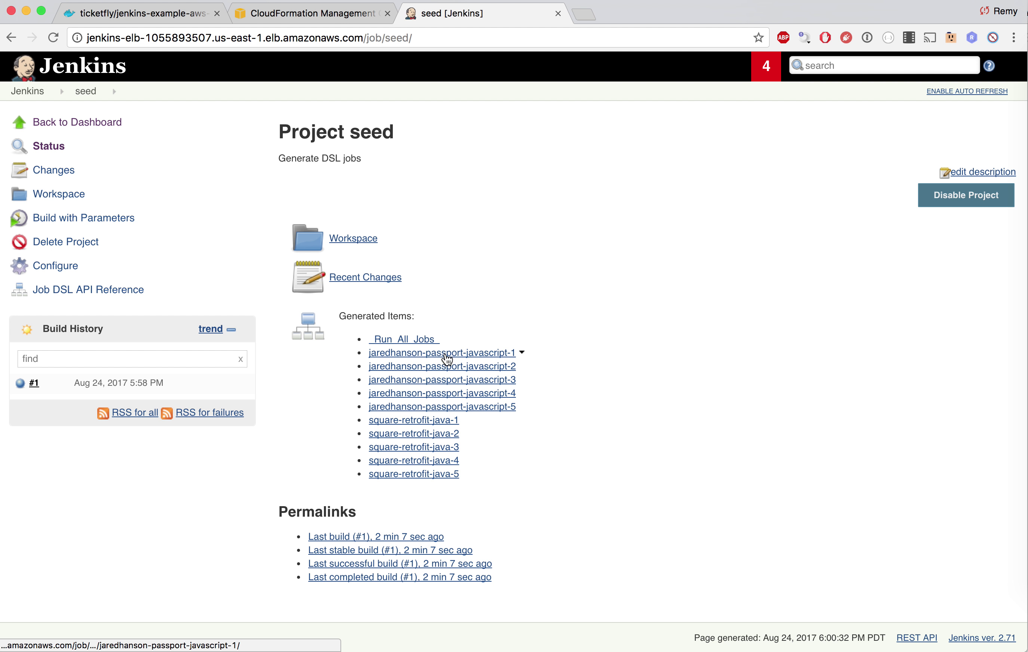
left_click(486, 354)
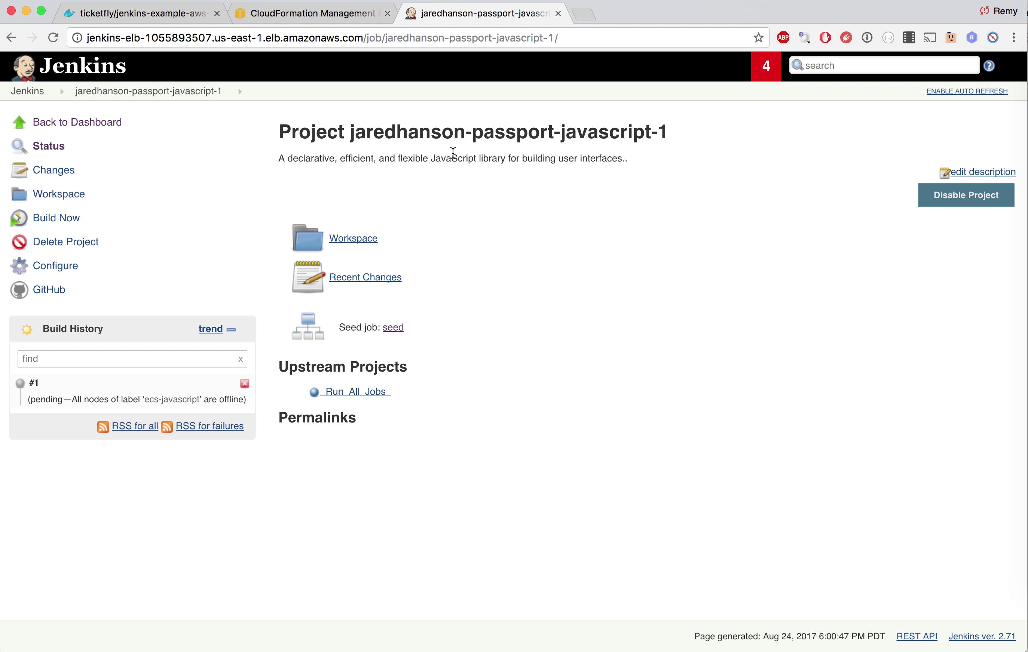
left_click(11, 38)
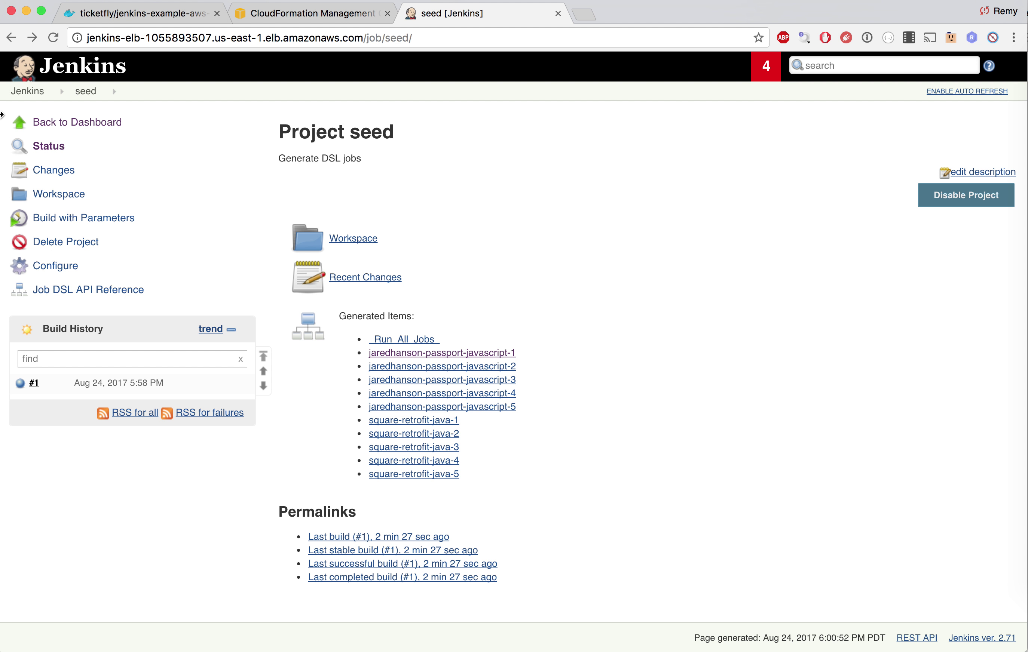
left_click(31, 96)
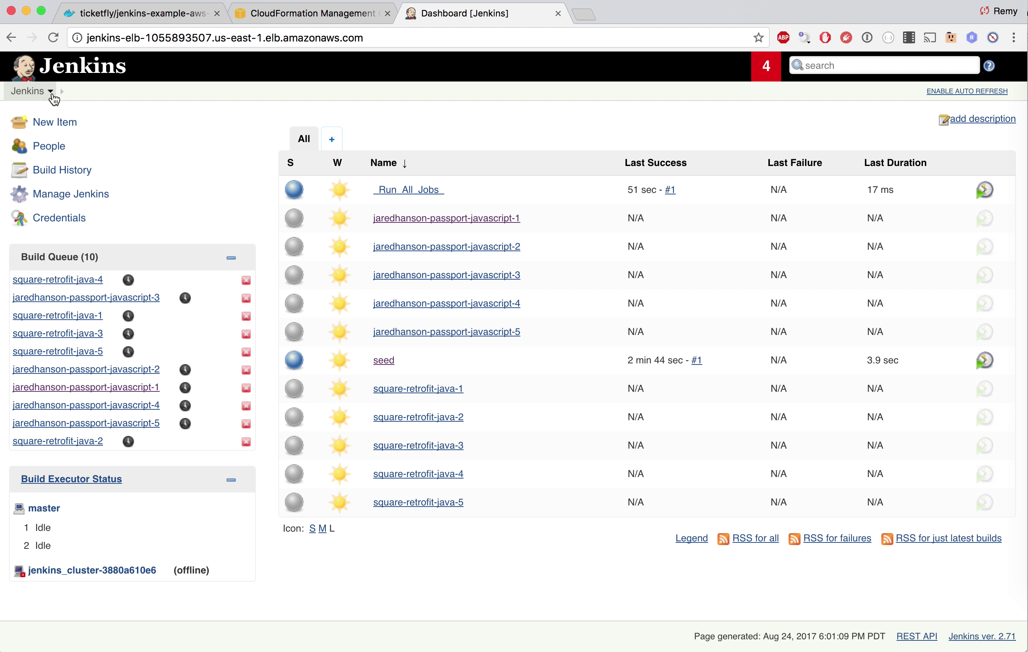
- Open the Jenkins system configuration and locate the Amazon EC2 Container Service Cloud settings
left_click(52, 96)
mouse_move(76, 196)
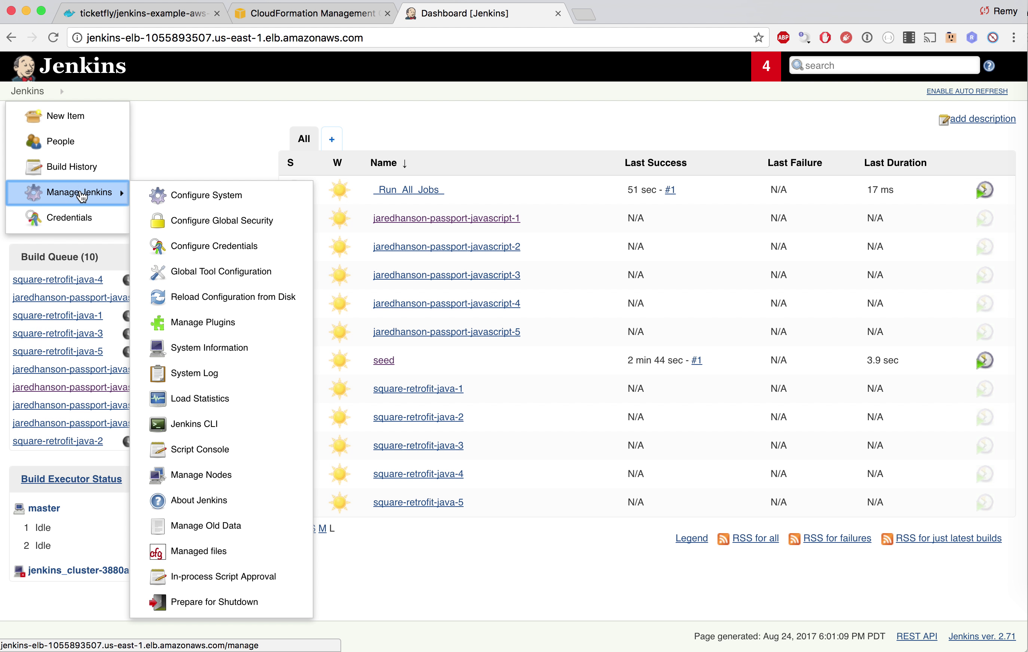
left_click(243, 199)
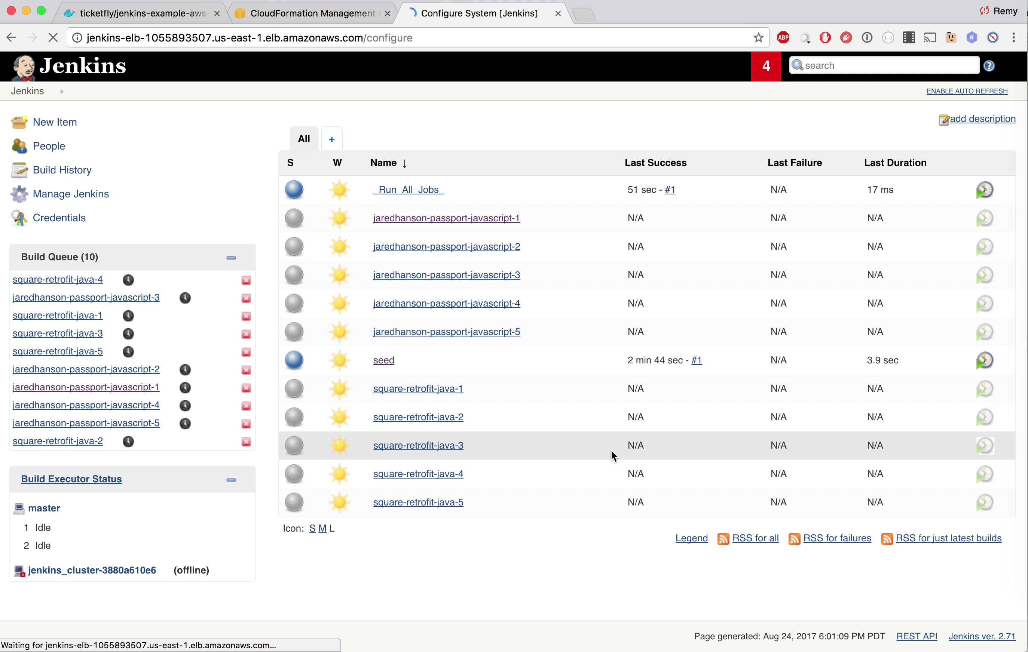
scroll(610, 451, "down", 2)
scroll(611, 451, "down", 10)
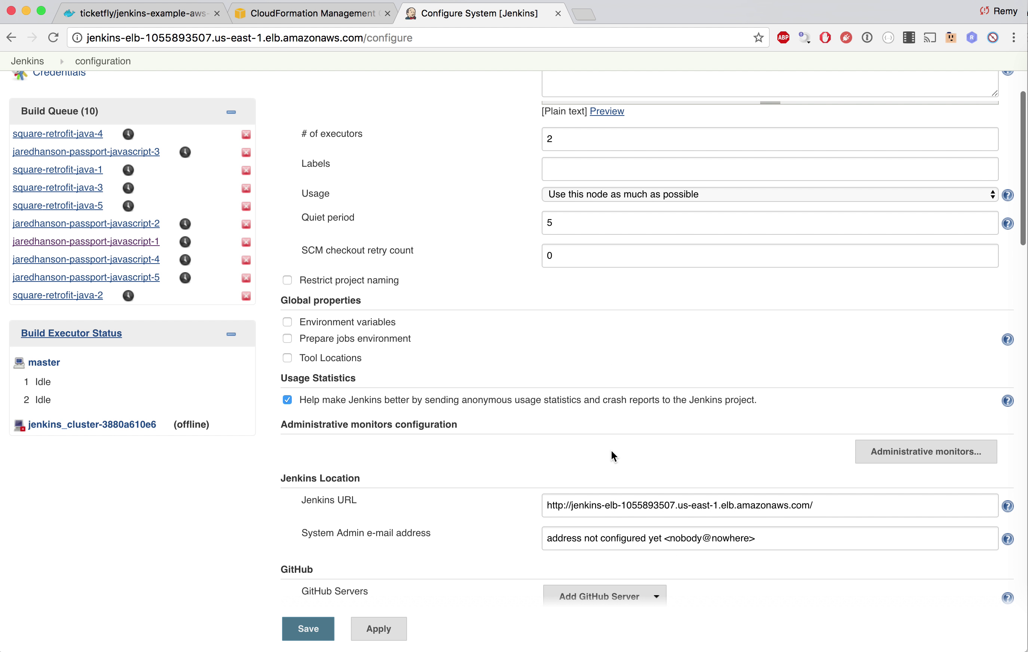
scroll(611, 452, "down", 20)
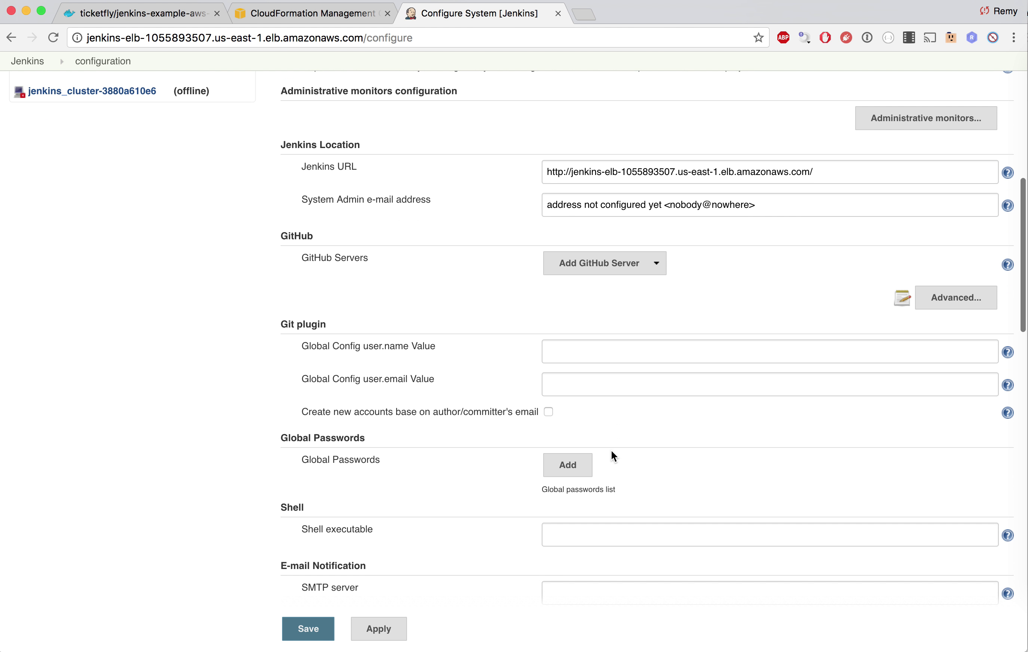
scroll(611, 451, "down", 8)
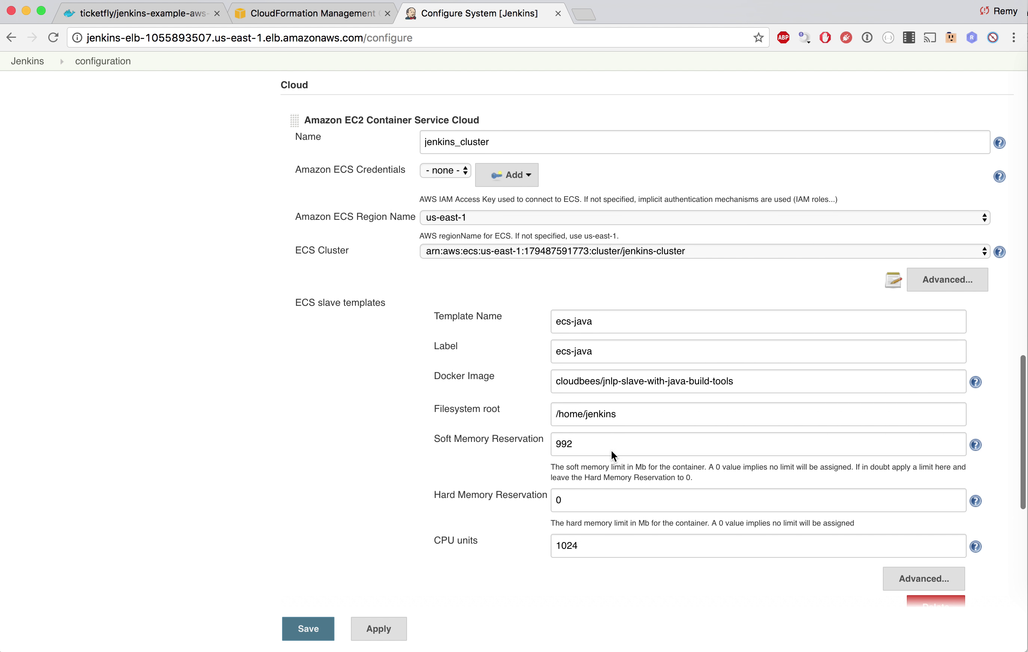
- Examine the jenkins_cluster cloud settings and its ecs-java and ecs-javascript slave templates
scroll(611, 451, "up", 5)
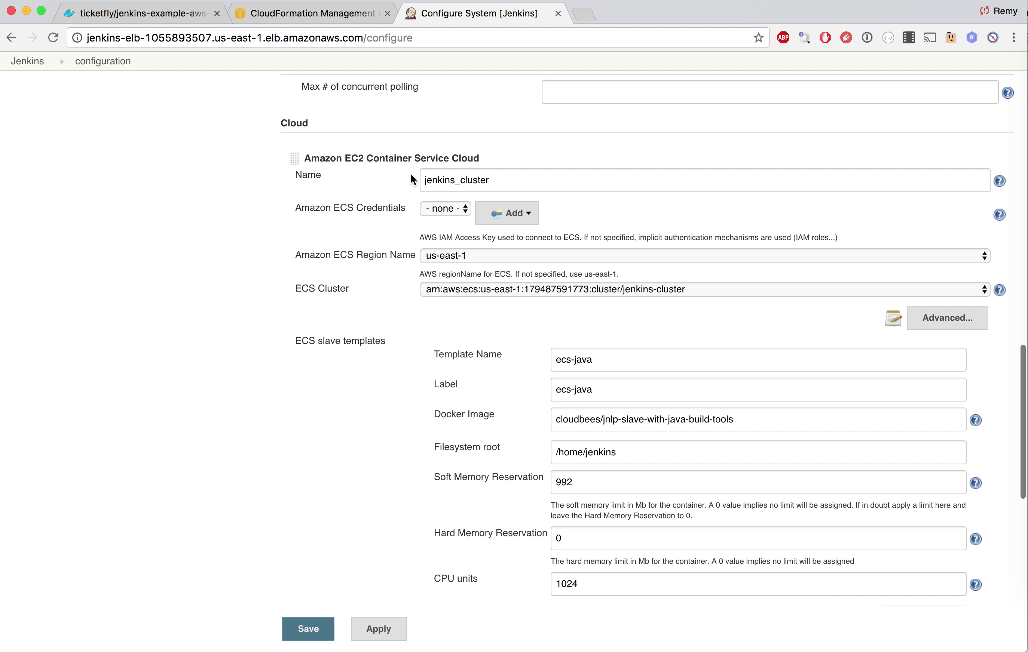
scroll(509, 188, "down", 8)
scroll(509, 188, "down", 13)
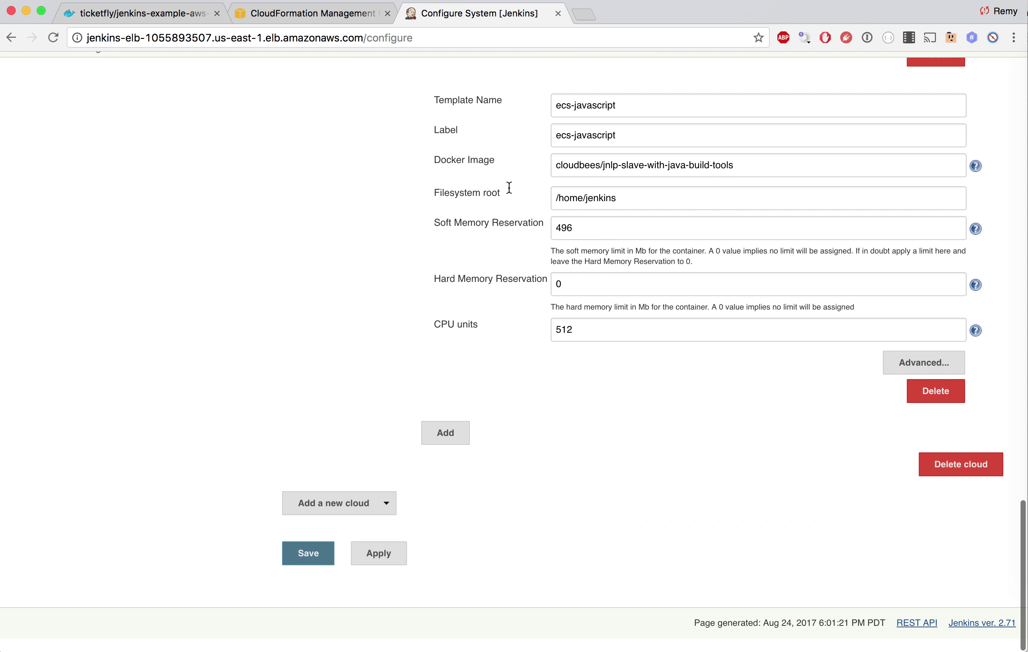
scroll(509, 188, "up", 18)
scroll(509, 188, "down", 1)
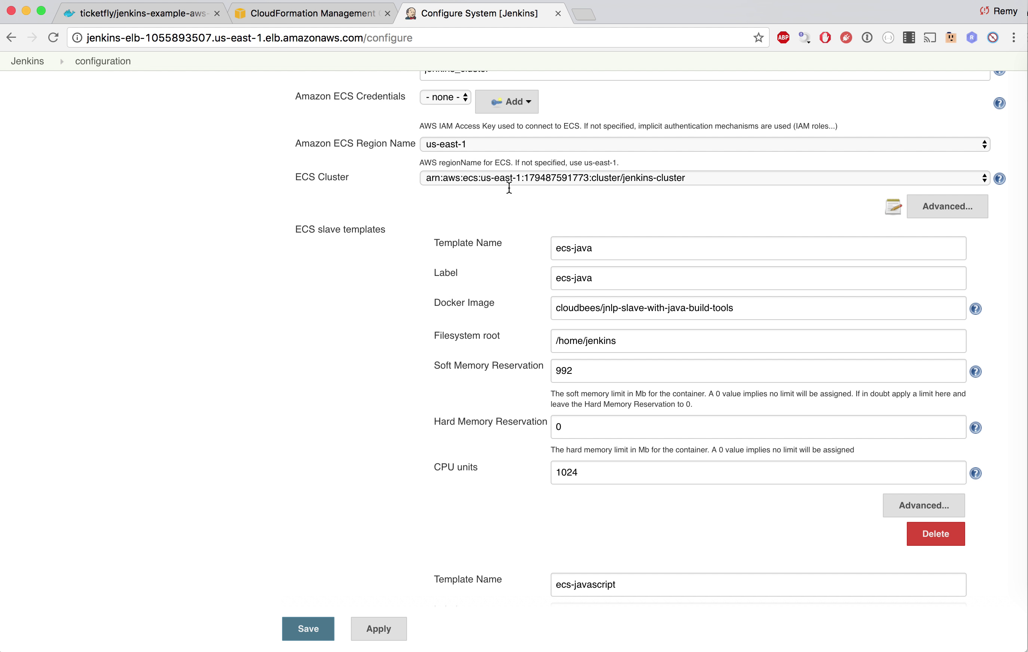
left_click(607, 253)
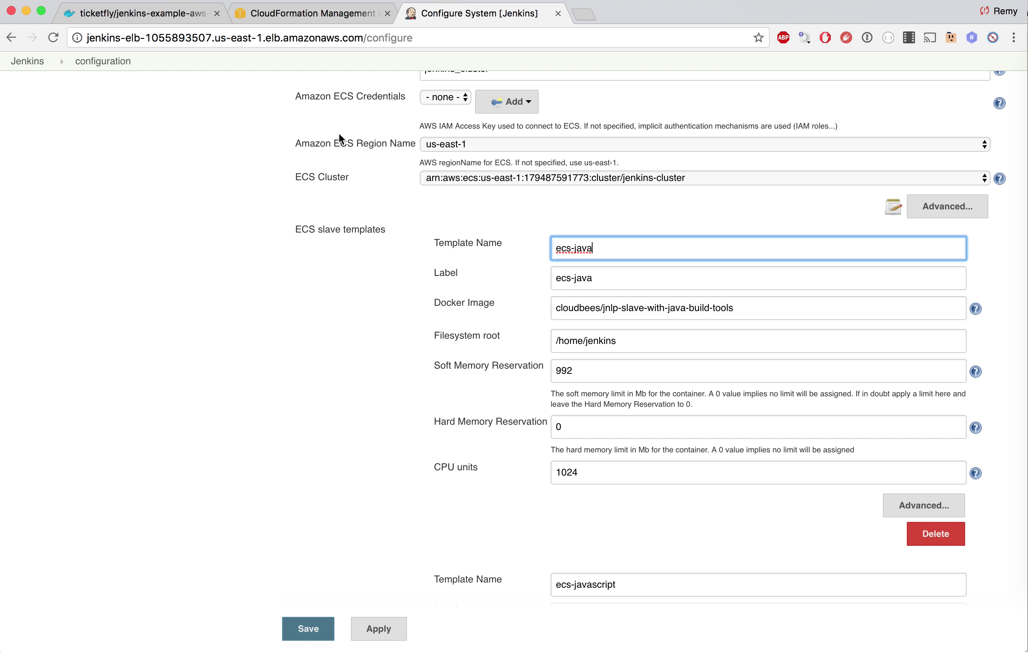
- Leave the system configuration unchanged and return to the Jenkins dashboard to view the build queue and executors
scroll(138, 93, "up", 15)
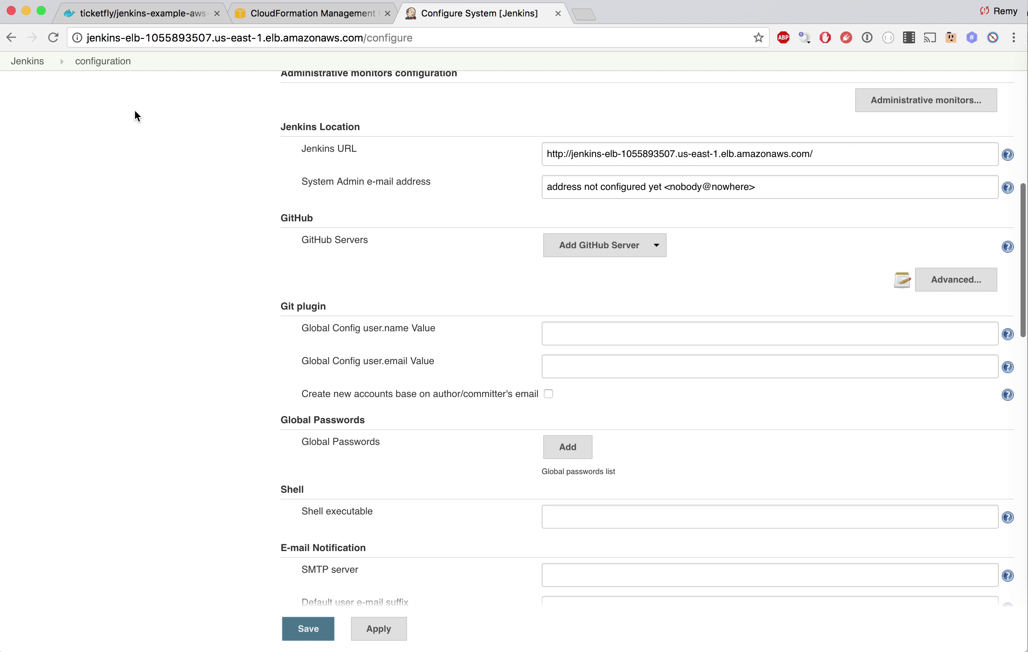
scroll(135, 112, "up", 10)
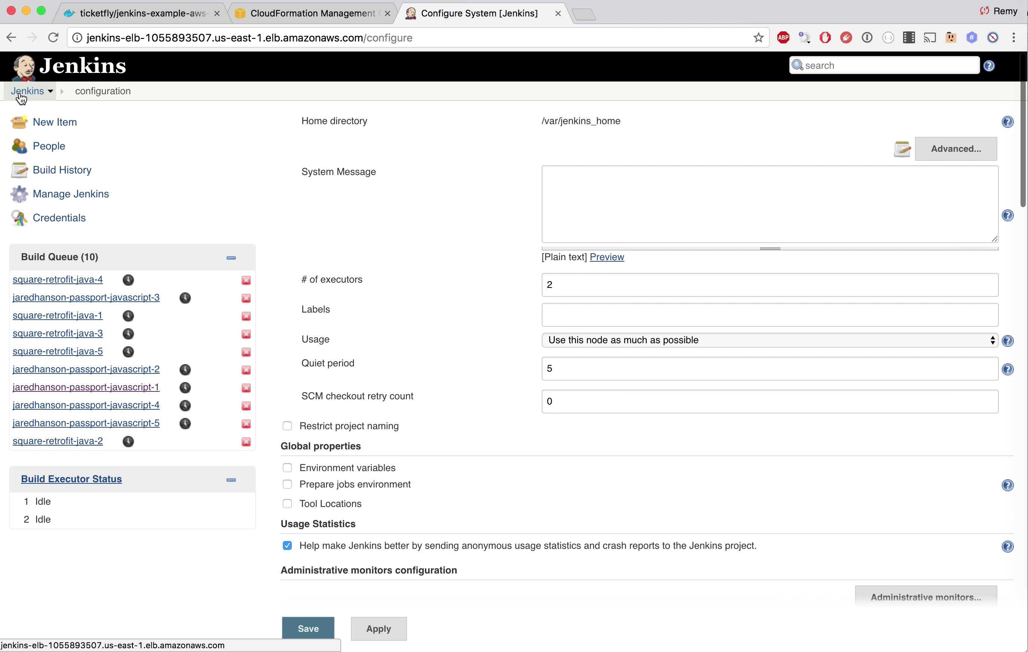
left_click(26, 92)
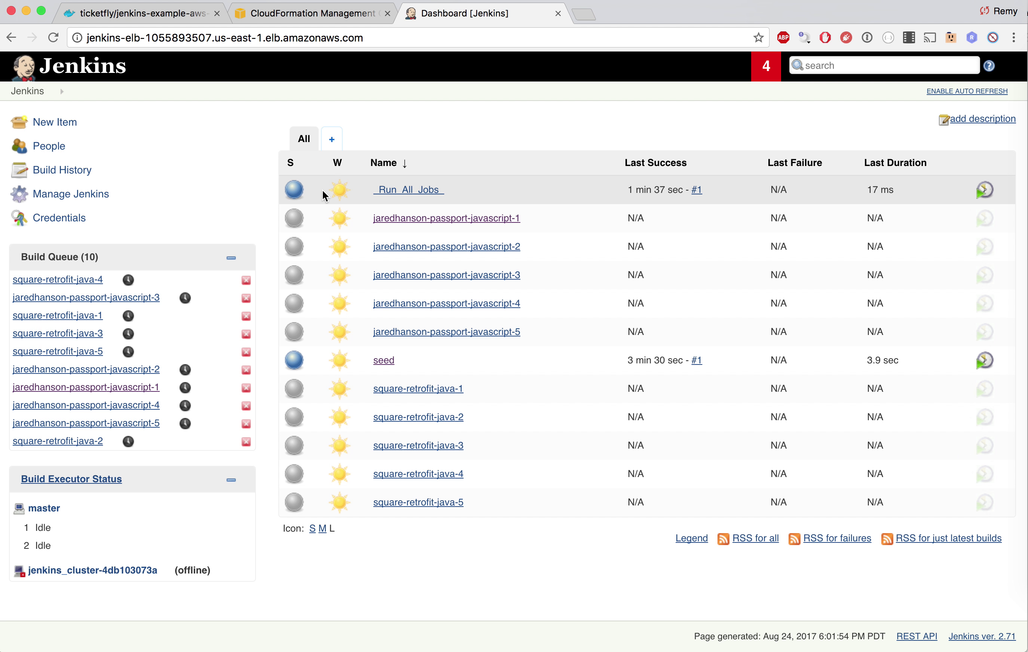
- Switch to the AWS console and open jenkins-cluster in EC2 Container Service
left_click(339, 16)
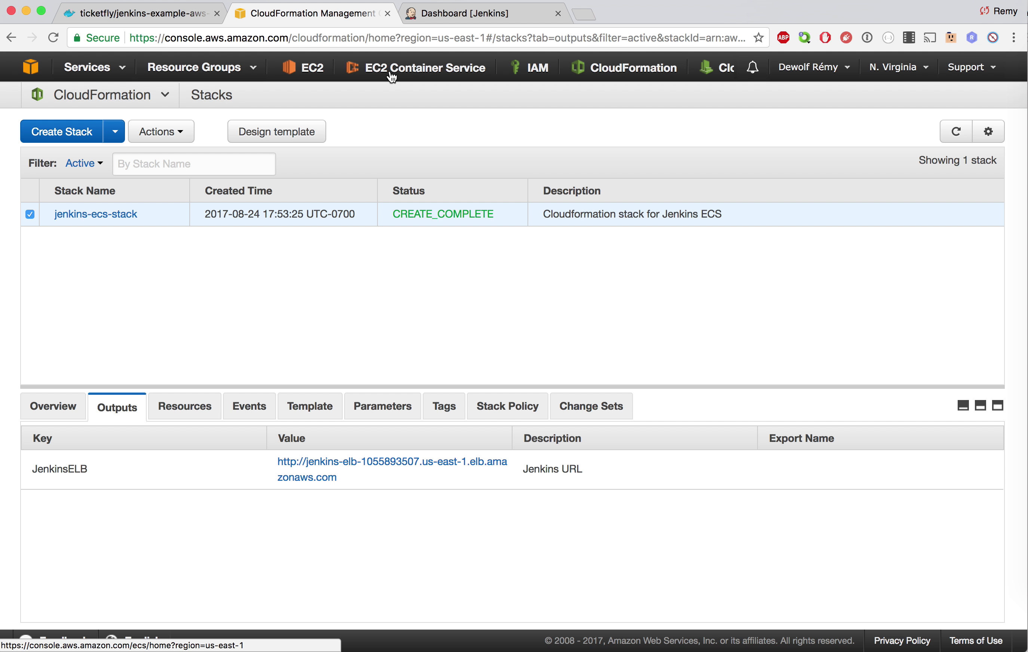
left_click(127, 68)
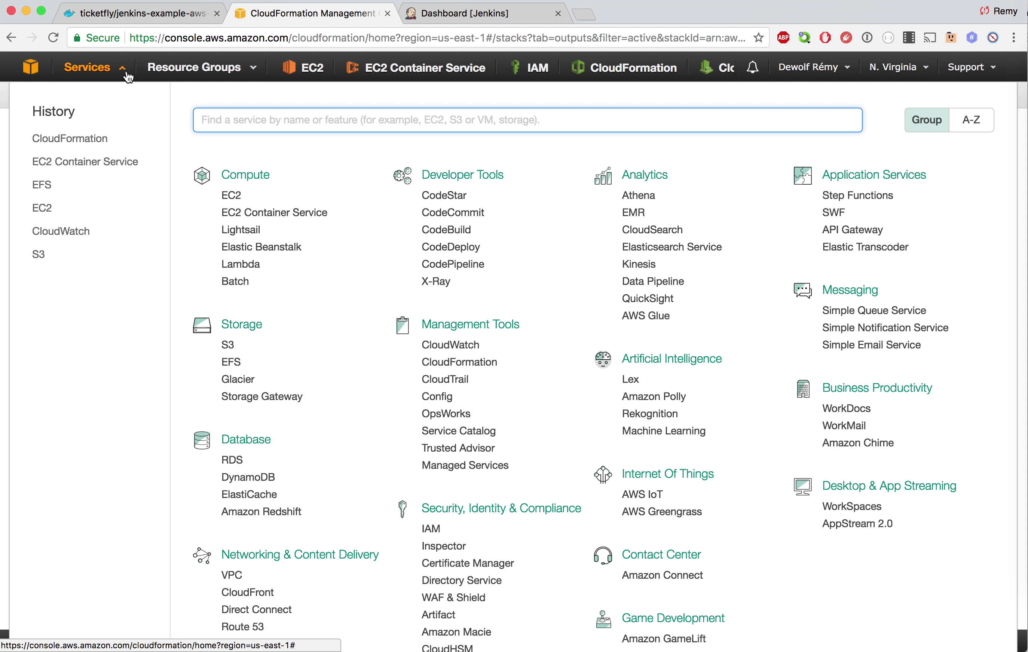
left_click(293, 213)
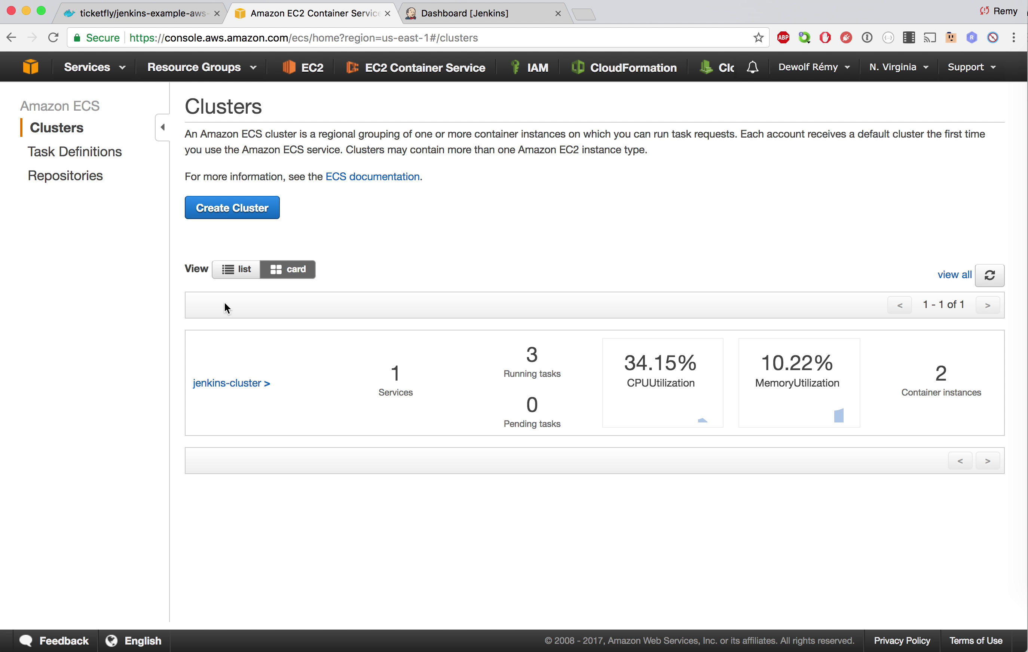
left_click(244, 386)
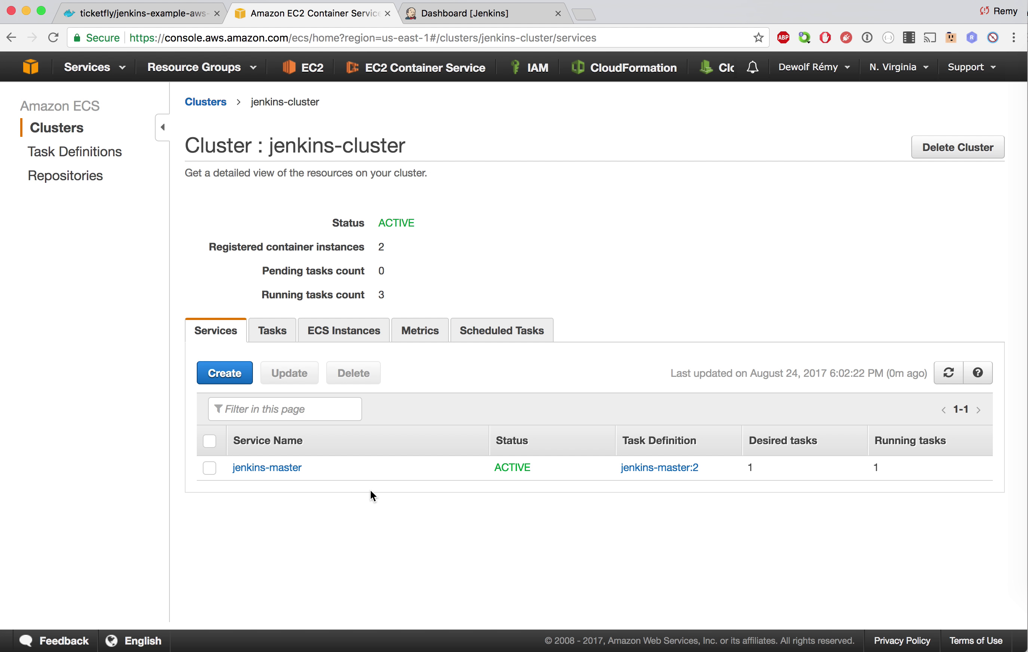
- View the running tasks of jenkins-cluster with the Task Definition column widened, and check the registered container instances
left_click(271, 331)
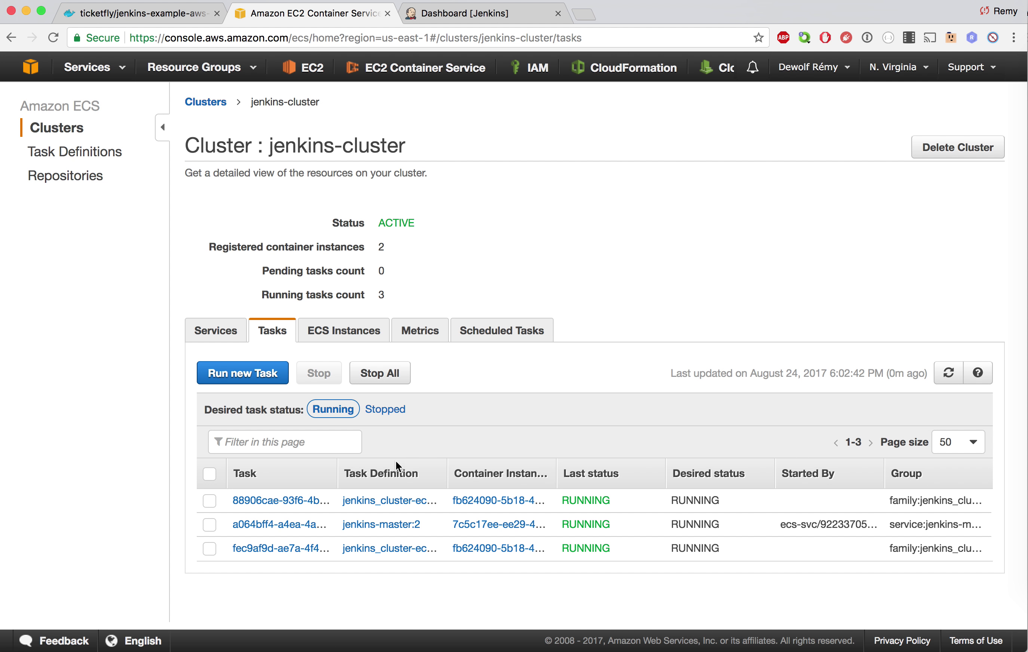
left_click_drag(448, 472, 504, 473)
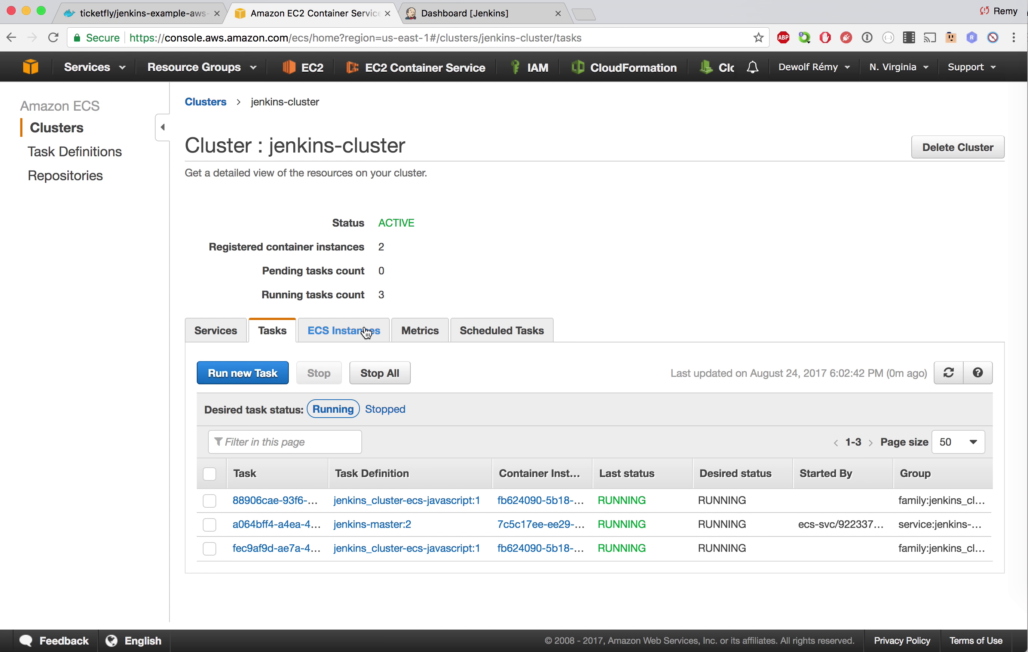
left_click_drag(391, 247, 209, 245)
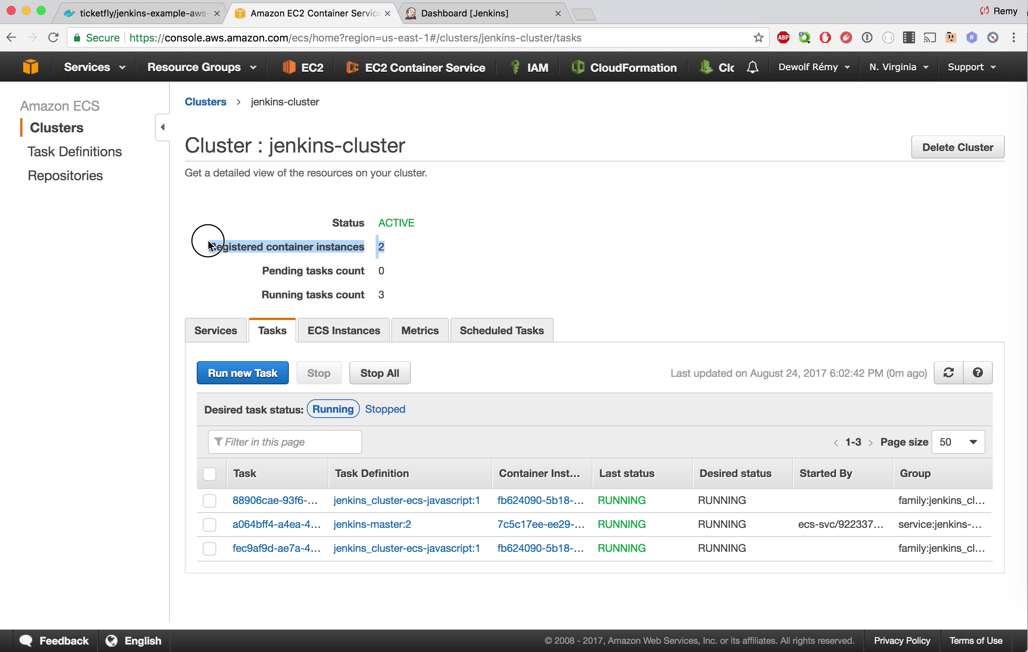
left_click(359, 240)
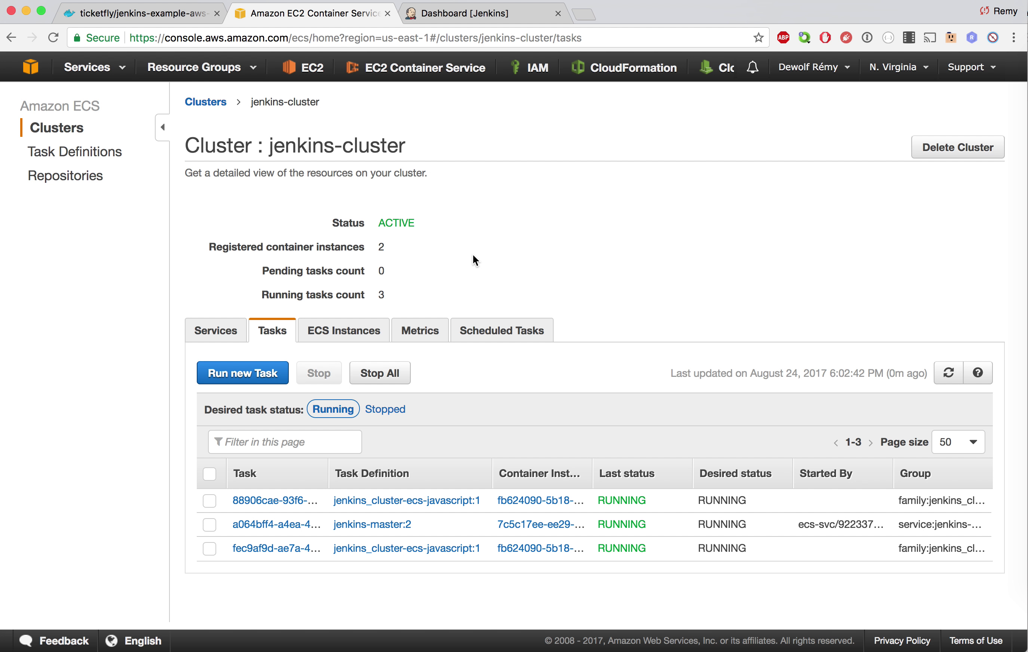
- Examine the CPU and memory available on the ECS instances of jenkins-cluster
left_click(343, 328)
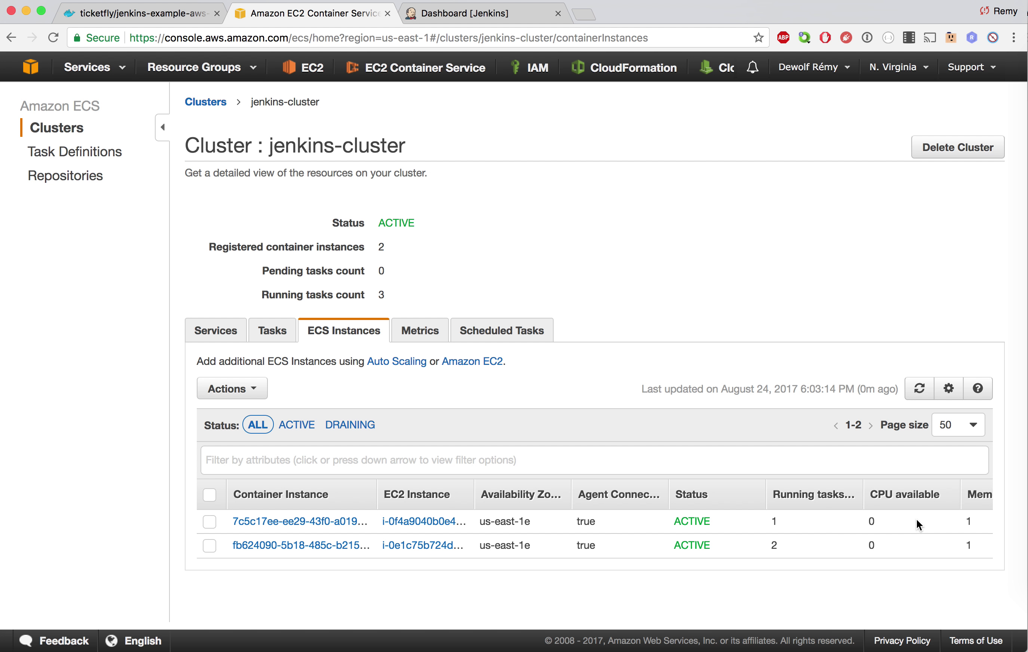
scroll(916, 529, "right", 5)
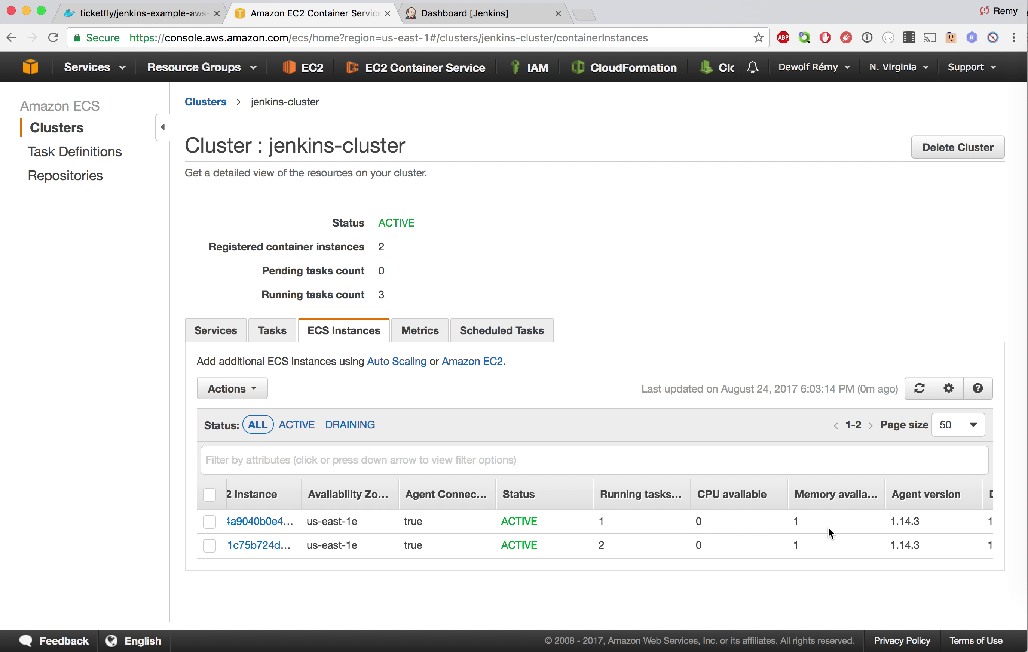
scroll(732, 536, "left", 5)
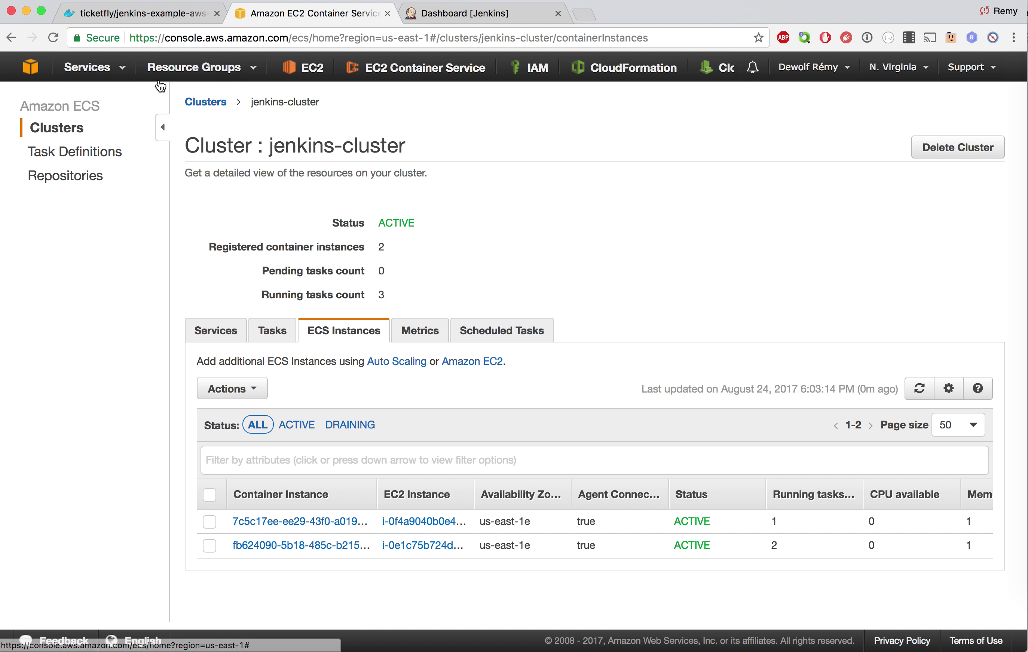
- Open the CloudWatch alarms in the OK state, view the details of JenkinsClusterScaleUpAlarm, and refresh the list
left_click(123, 69)
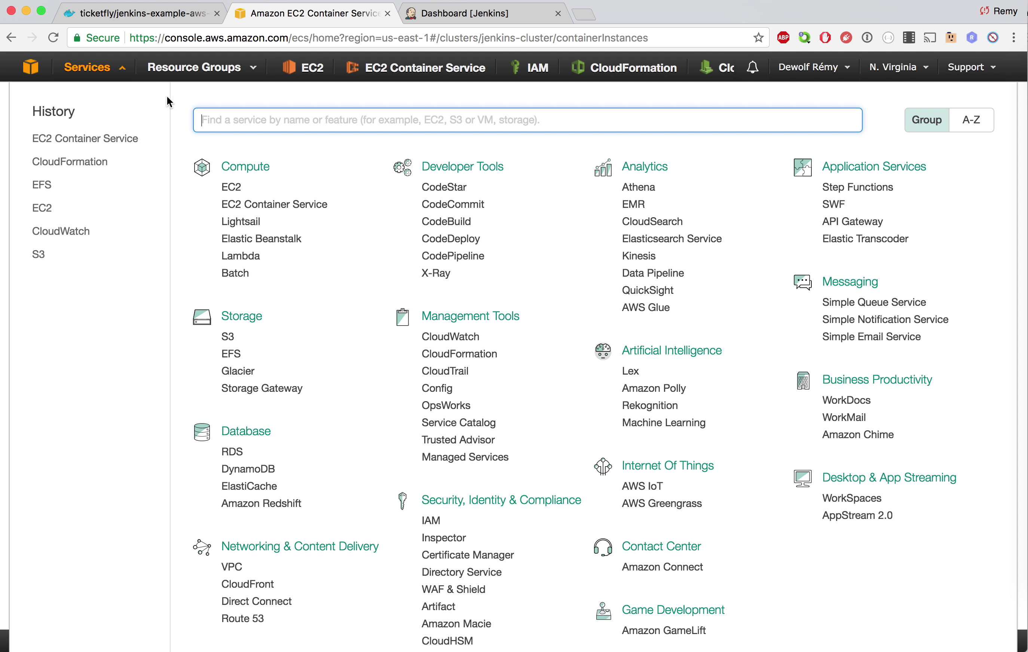
left_click(450, 337)
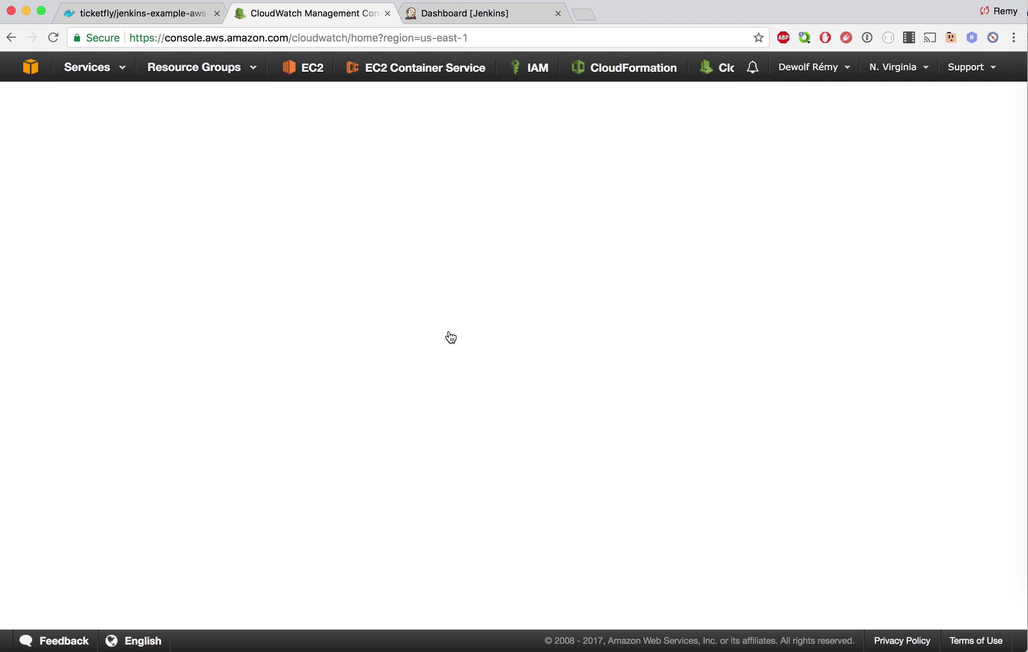
left_click(36, 200)
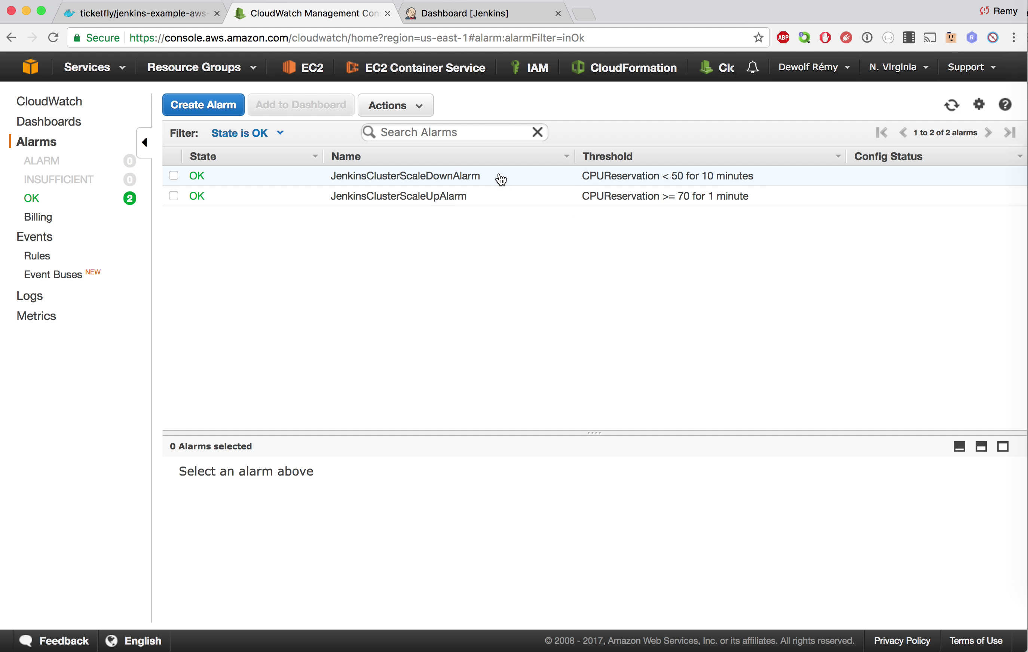
left_click(474, 202)
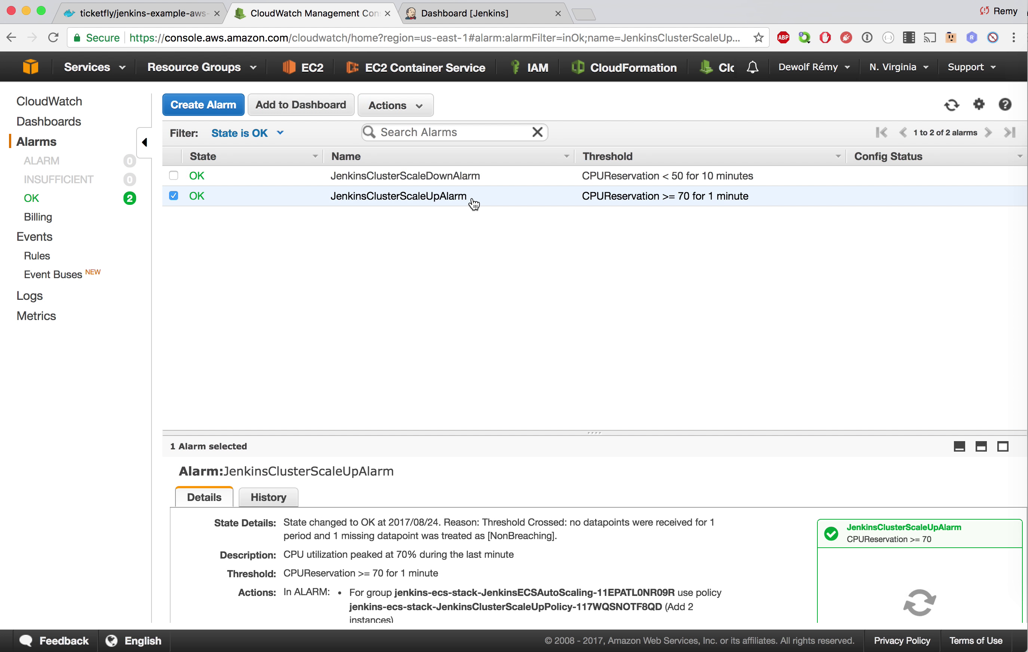
left_click(951, 105)
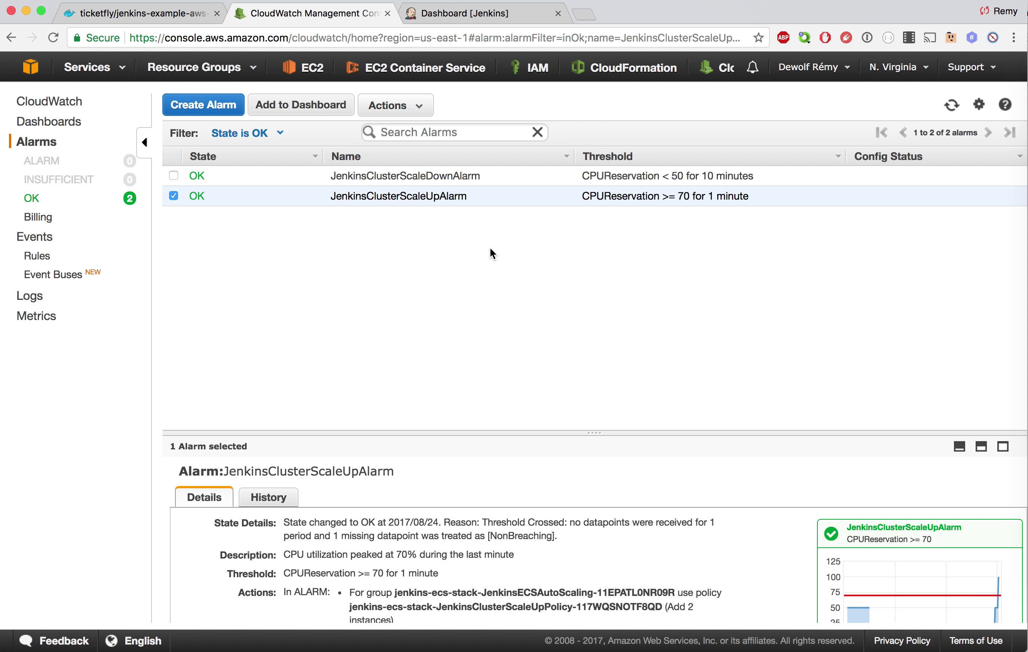
key("super+Tab")
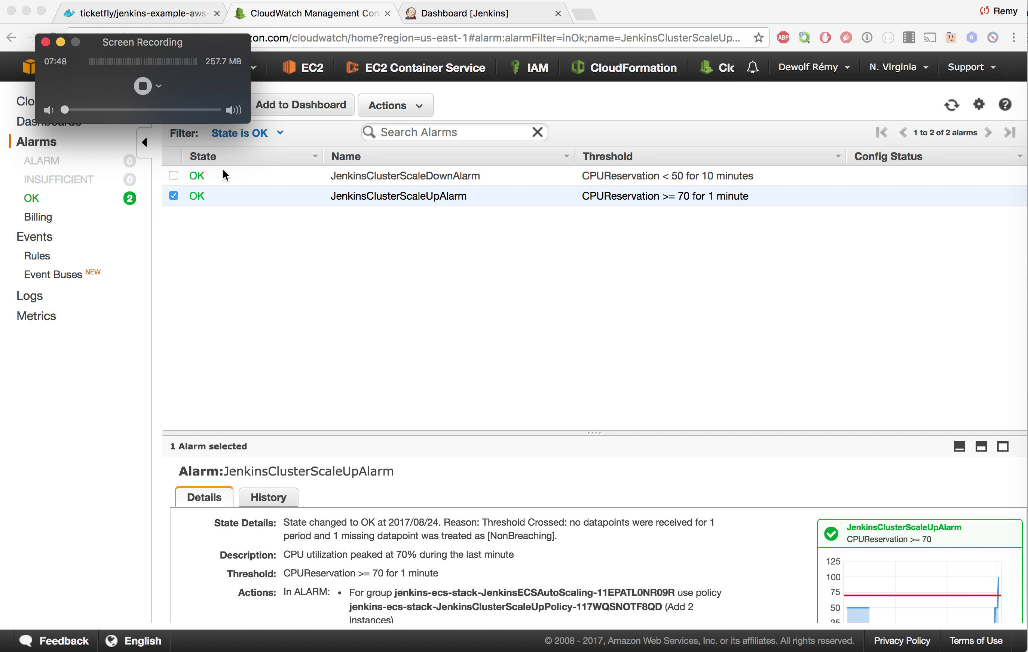
left_click(145, 88)
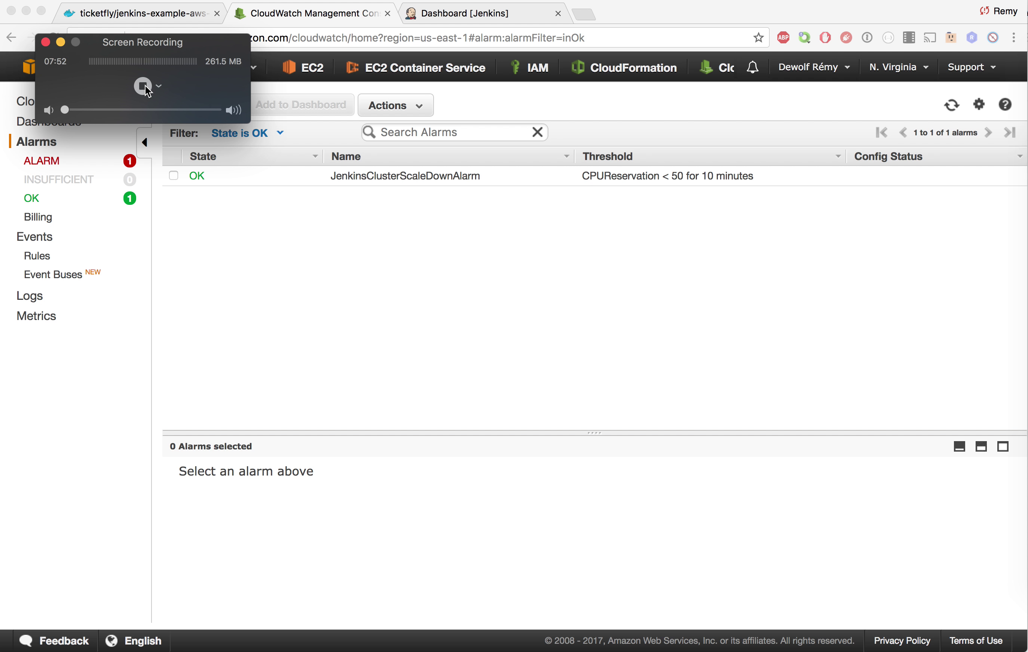
left_click(299, 309)
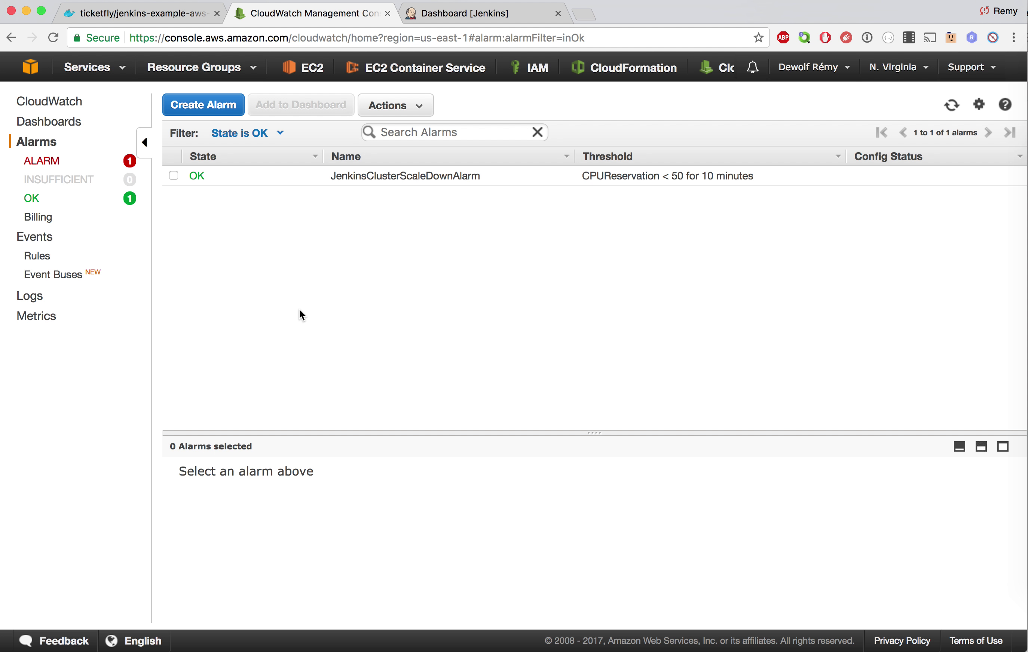
- List the CloudWatch alarms that are in the ALARM state
left_click(46, 161)
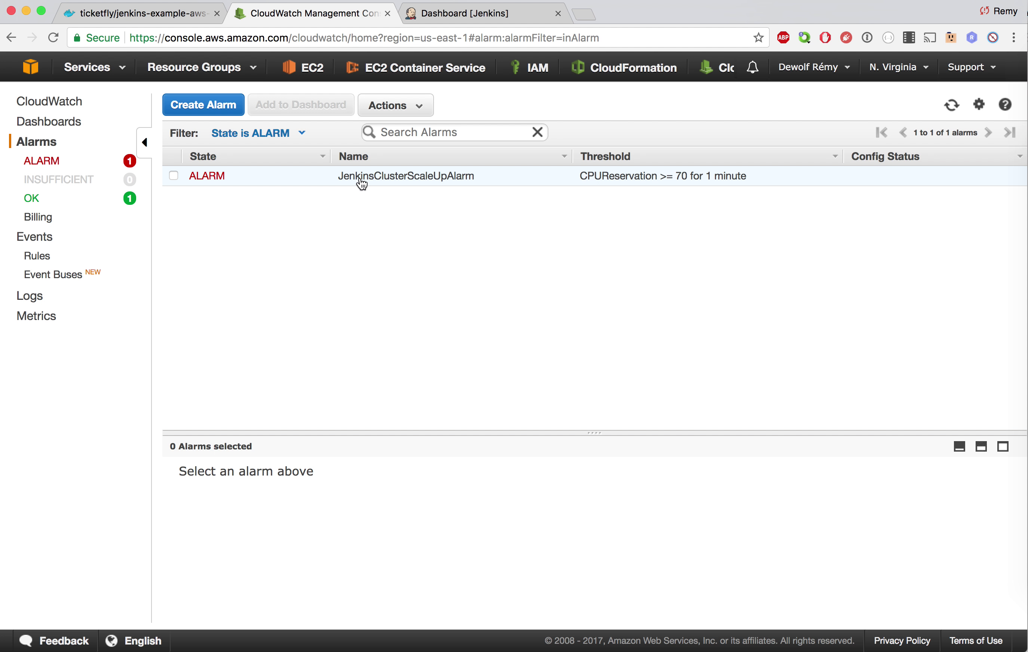
- Open the Auto Scaling groups in EC2 and check the instance count of the jenkins-ecs-stack group
left_click(314, 77)
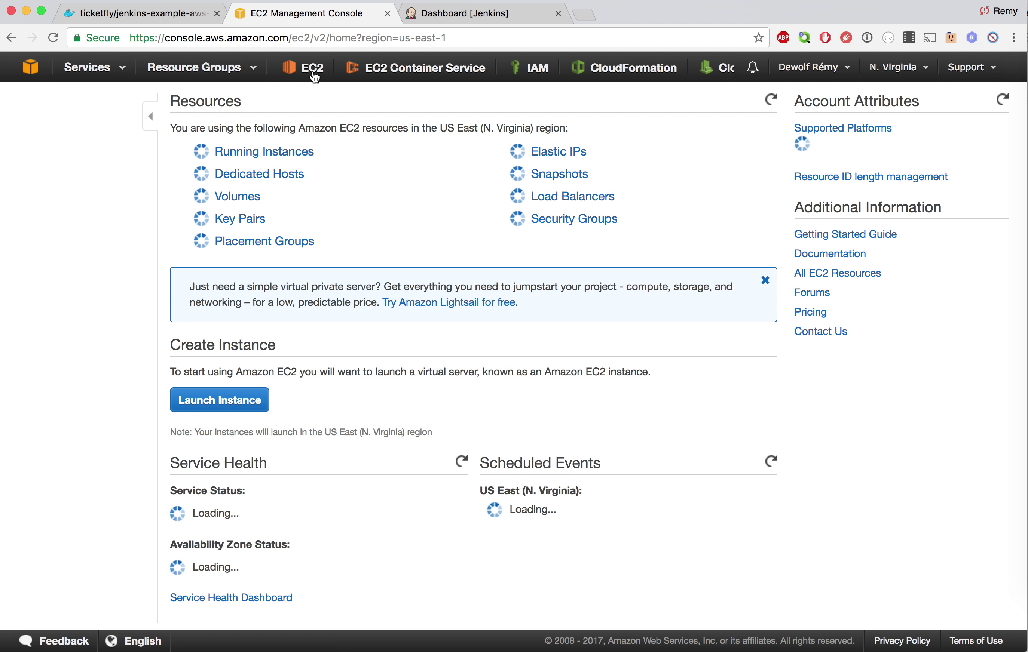
scroll(87, 481, "down", 2)
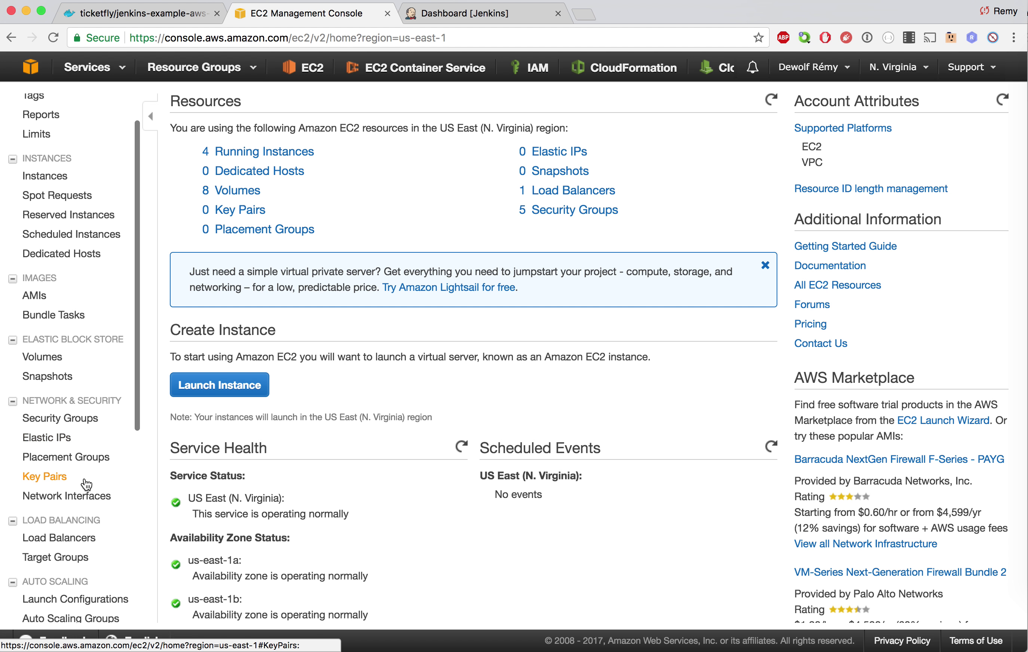
scroll(86, 484, "down", 5)
left_click(79, 516)
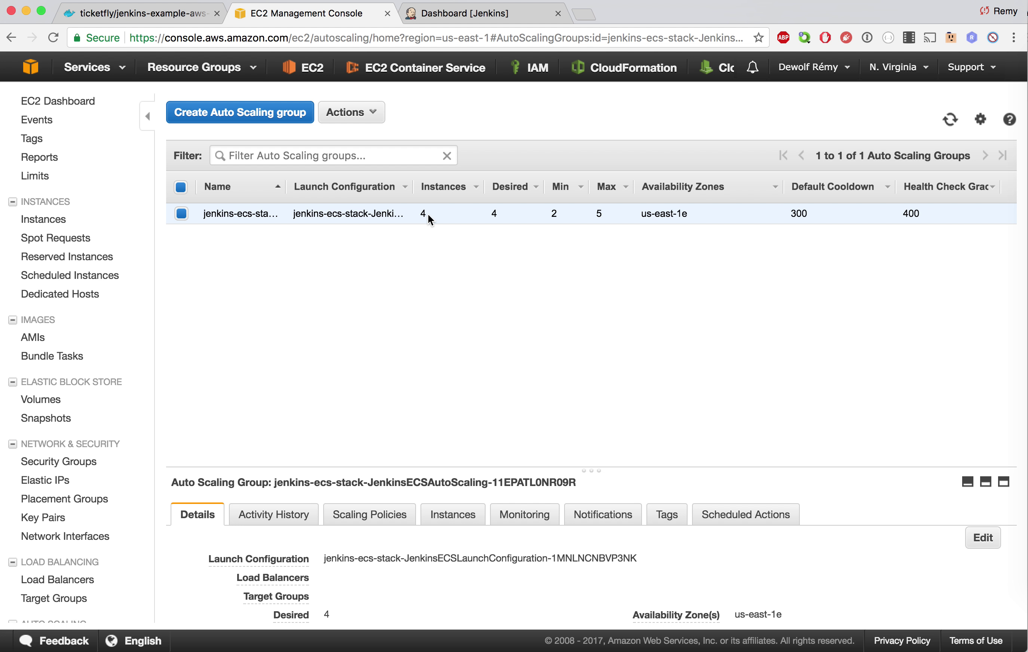
left_click_drag(422, 214, 448, 217)
- Open the group's activity history in an enlarged details pane and read the cause of the i-0ae290a214e036d33 instance launch
left_click(278, 519)
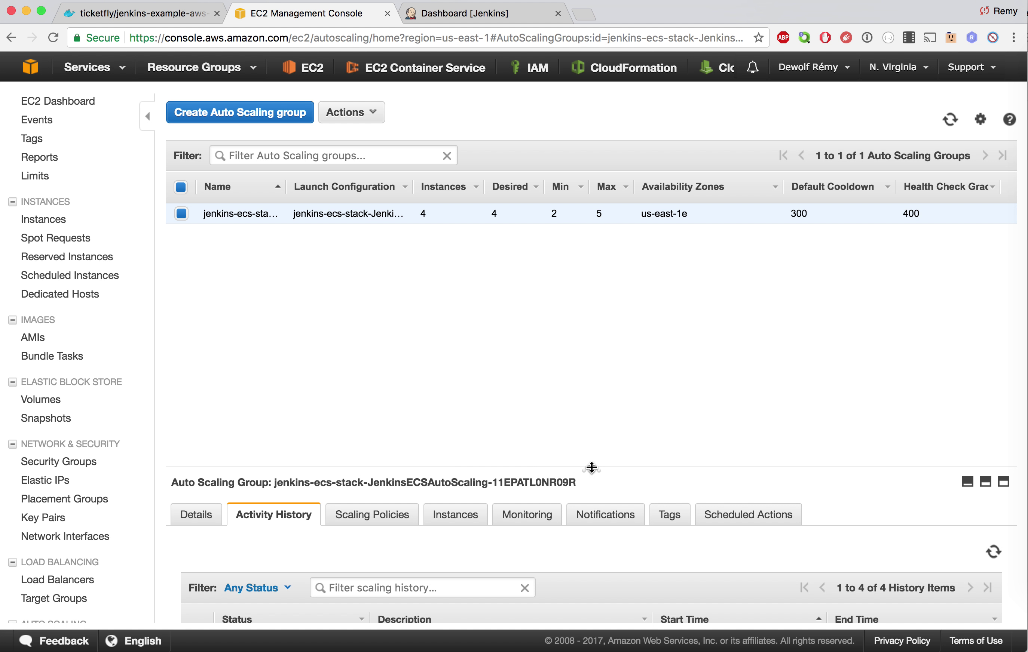
left_click_drag(593, 470, 587, 276)
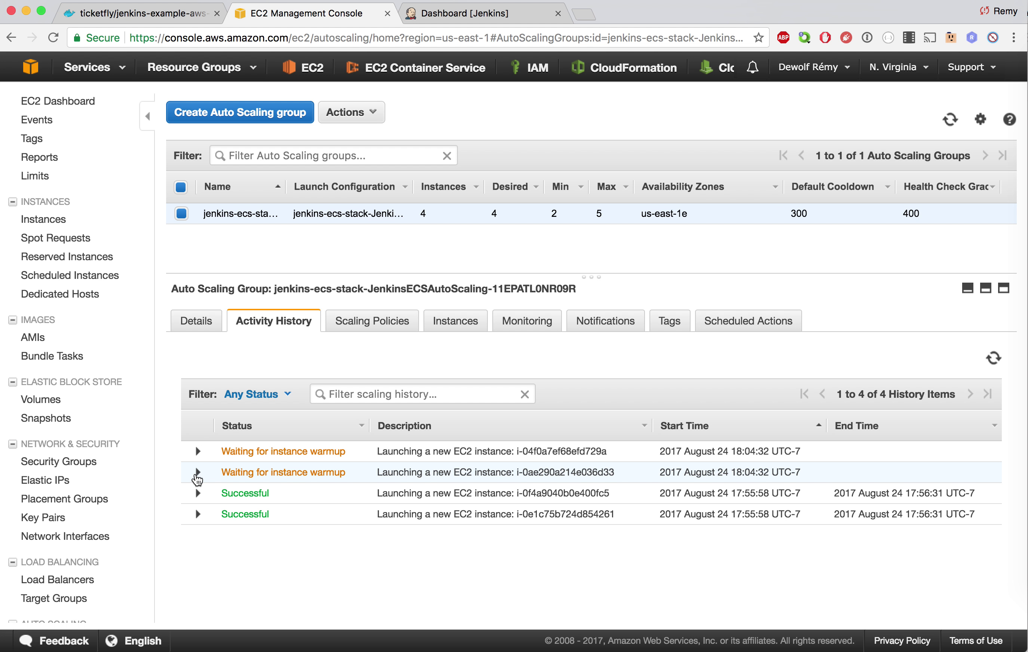
left_click(198, 473)
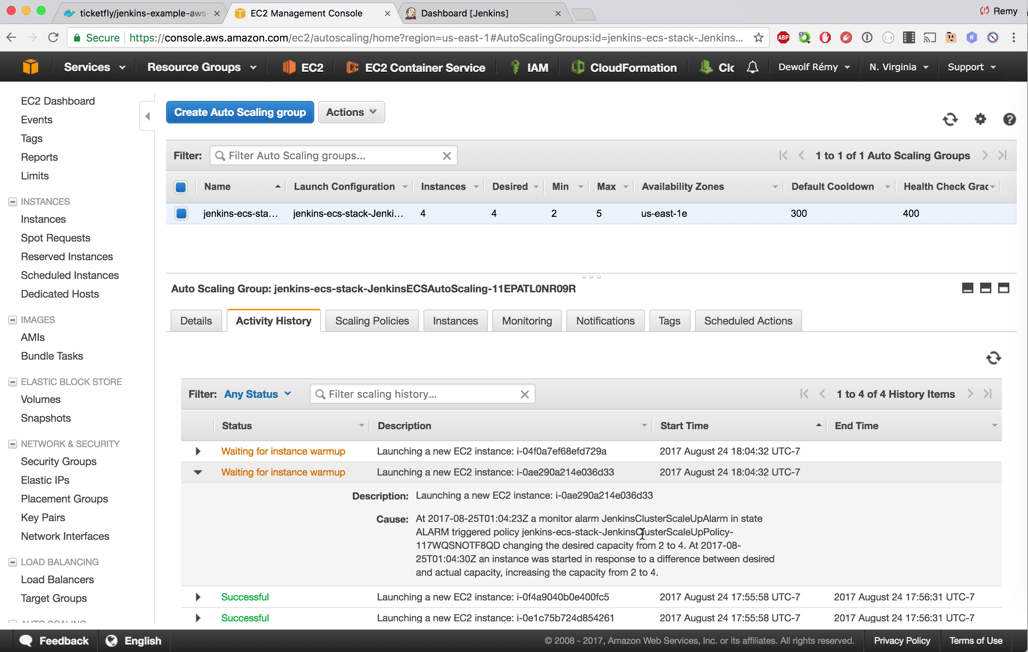
scroll(388, 540, "down", 1)
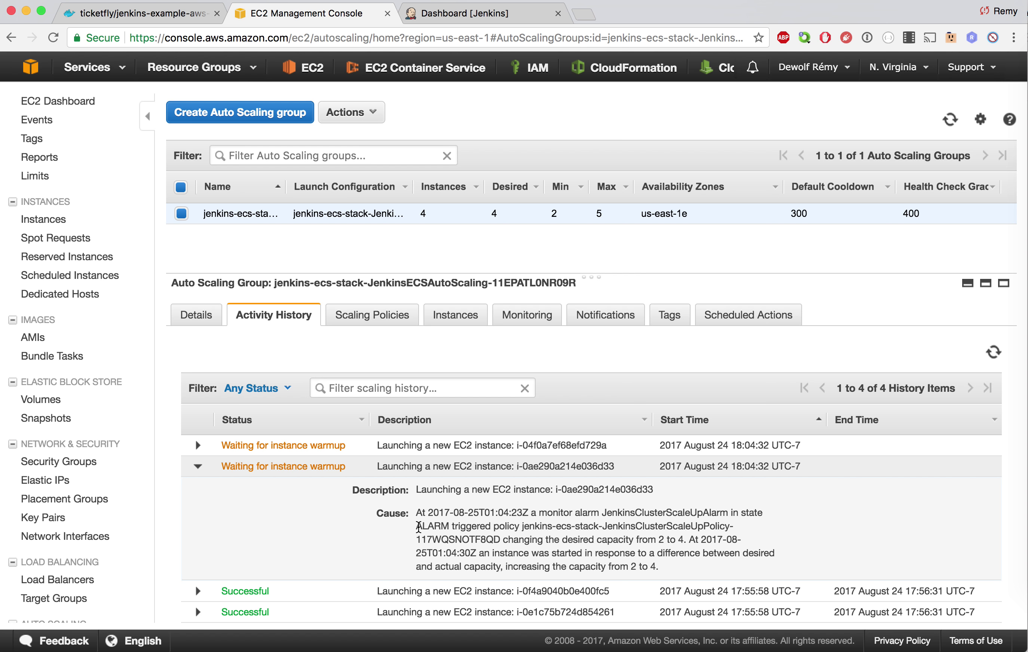
left_click_drag(419, 527, 494, 527)
double_click(508, 527)
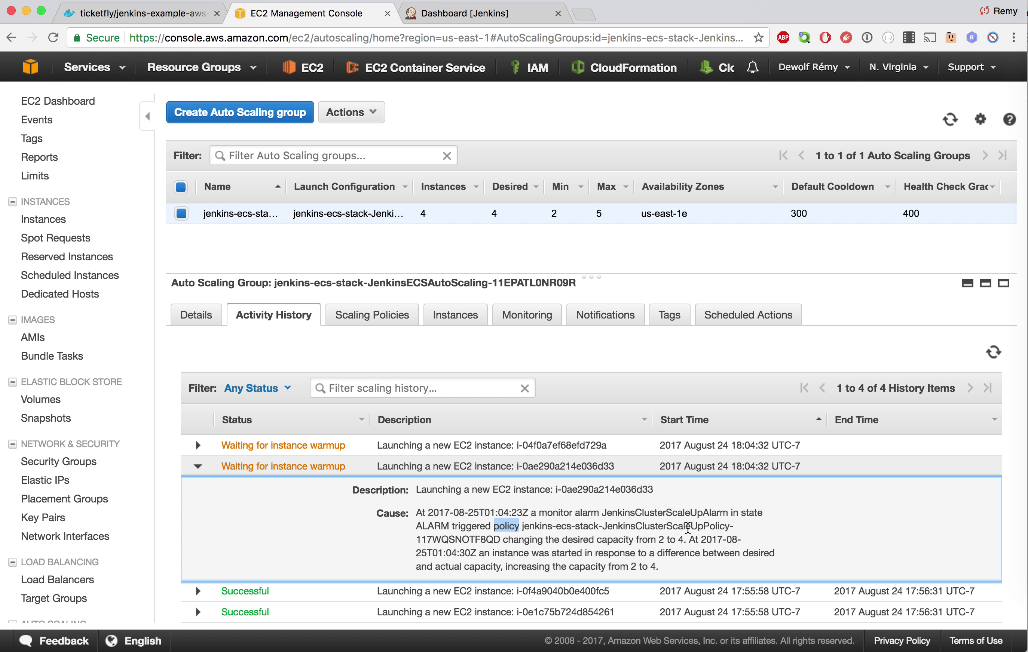
left_click_drag(673, 567, 485, 509)
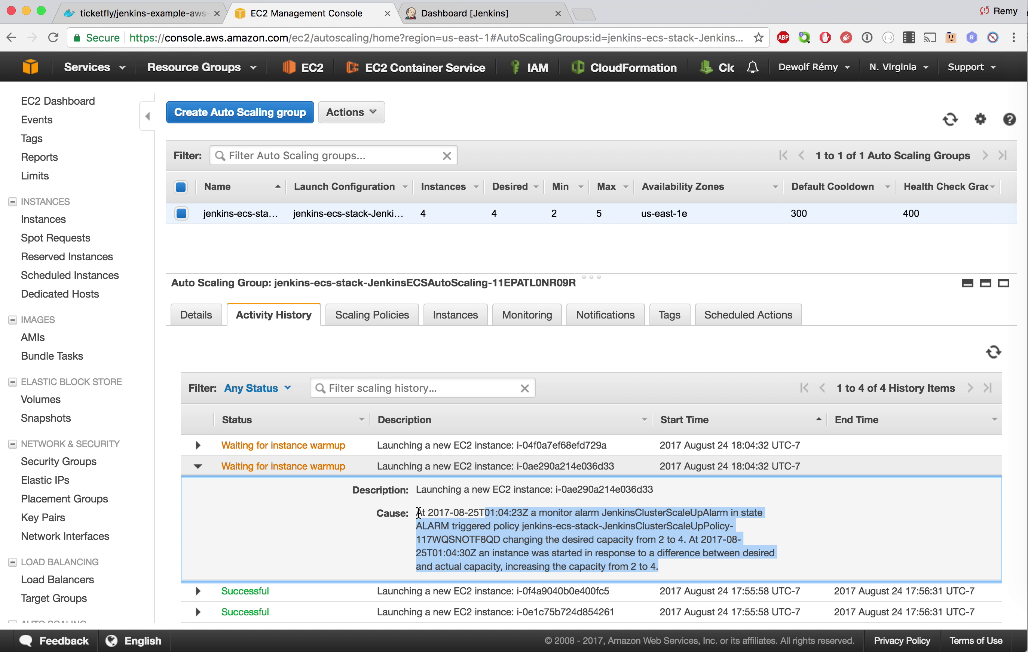
left_click(417, 512)
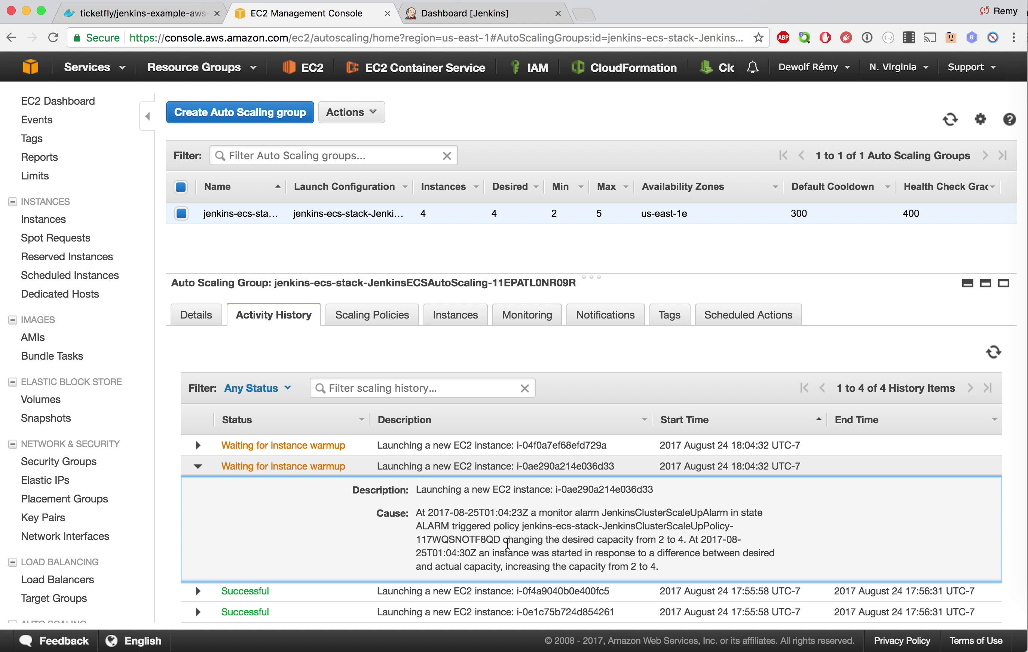
- Check the cause of the i-04f0a7ef68efd729a launch, collapse both expanded history entries, and refresh the Auto Scaling groups
left_click(198, 445)
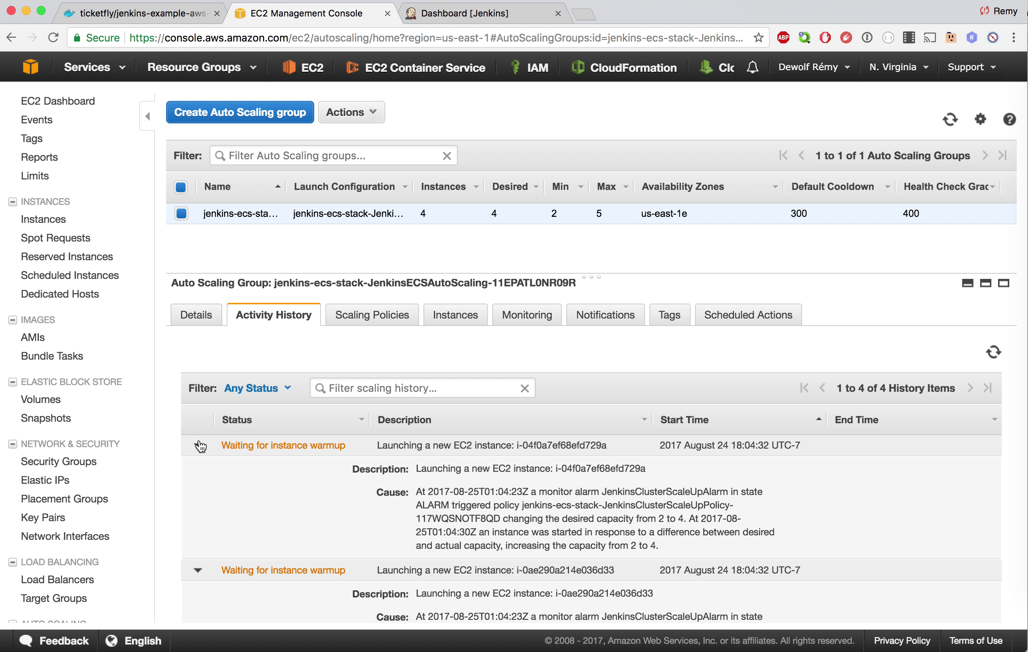
left_click(197, 445)
left_click(199, 473)
left_click(953, 118)
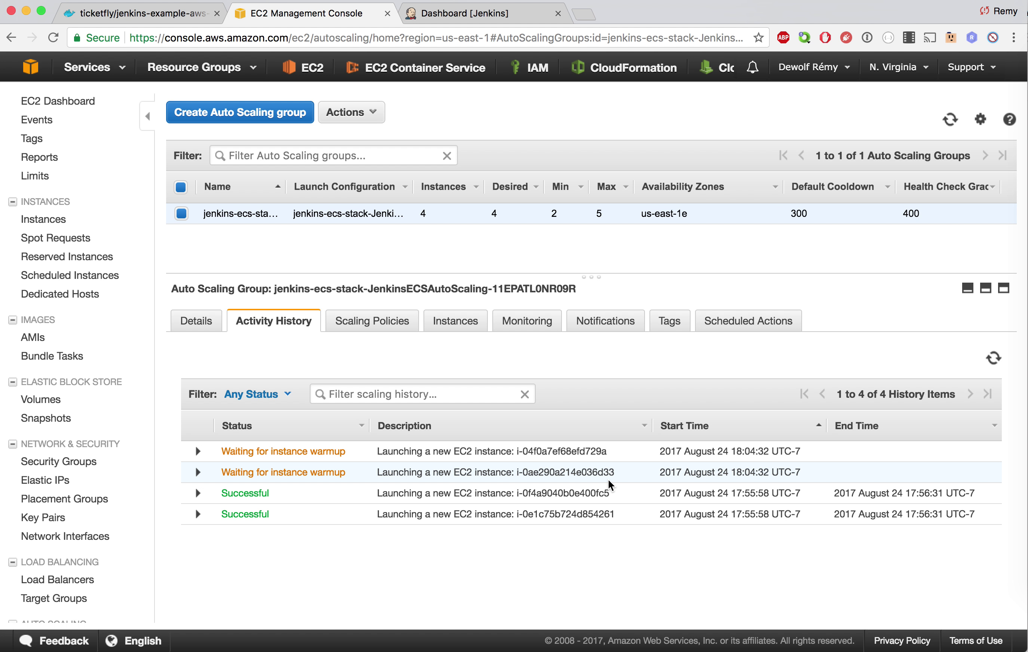
key("super+Tab")
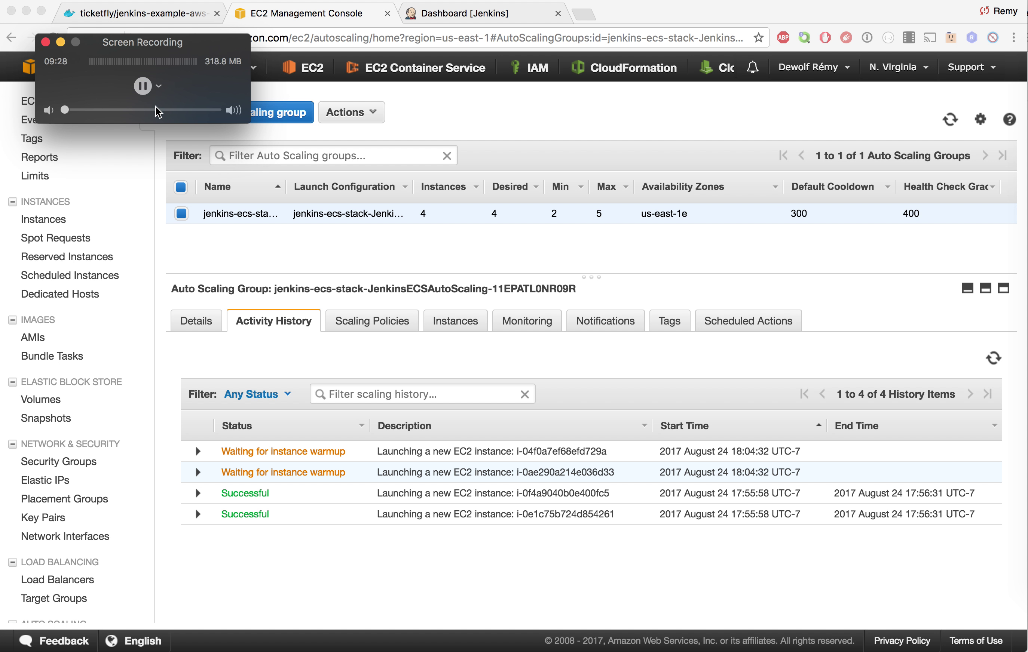
left_click(299, 250)
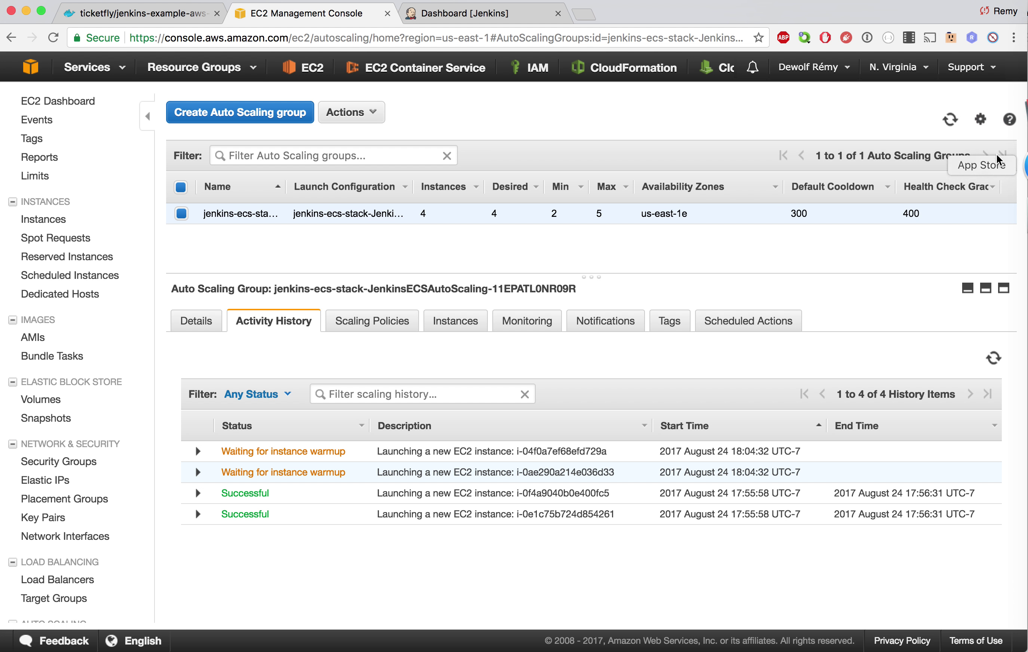
- Refresh the Auto Scaling groups and check the jenkins-ecs-stack group's instance count against its maximum
left_click(950, 119)
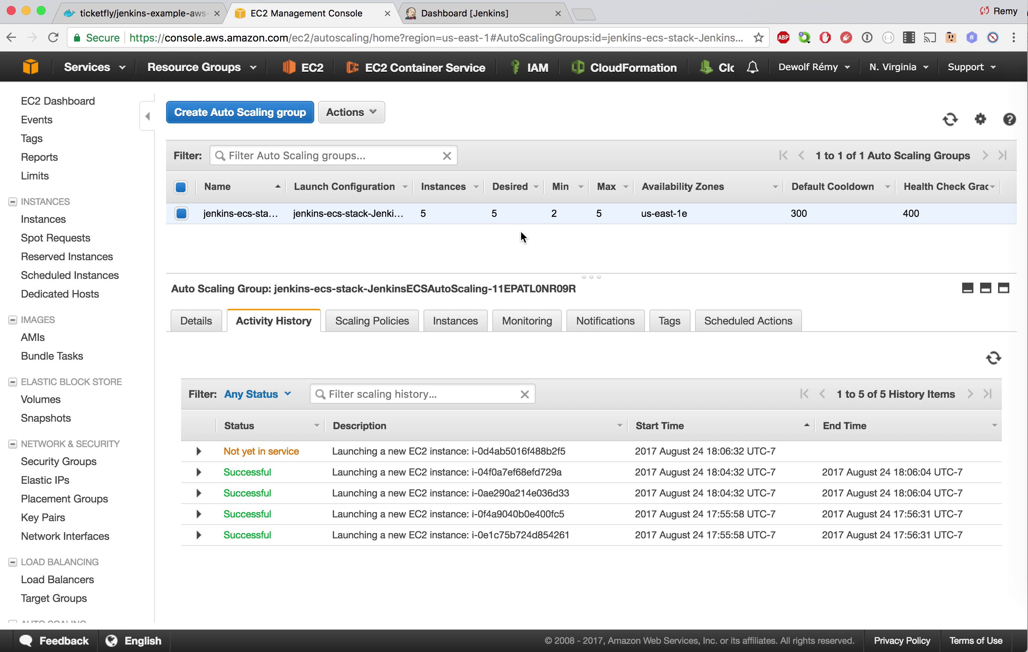
double_click(599, 214)
- Open jenkins-cluster in EC2 Container Service, check its registered container instances, and list its running and pending tasks
left_click(432, 69)
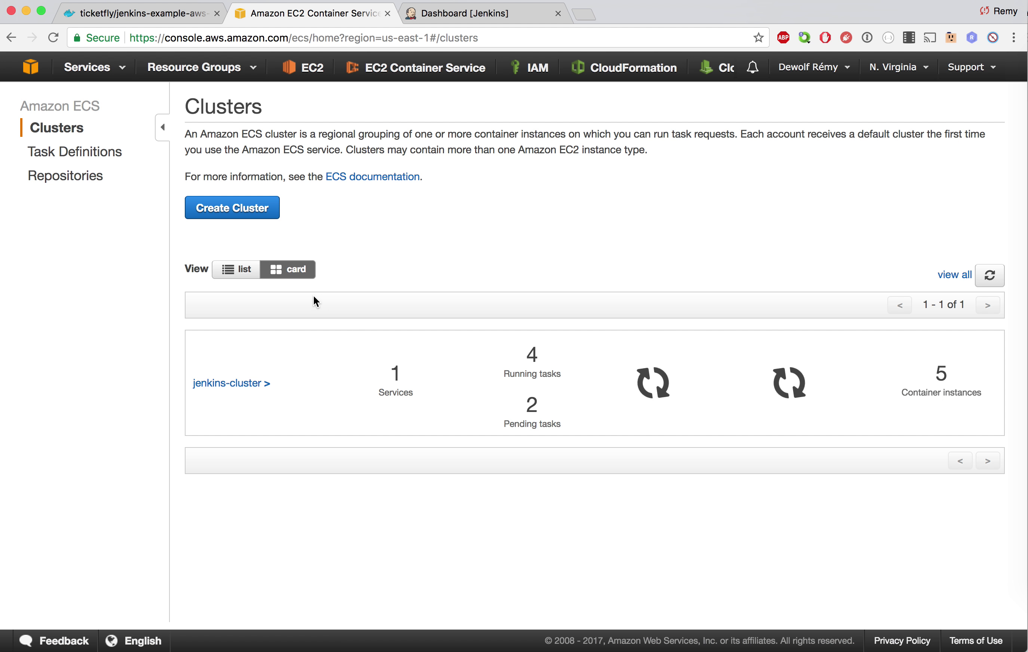
left_click(232, 384)
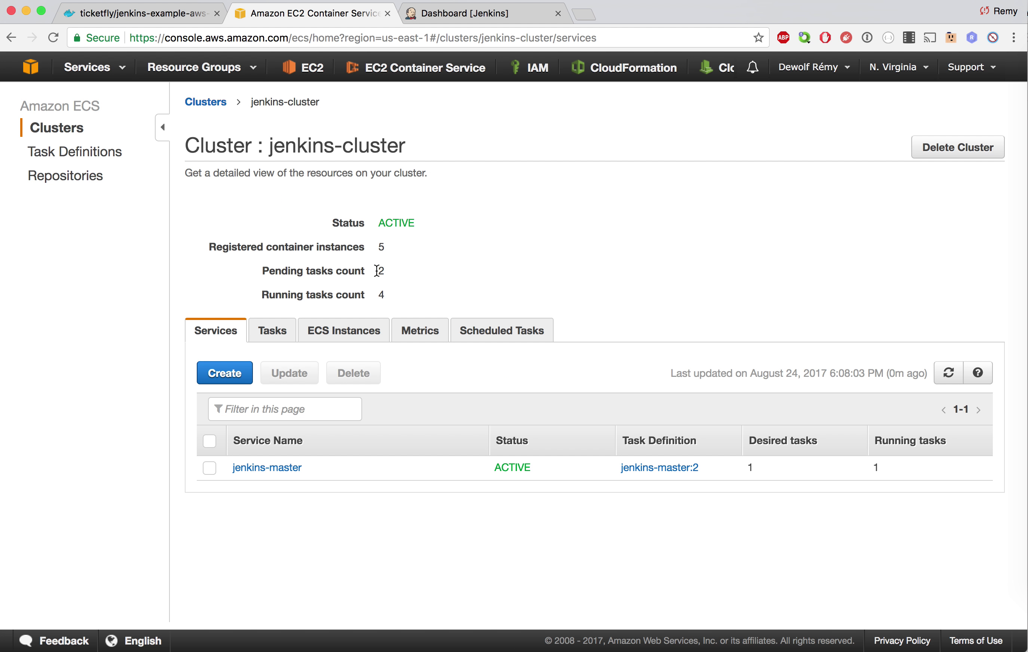
left_click_drag(209, 248, 366, 247)
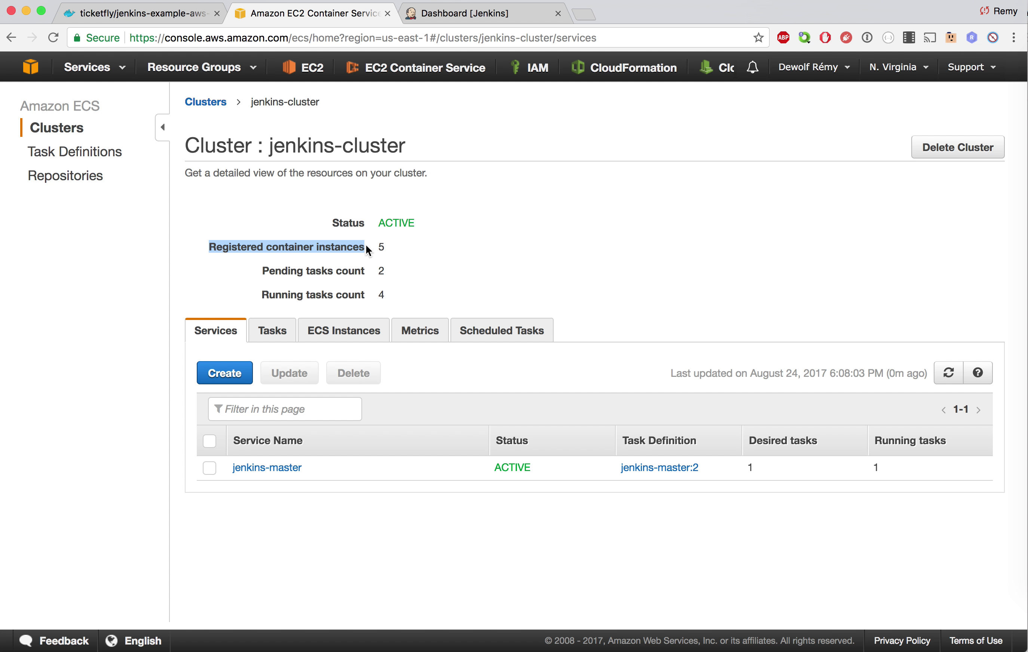
left_click(280, 332)
scroll(517, 451, "down", 1)
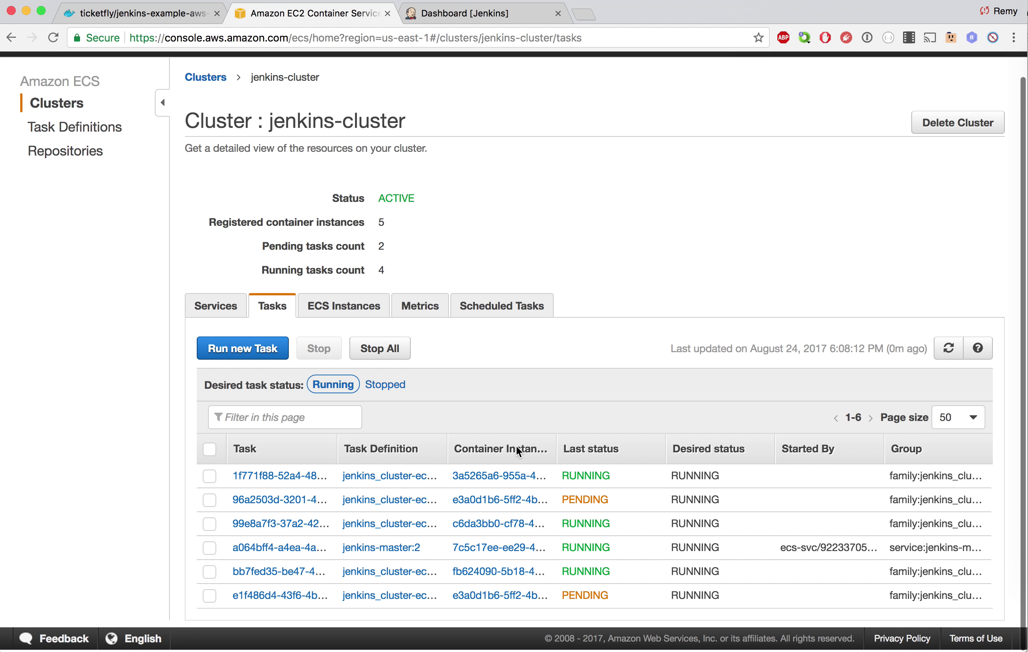
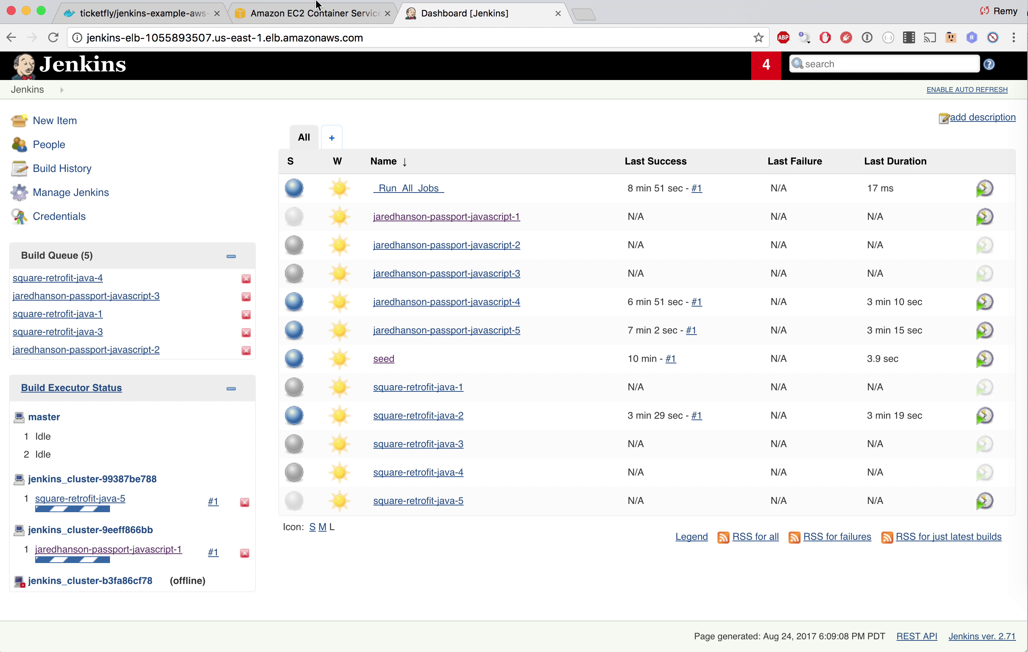
- Compare the jenkins-cluster task list with the build queue and executor status on the Jenkins dashboard
left_click(323, 13)
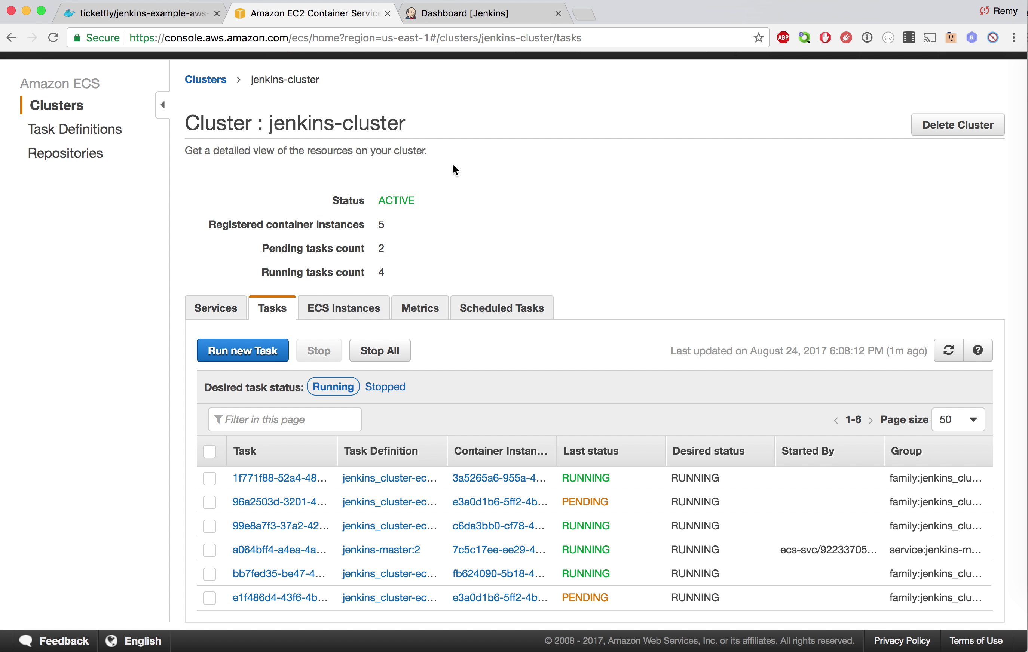
left_click(453, 9)
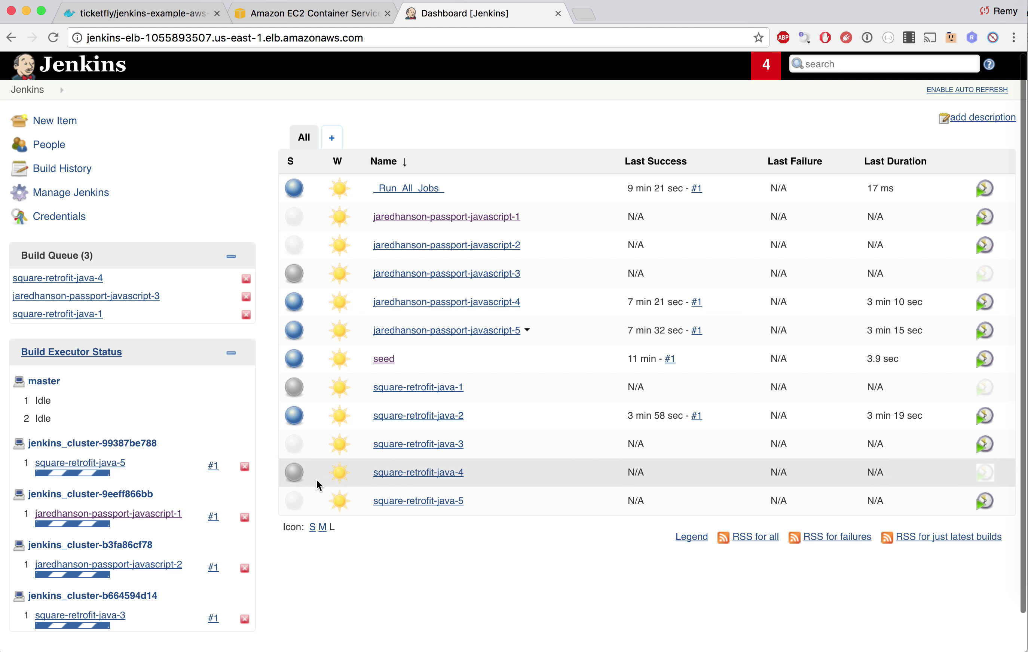
scroll(345, 539, "down", 2)
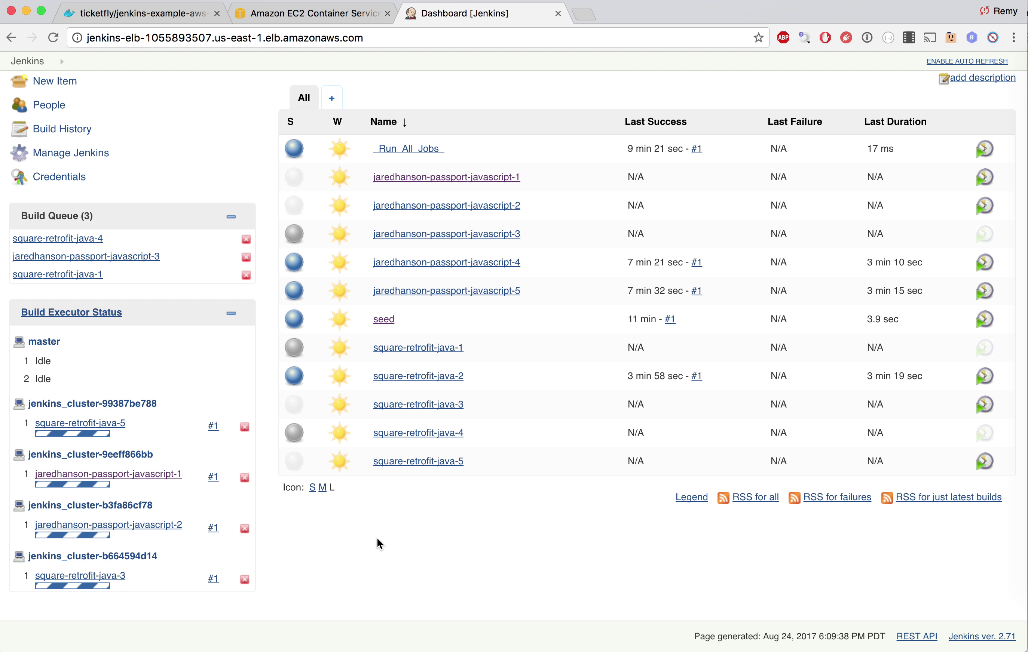
key("super+Tab")
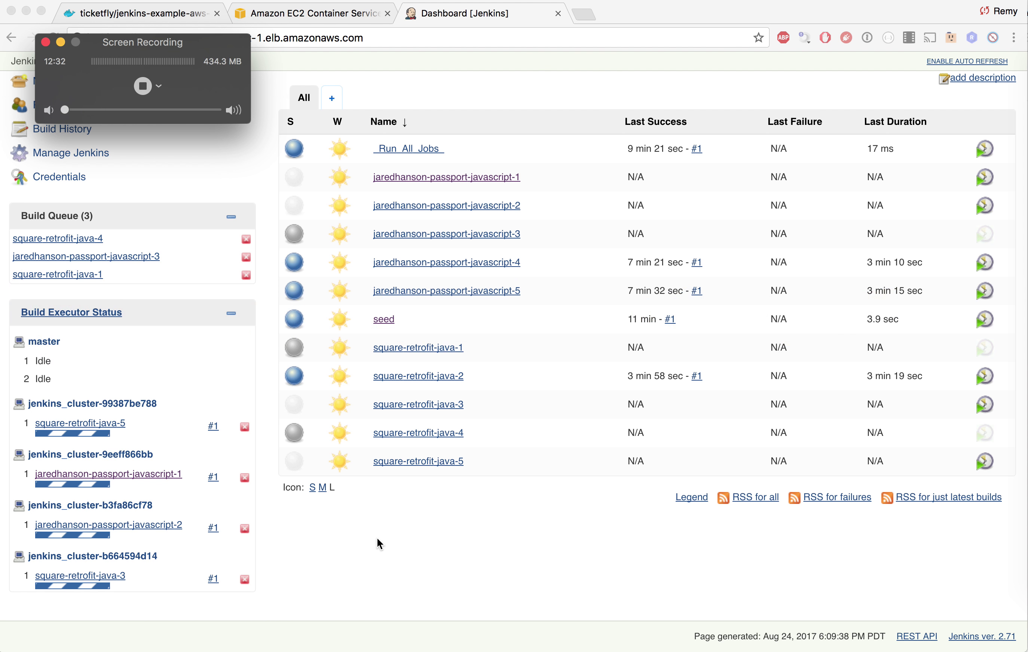
left_click(143, 86)
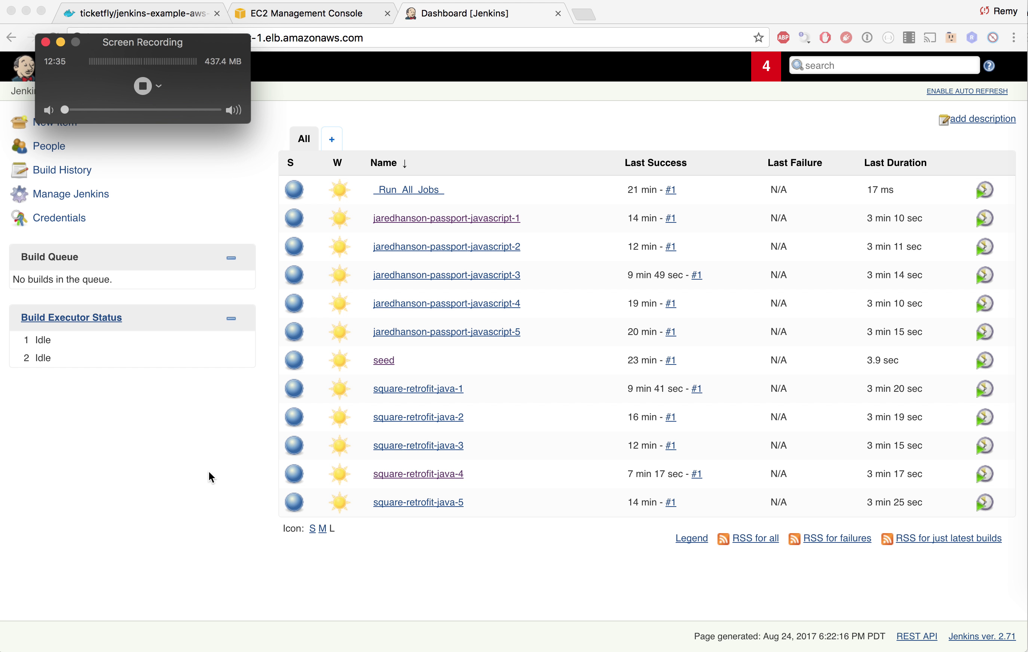
left_click(181, 427)
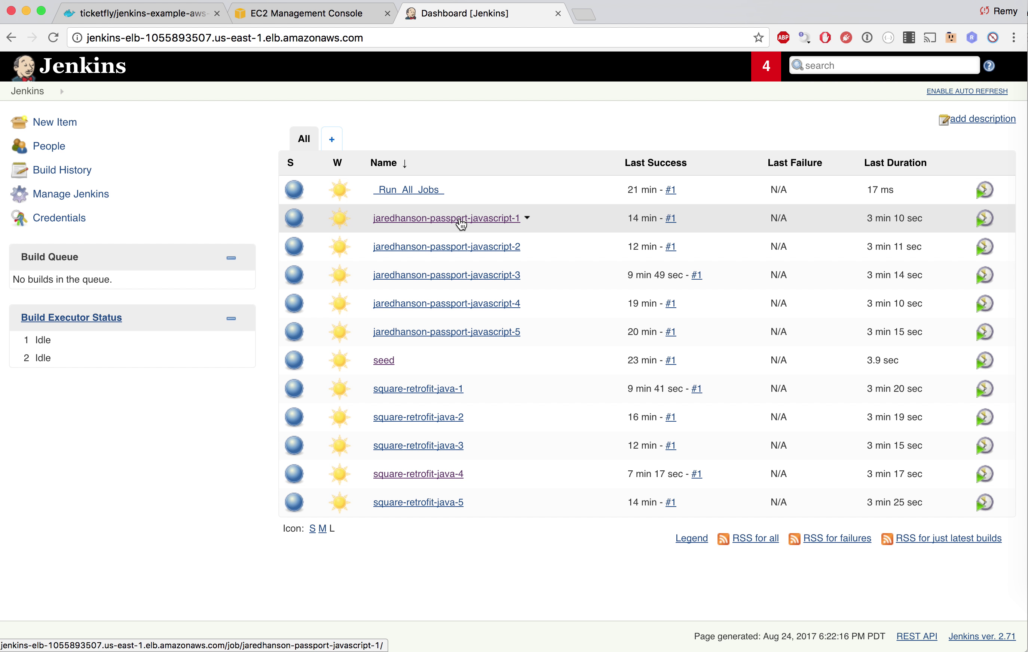
- Return to the AWS console, list the tasks of jenkins-cluster in EC2 Container Service, and check its registered container instances
left_click(302, 14)
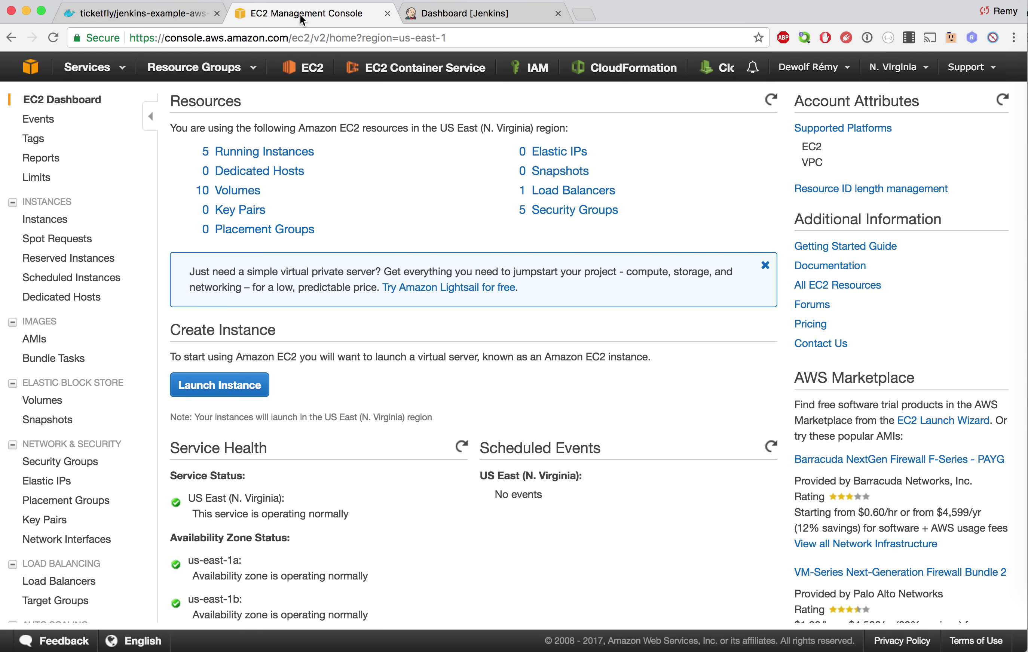
left_click(415, 77)
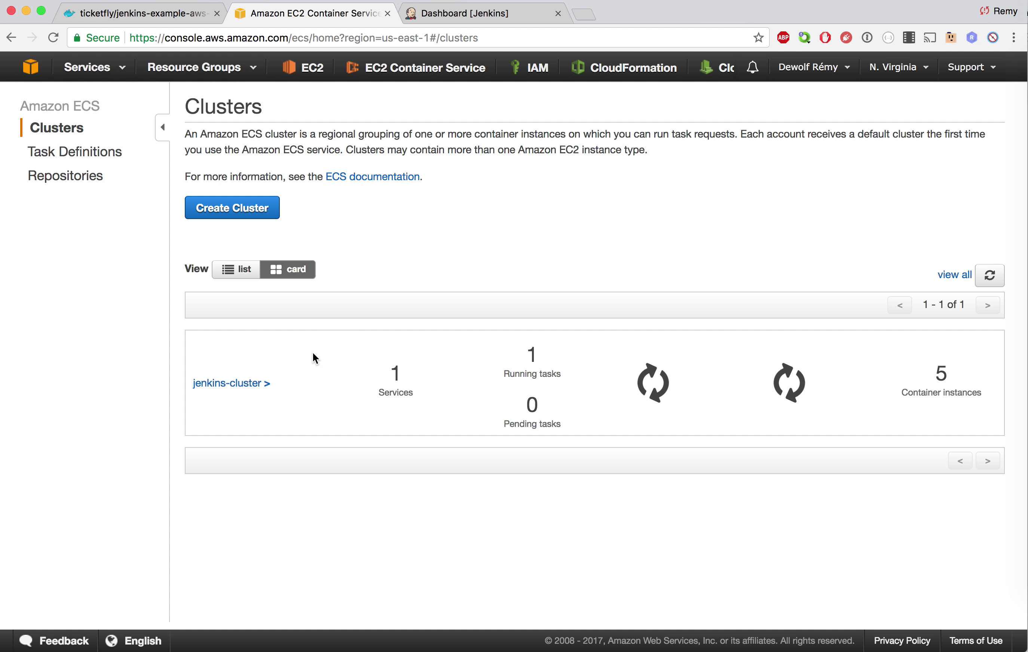
left_click(214, 384)
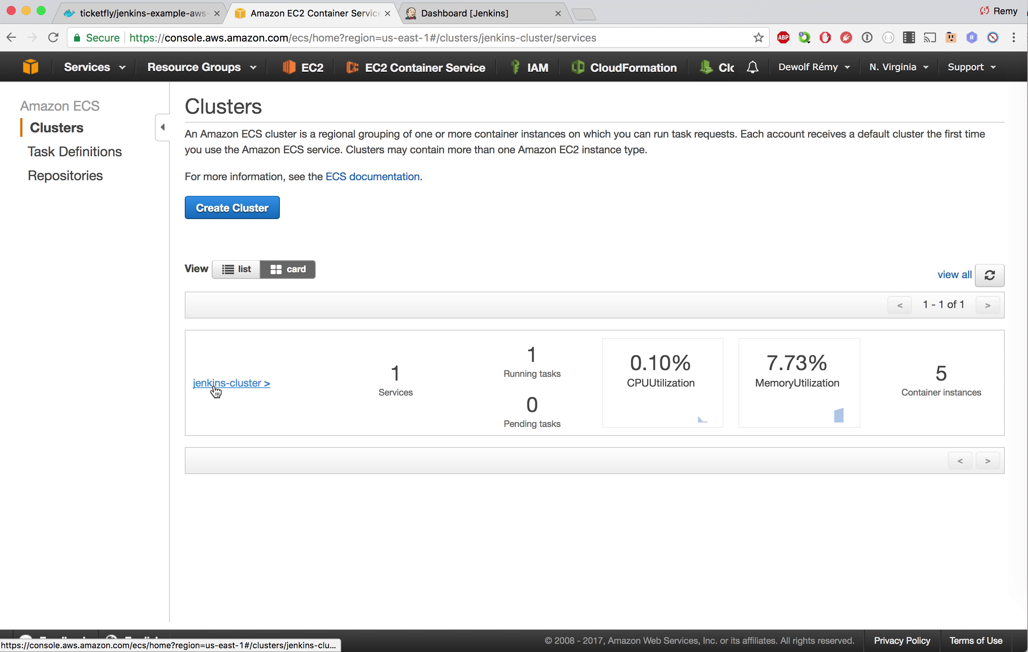
left_click(277, 340)
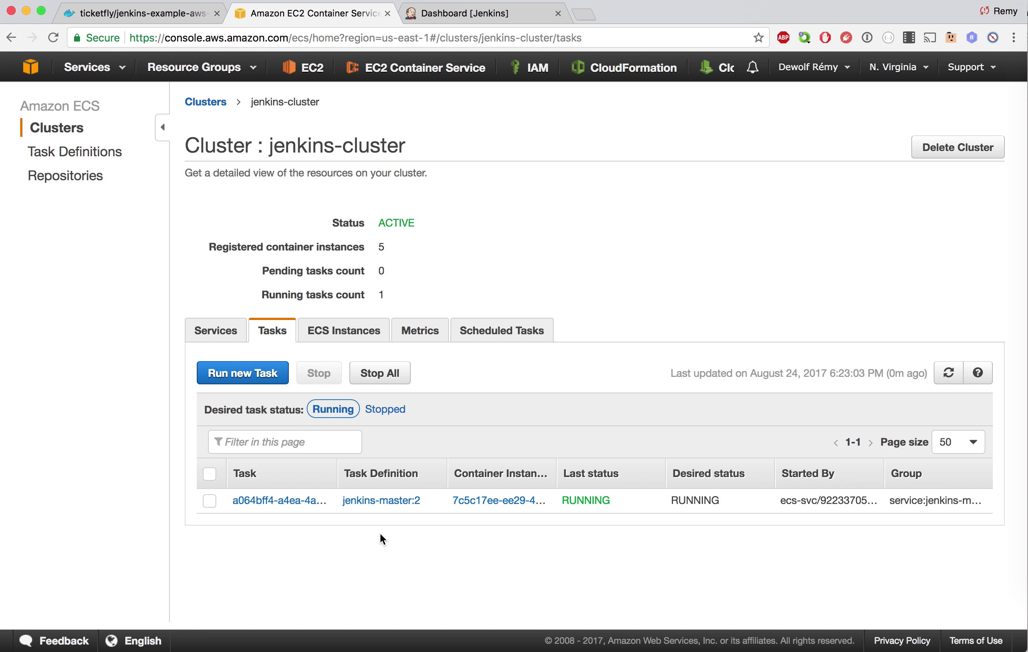
double_click(381, 248)
left_click(465, 263)
- List all CloudWatch alarms and display the details of JenkinsClusterScaleDownAlarm
left_click(723, 71)
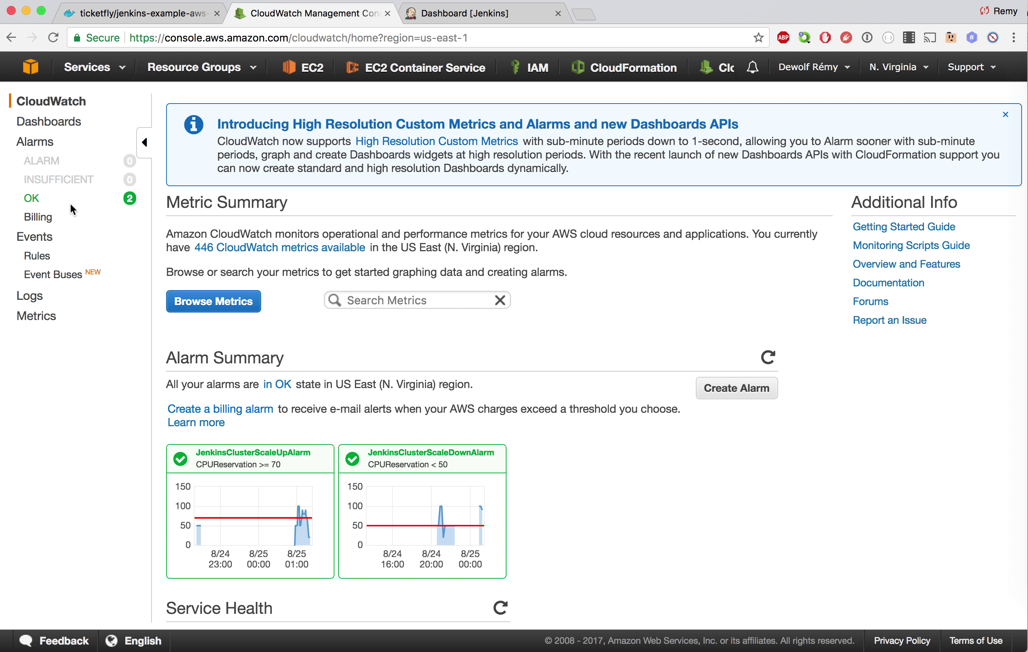
left_click(38, 144)
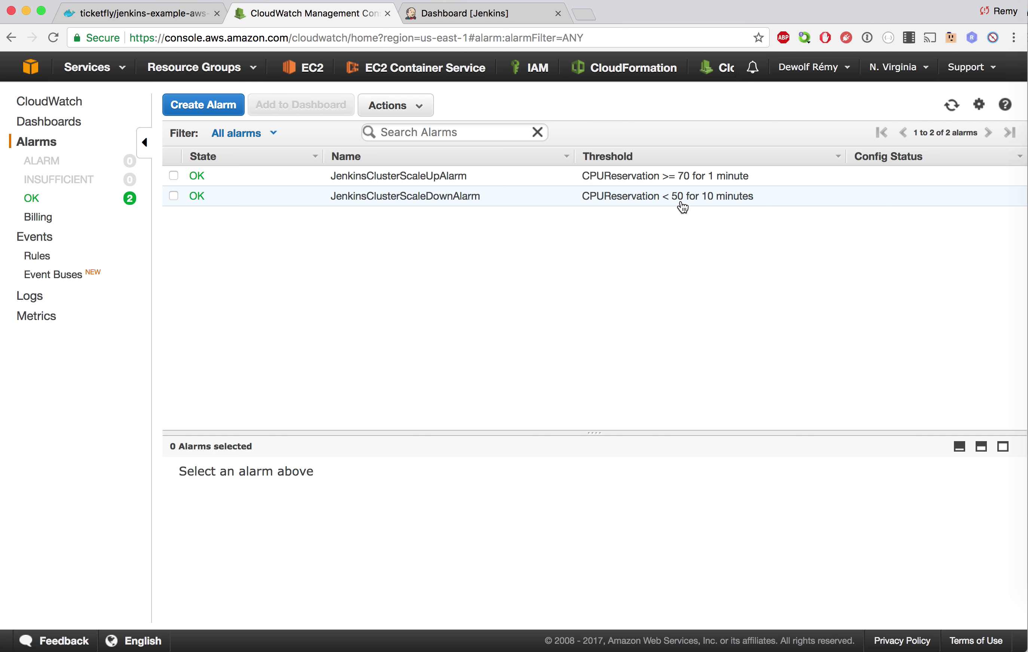
left_click(530, 206)
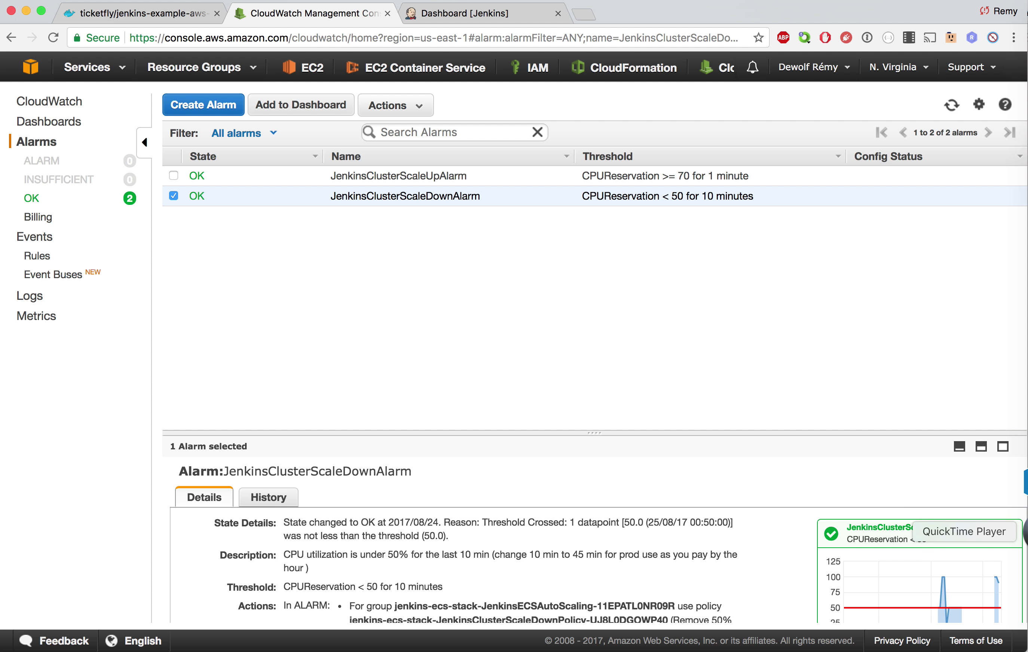
left_click(1025, 492)
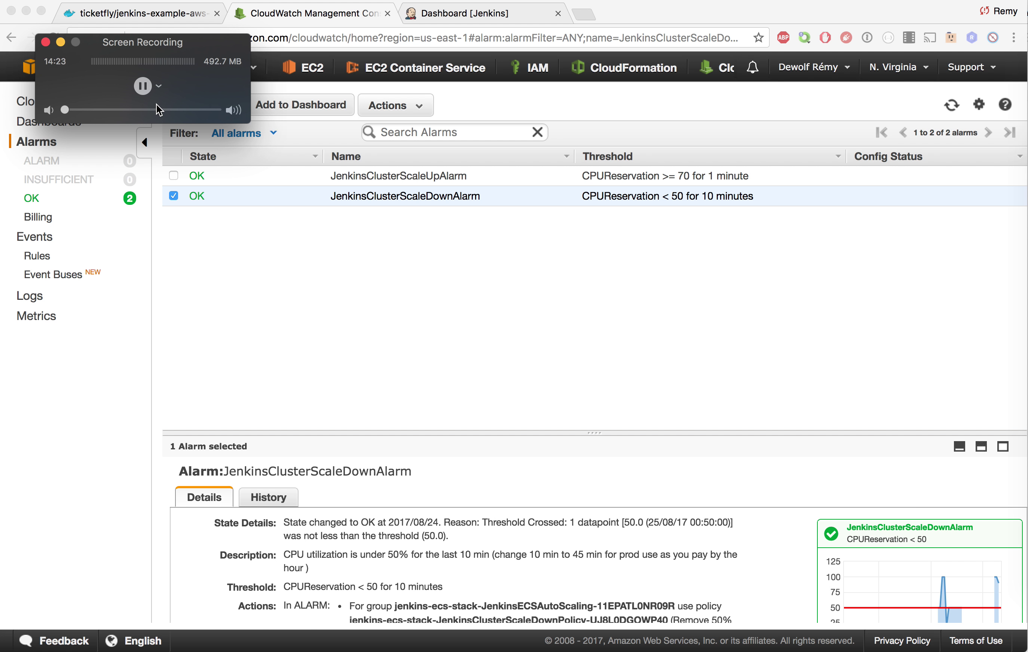
left_click(142, 88)
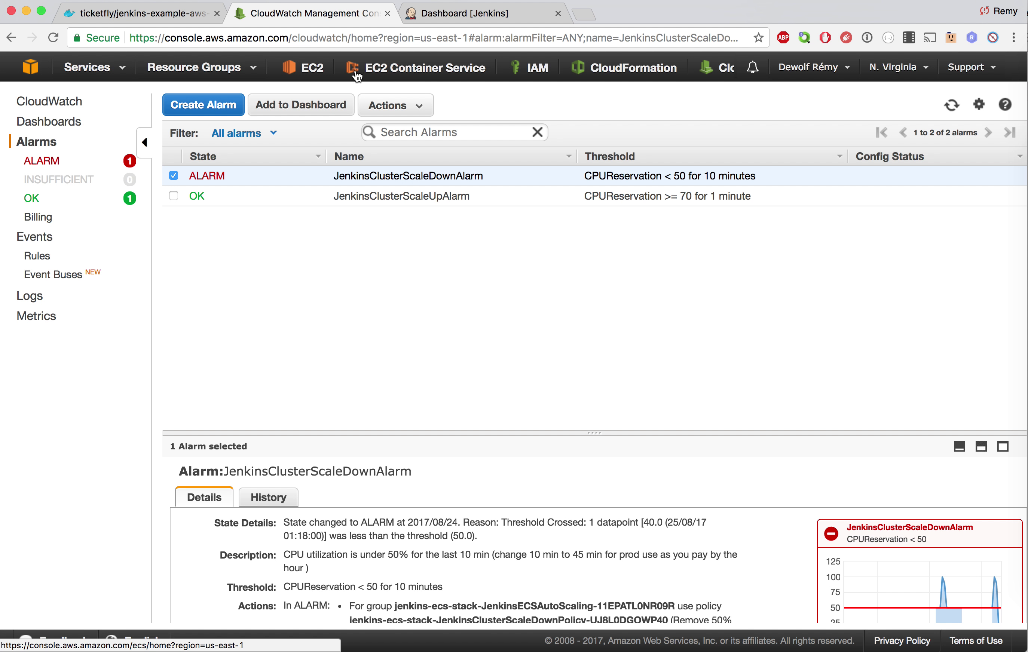
- Open the Auto Scaling groups in EC2 and review the jenkins-ecs-stack group's activity history for instance terminations
left_click(313, 67)
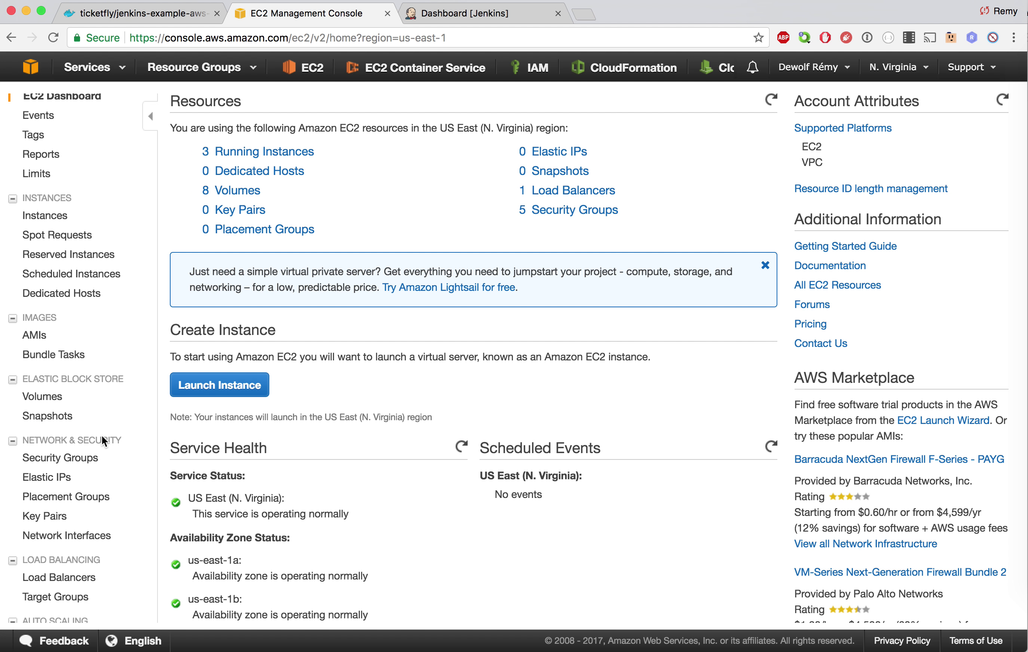
scroll(102, 436, "down", 6)
left_click(86, 400)
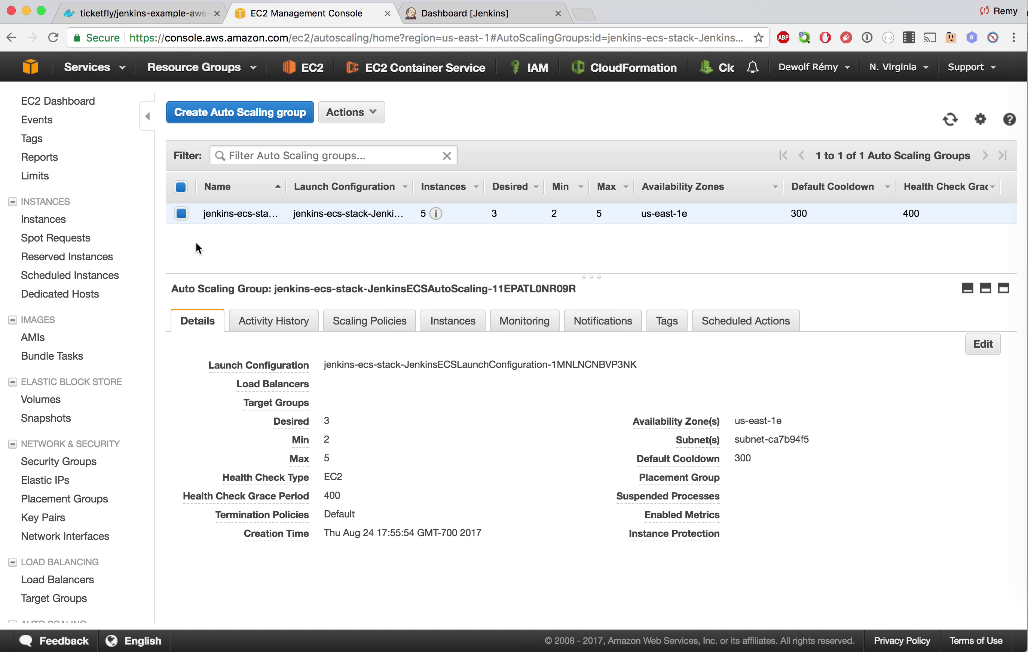
mouse_move(428, 211)
left_click(286, 326)
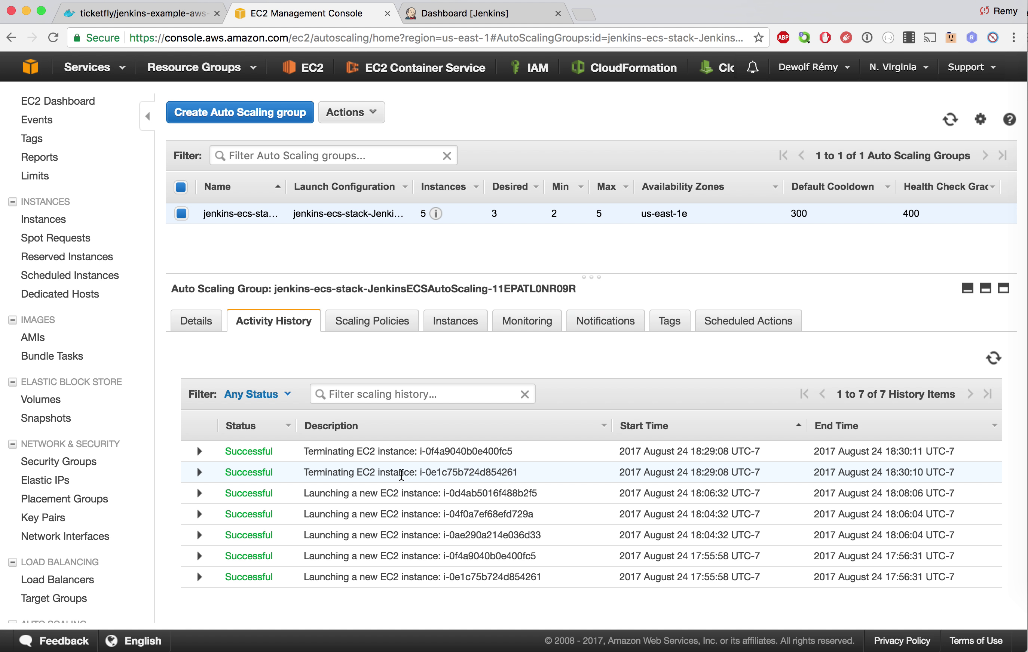
- Refresh the Auto Scaling groups and compare the jenkins-ecs-stack group's current instance count with its minimum
left_click(949, 119)
double_click(423, 213)
double_click(555, 213)
left_click(949, 119)
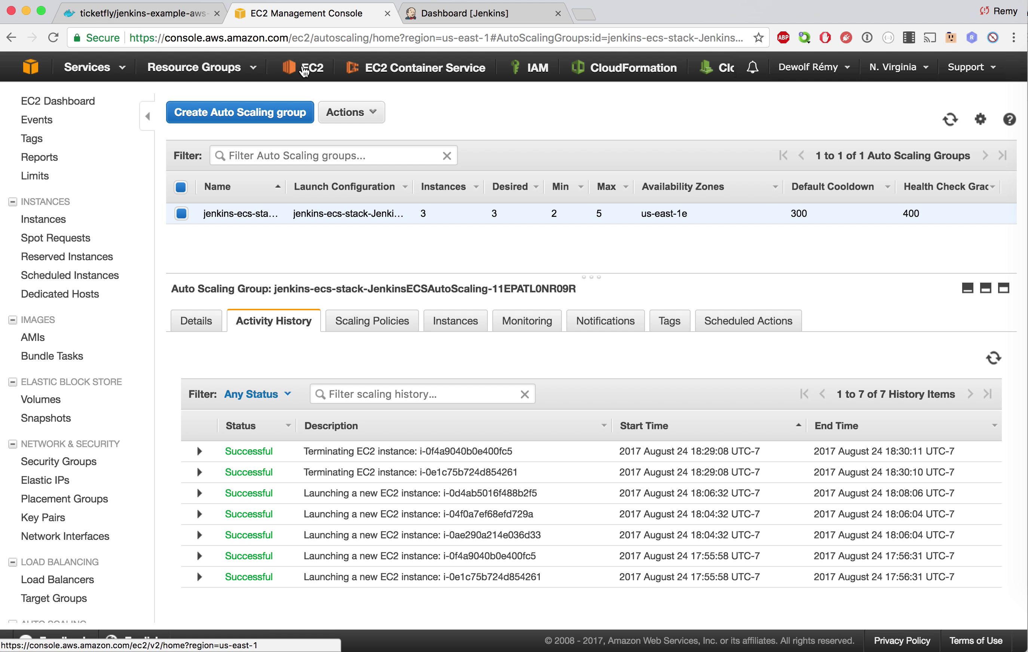
- Open jenkins-cluster in EC2 Container Service after the scale-down and list its running tasks
left_click(439, 70)
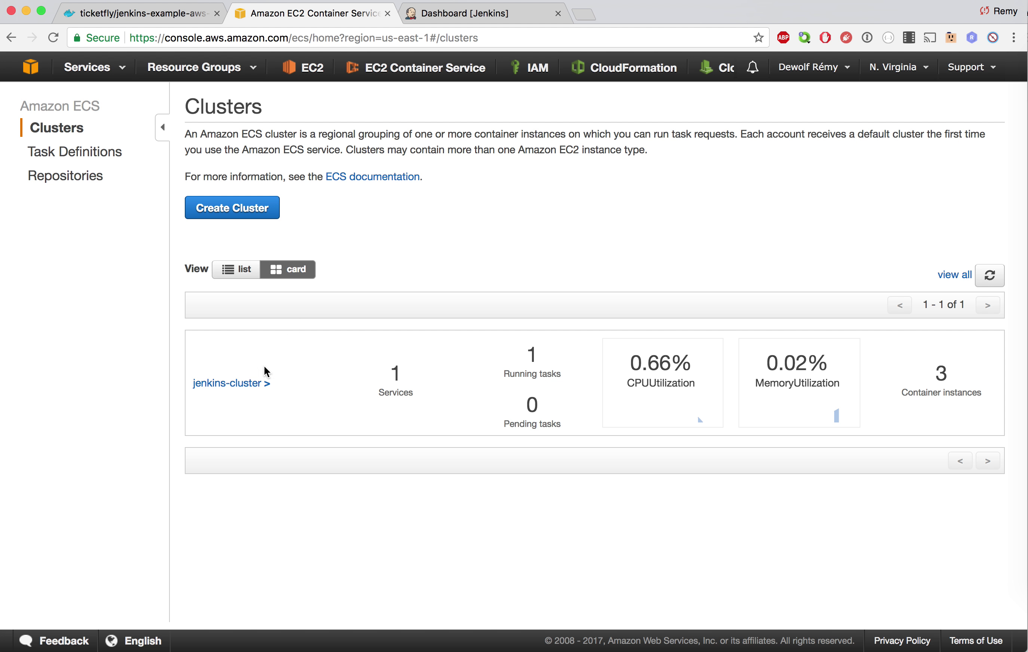
left_click(247, 385)
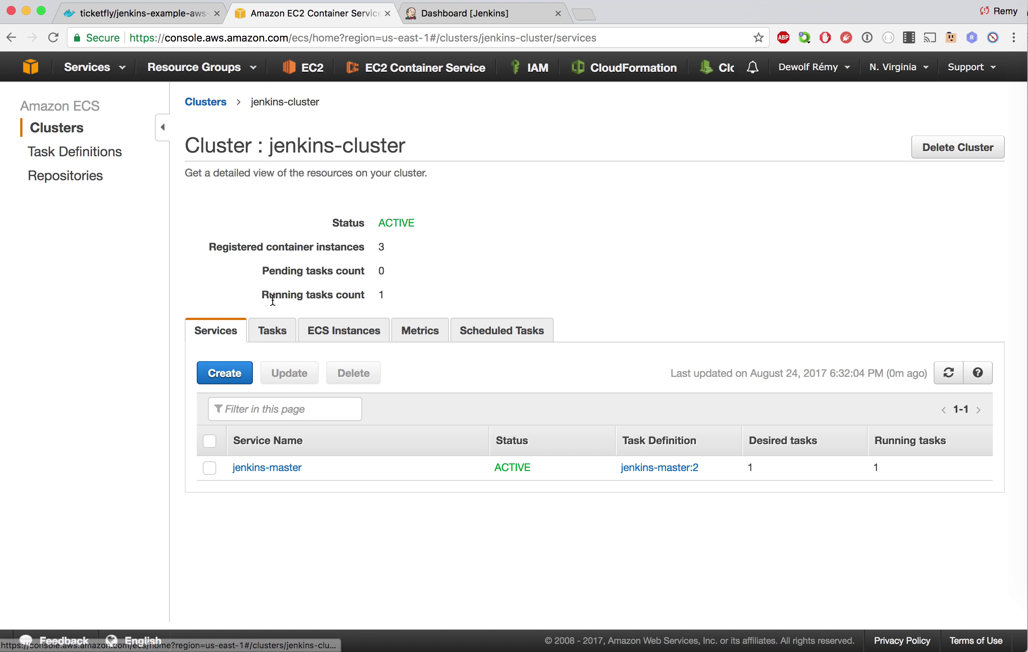
left_click(275, 336)
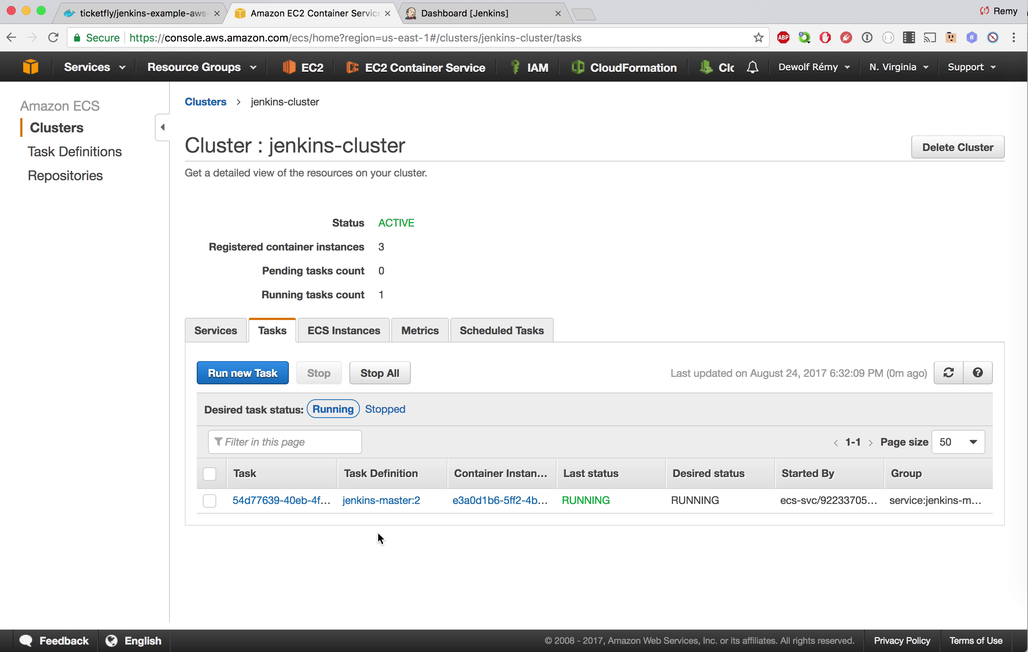
- Switch to the Jenkins dashboard and load the server's /exit address to request a shutdown
left_click(481, 12)
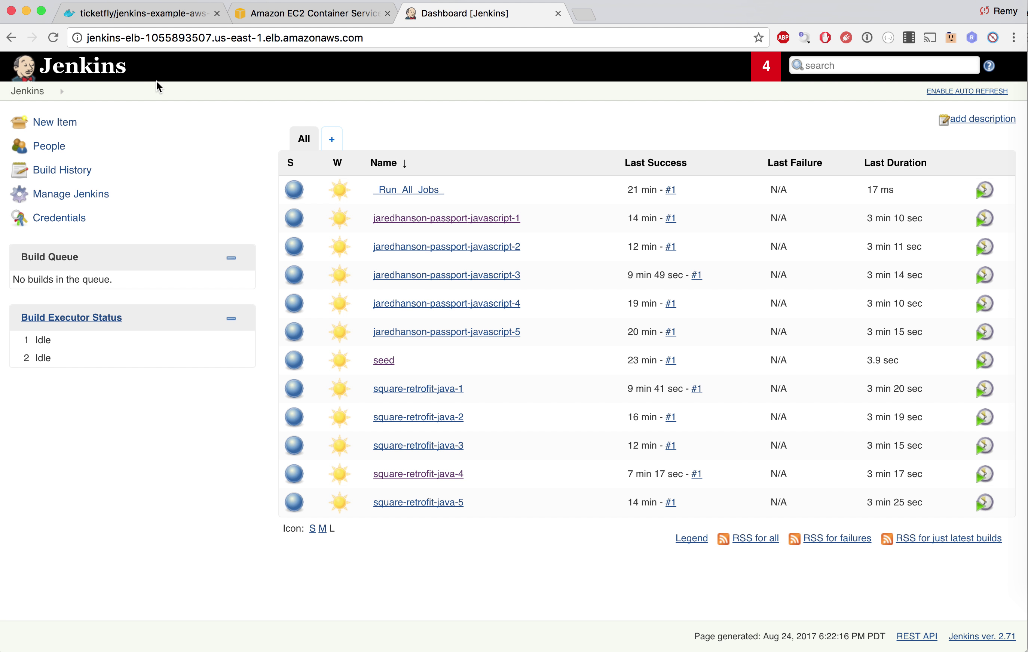
left_click(392, 31)
left_click(409, 34)
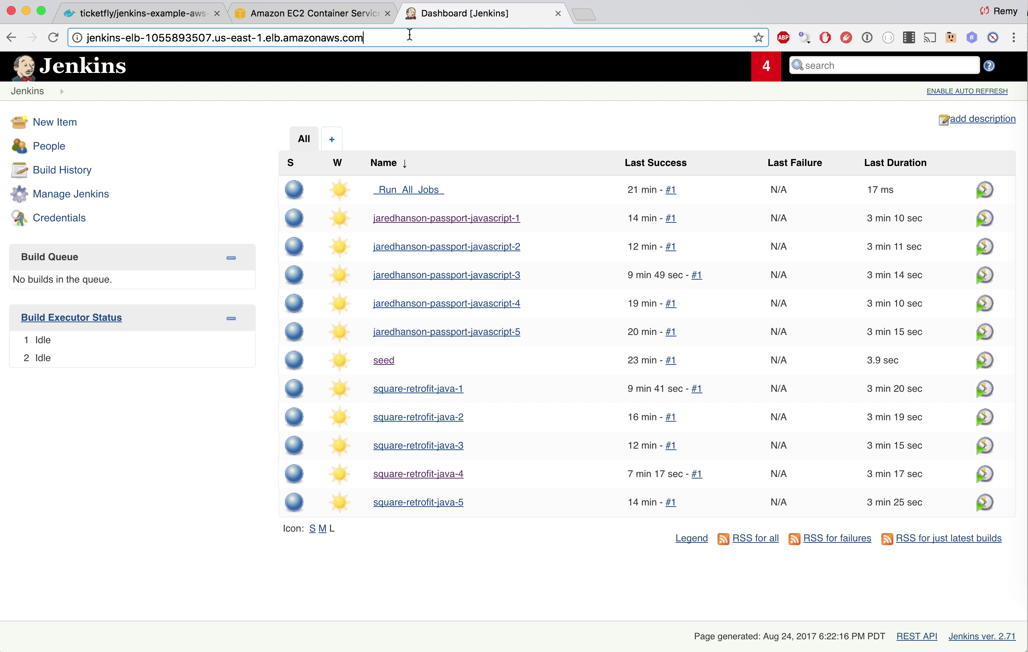
type("/e")
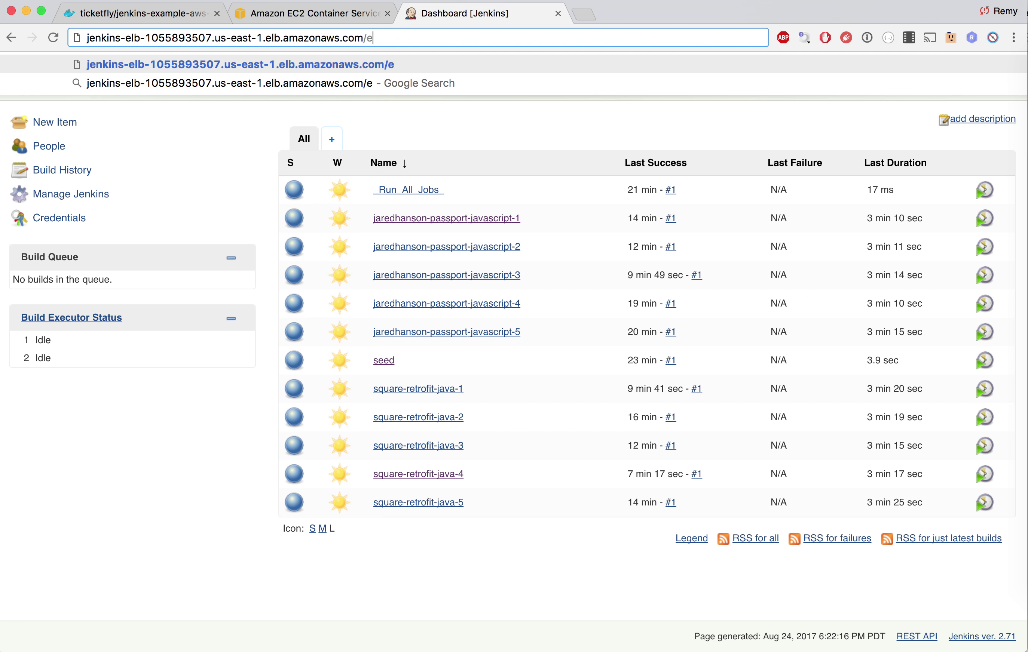
type("xit")
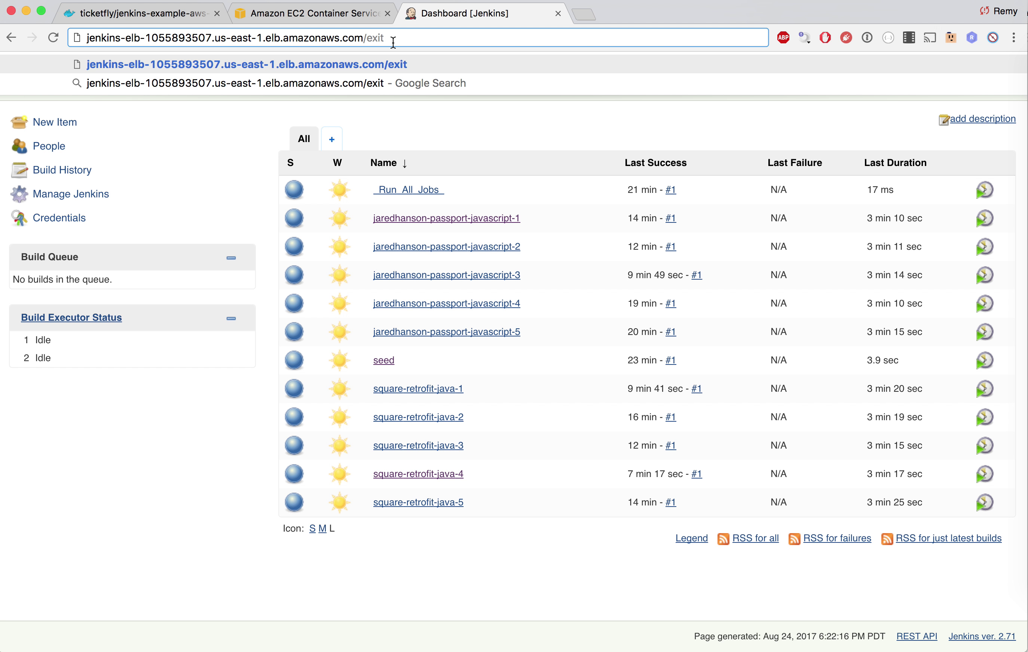
key("Return")
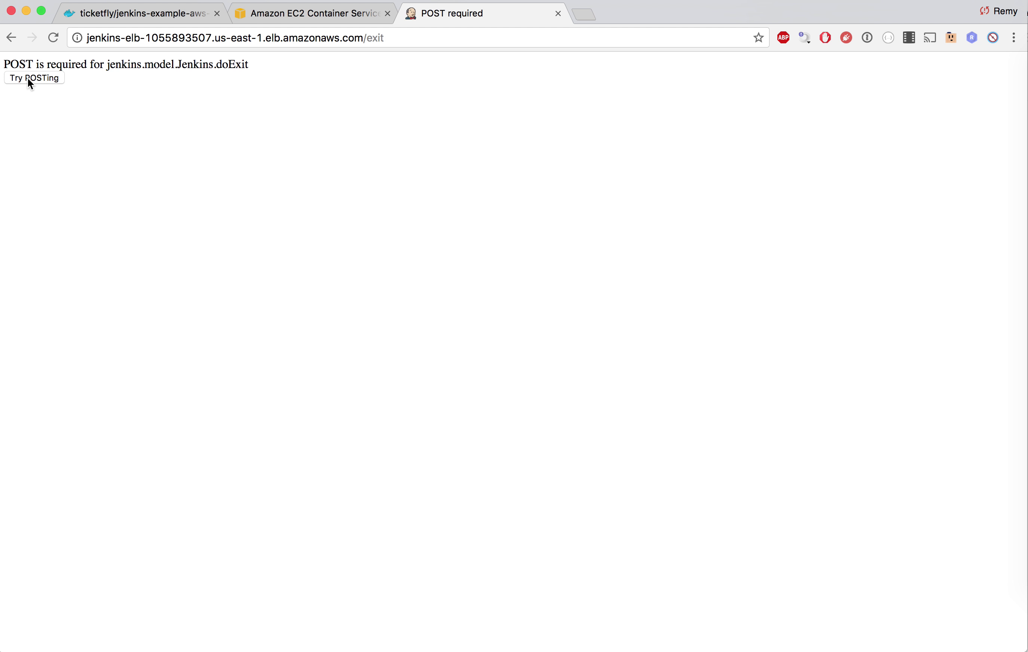
- Submit the /exit request as a POST to shut down Jenkins, and load the server's root address
left_click(27, 78)
left_click(377, 39)
double_click(377, 38)
key("BackSpace")
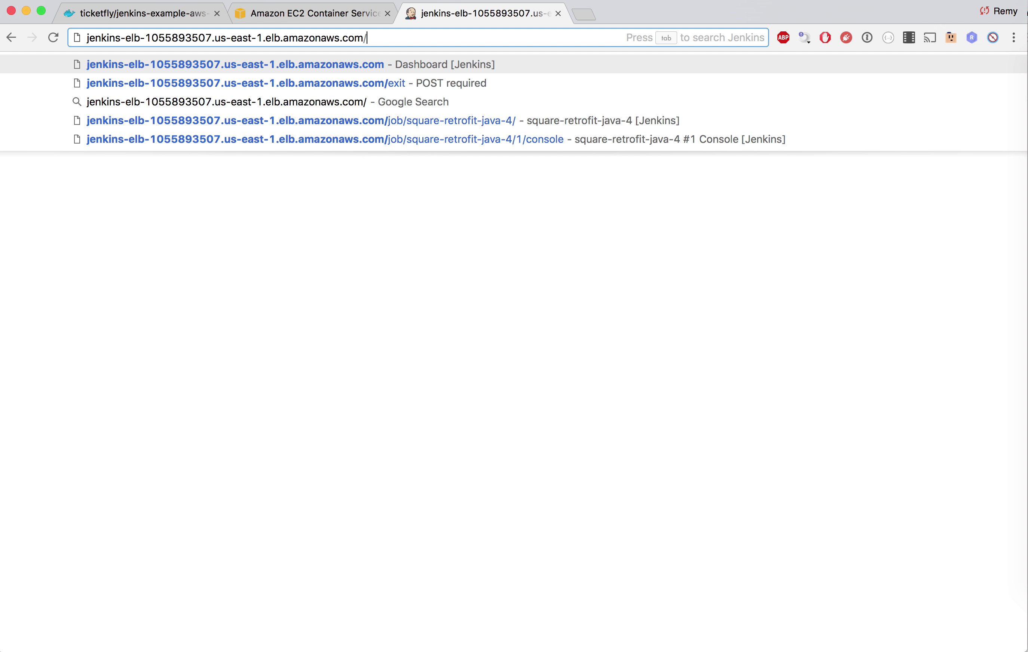
key("Return")
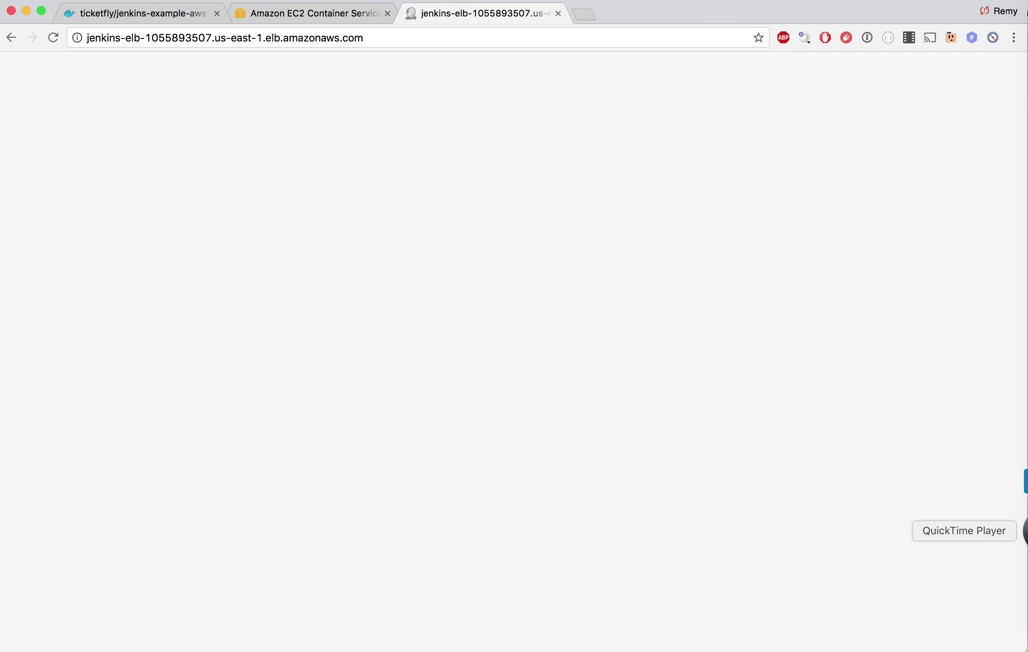
left_click(1025, 531)
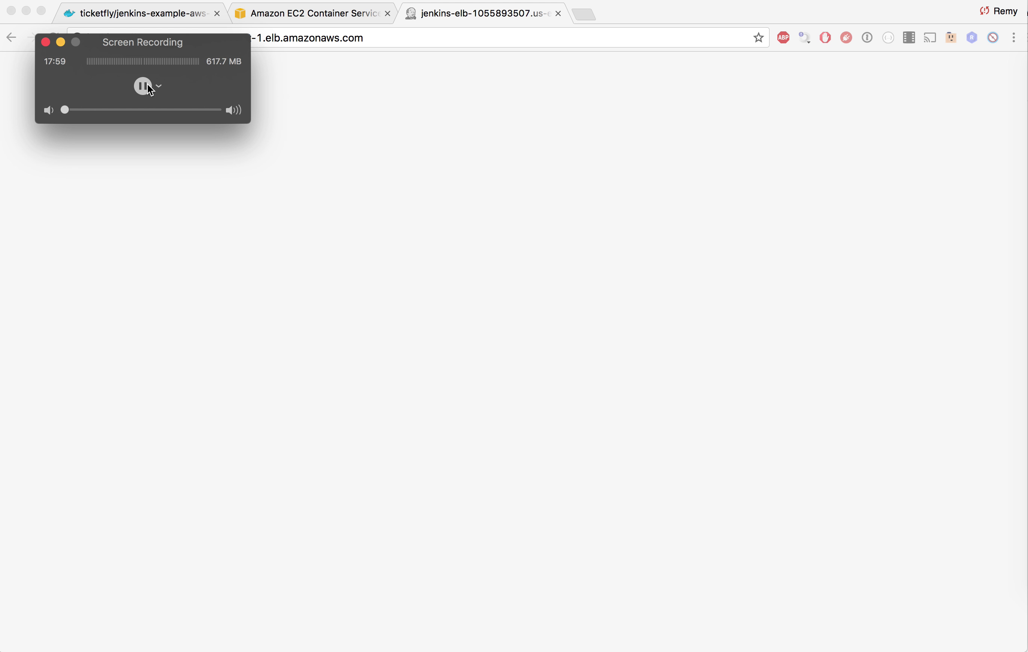
left_click(181, 182)
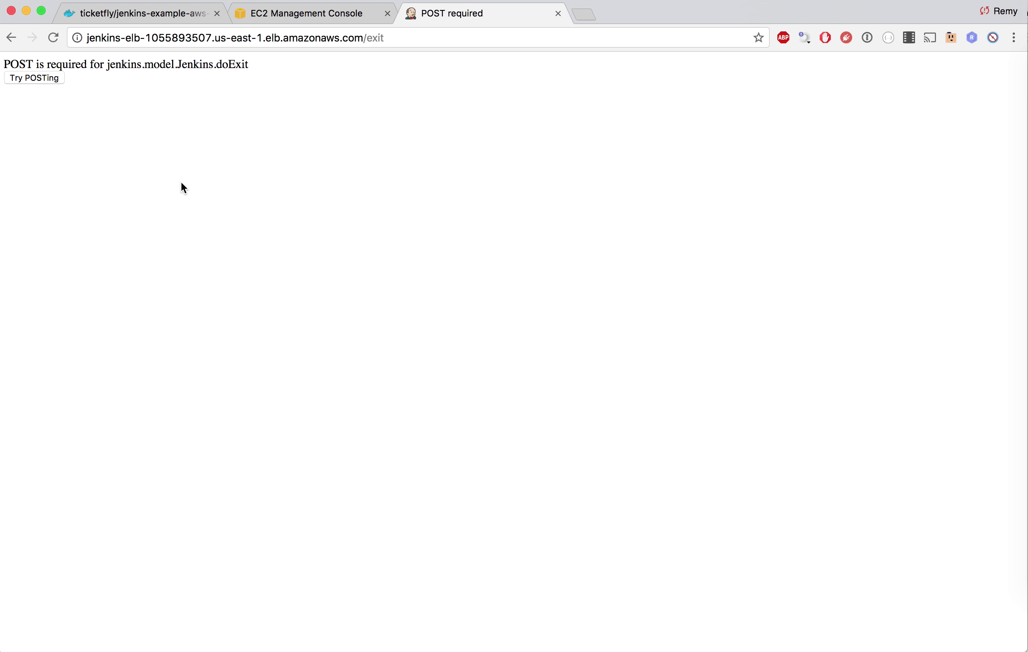
- Replace /exit with /configure in the Jenkins address and view the system configuration page
left_click_drag(367, 37, 544, 43)
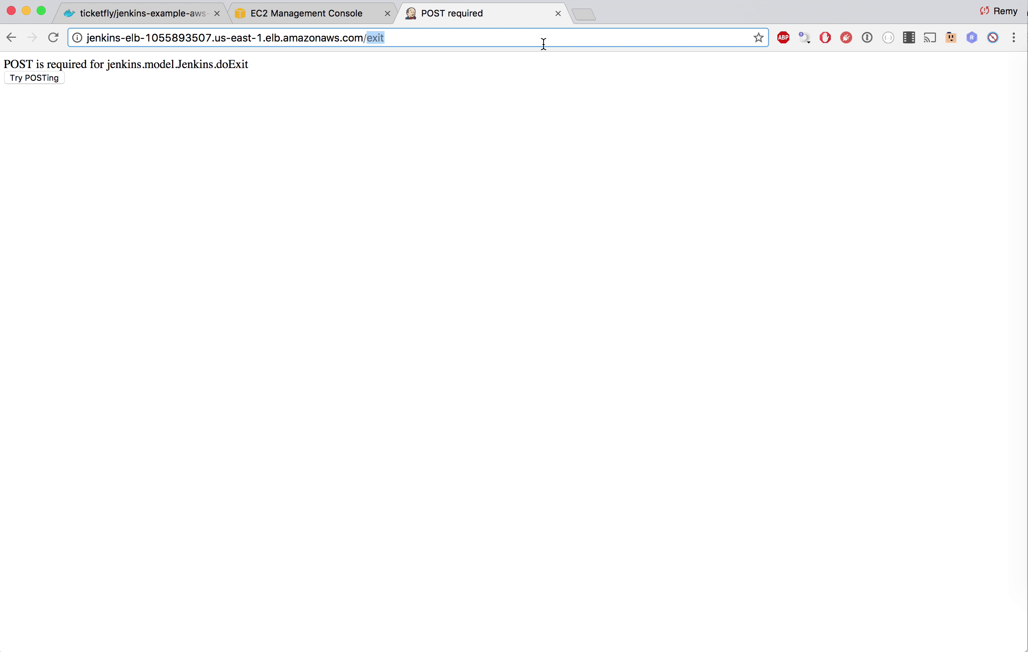
type("co")
key("Down")
key("Return")
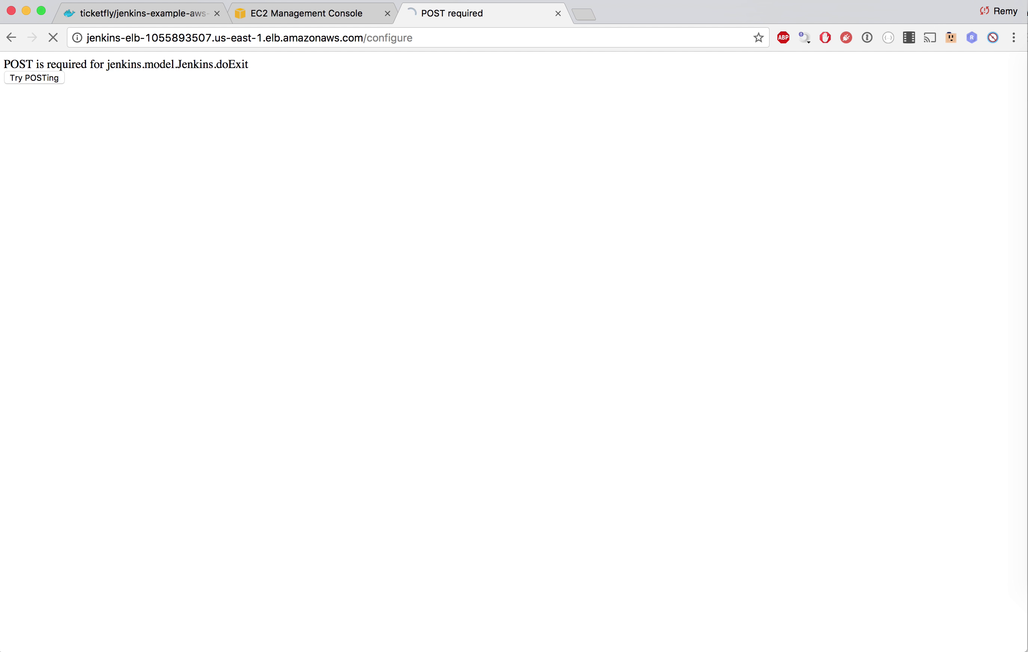
scroll(505, 367, "down", 3)
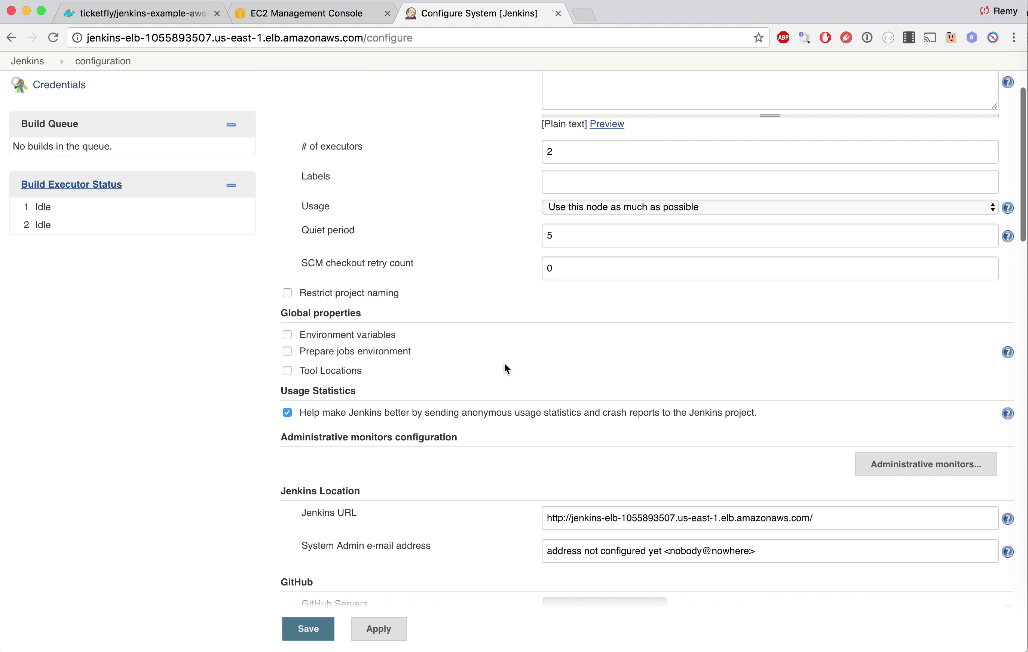
- Switch to the EC2 load balancers and refresh jenkins-elb to check the status of its jenkins-ecs-instance
left_click(319, 19)
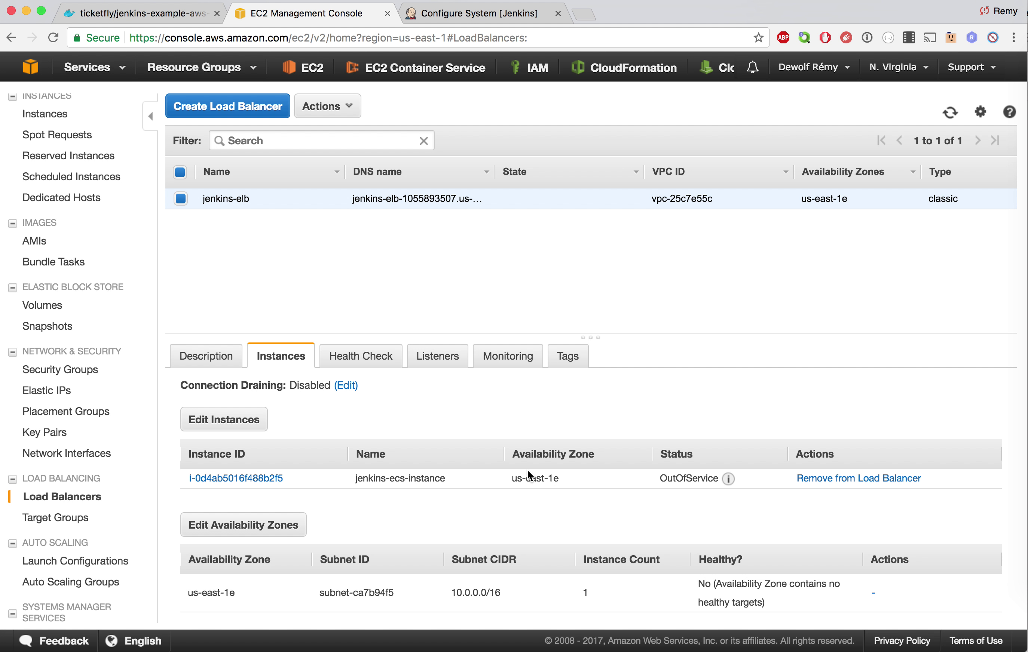
double_click(683, 479)
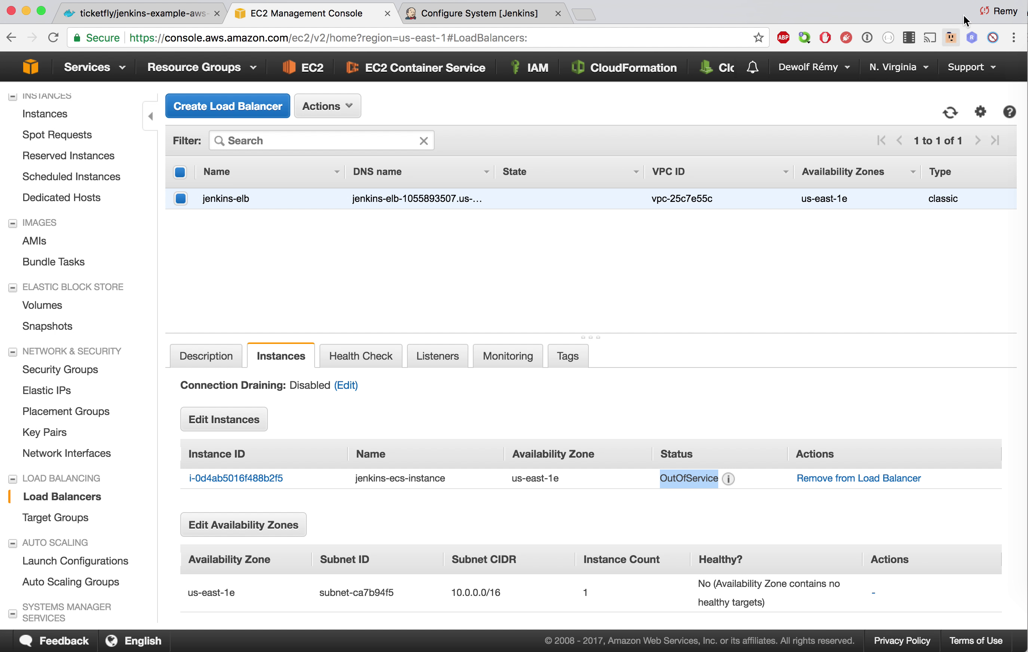
left_click(950, 114)
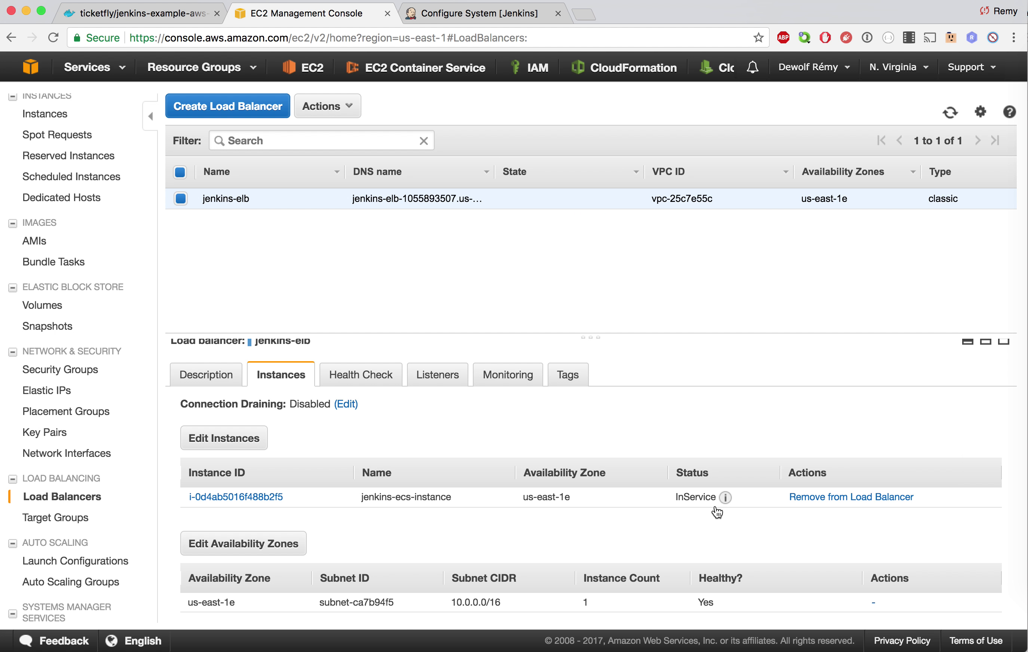
double_click(698, 496)
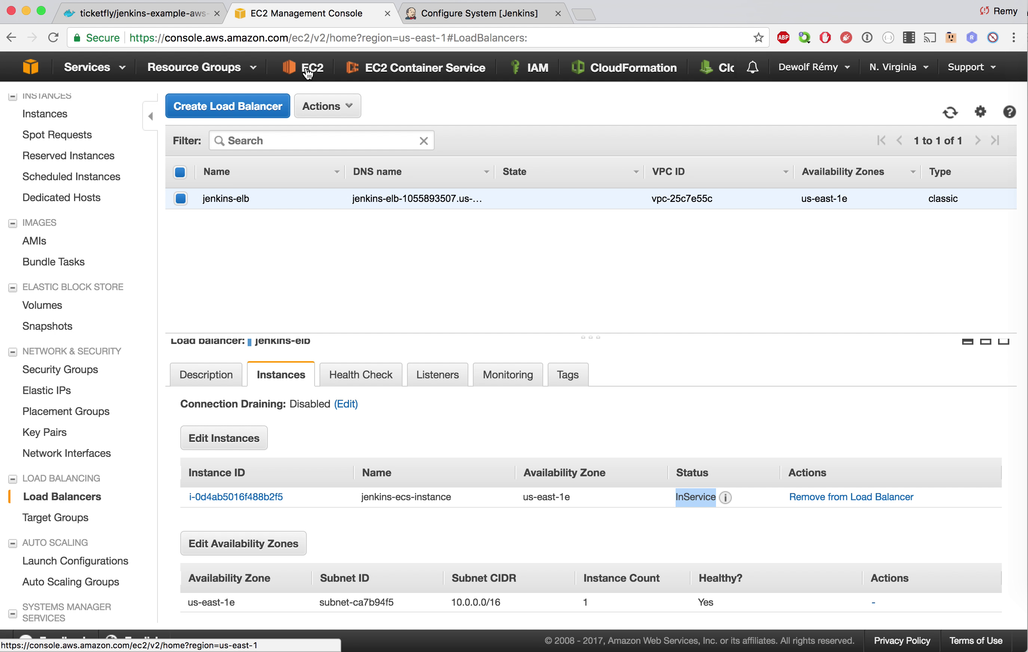
- Open the jenkins-master service of jenkins-cluster in EC2 Container Service and list its events
left_click(421, 74)
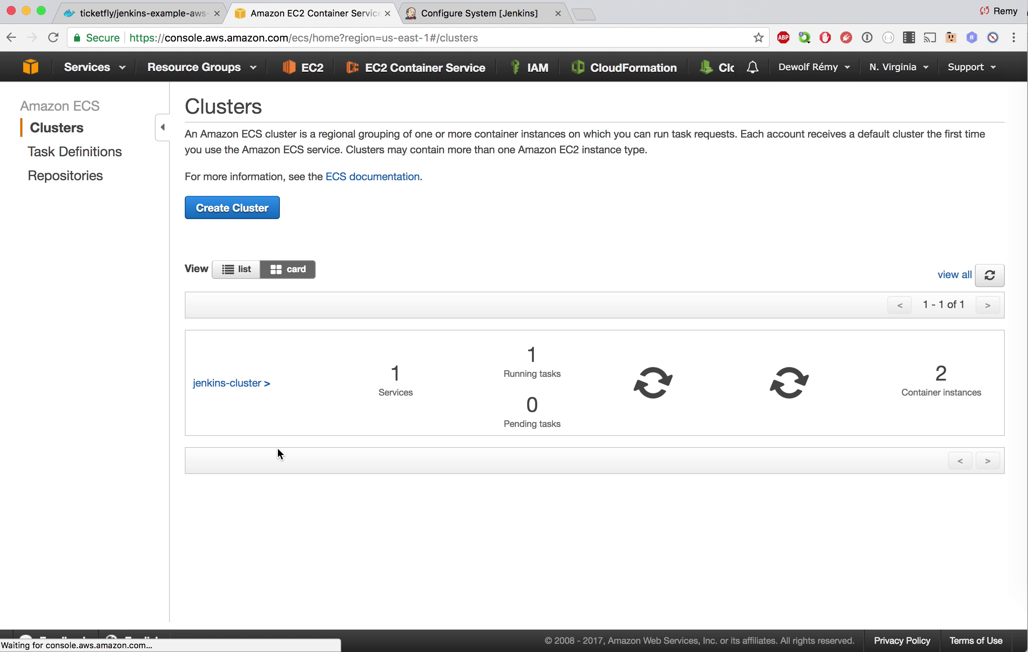
left_click(239, 386)
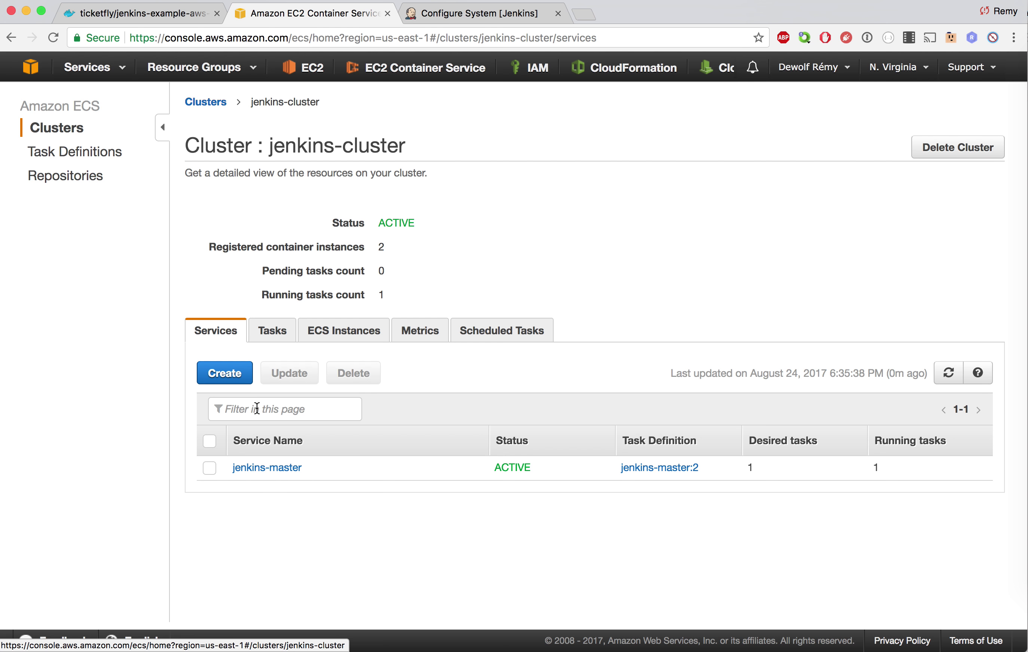
left_click(291, 472)
scroll(290, 468, "down", 3)
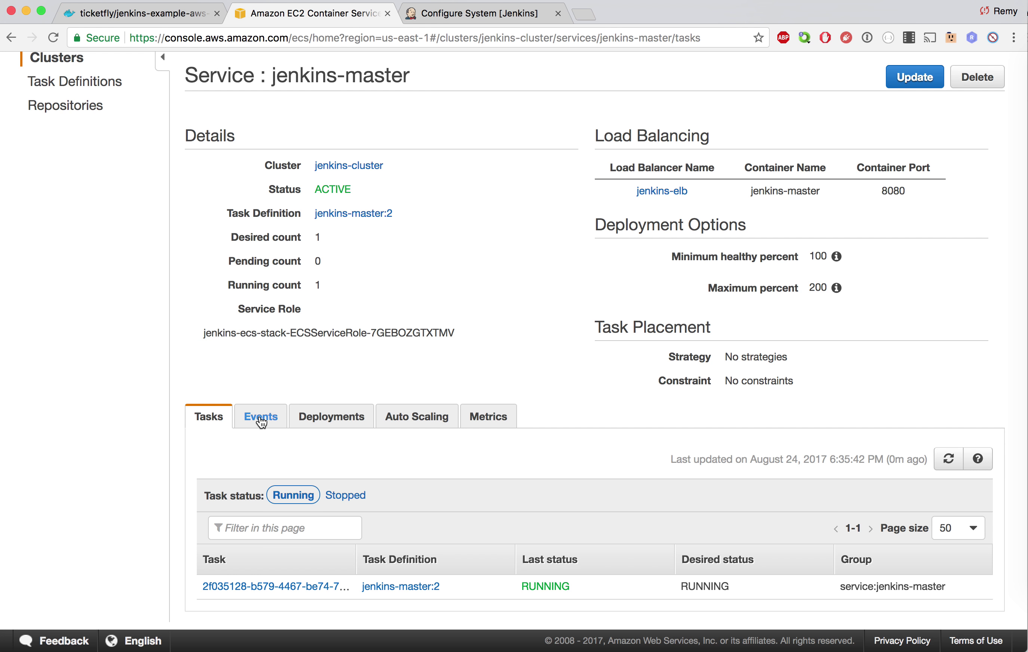
left_click(274, 425)
scroll(514, 447, "down", 10)
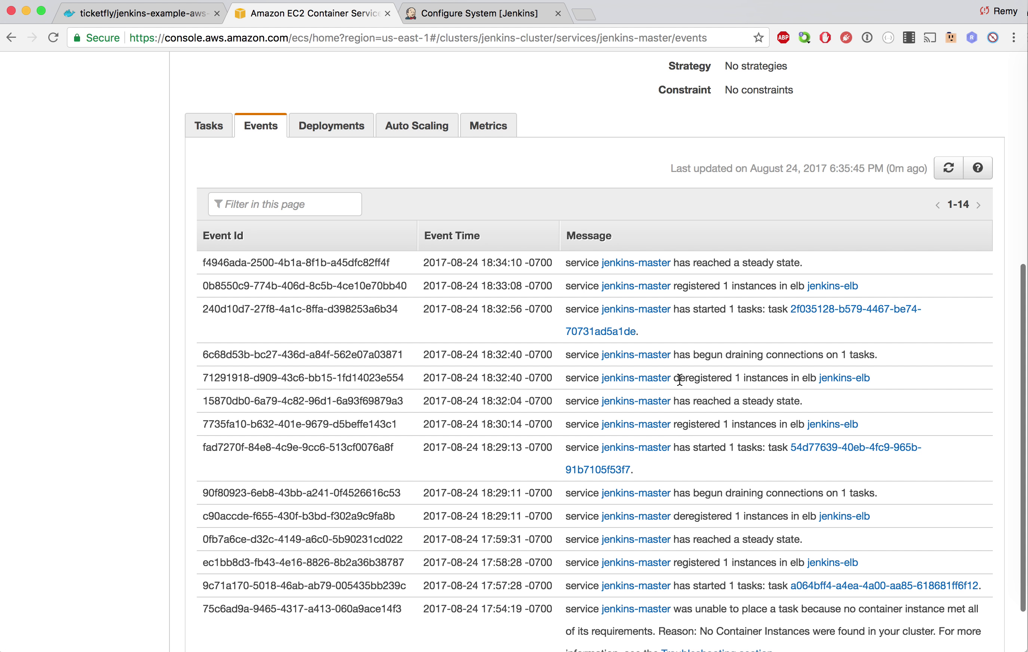
- Examine the jenkins-master events on deregistering the instance from jenkins-elb and draining its connections after the shutdown
left_click_drag(676, 379, 720, 381)
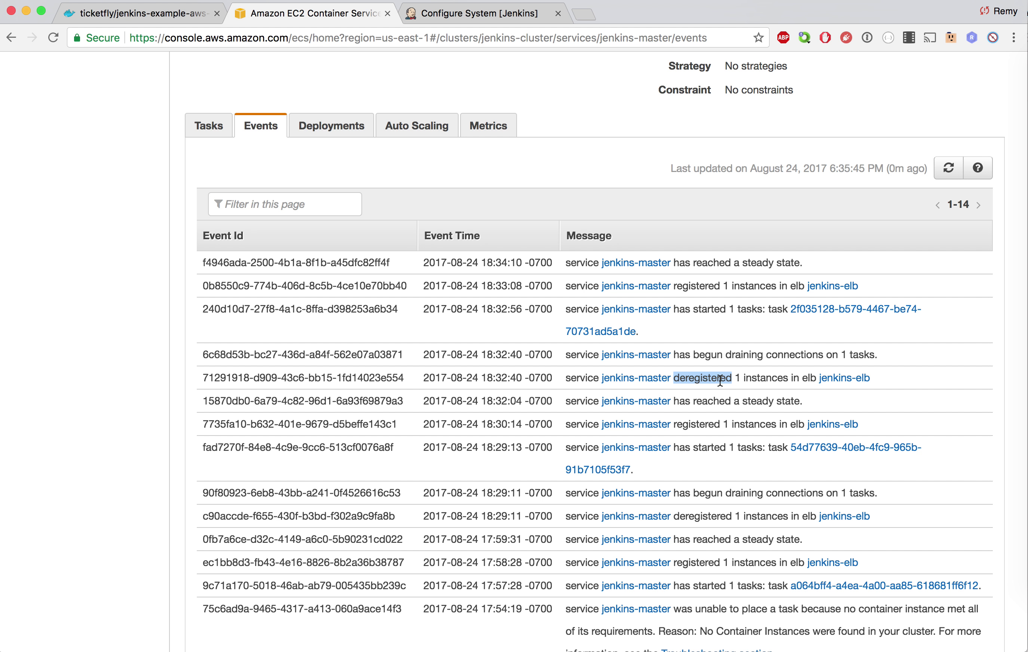
double_click(720, 380)
double_click(811, 379)
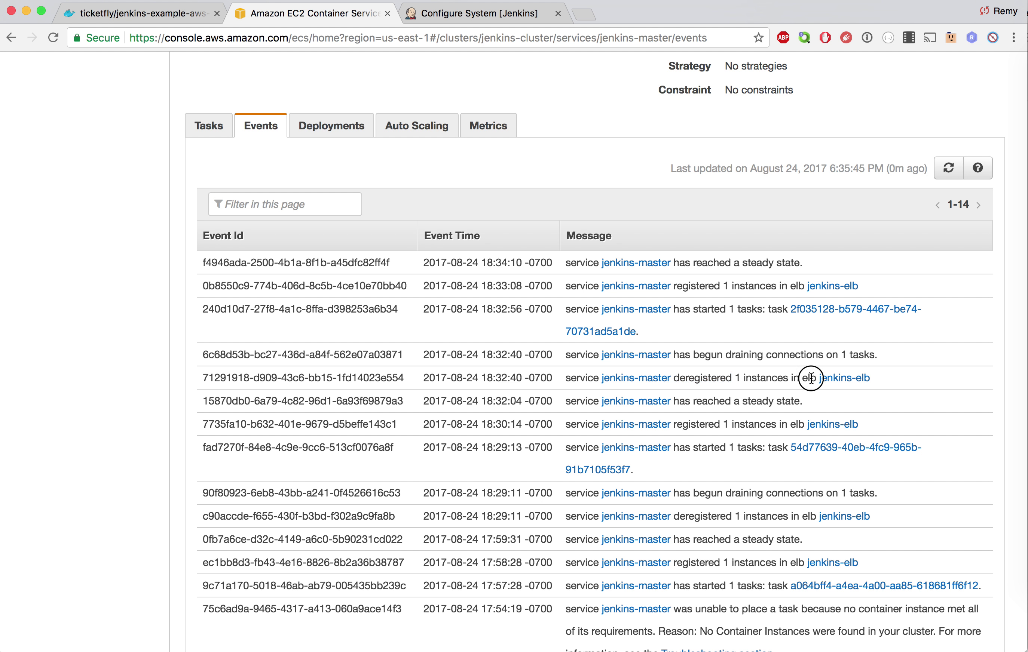
double_click(765, 379)
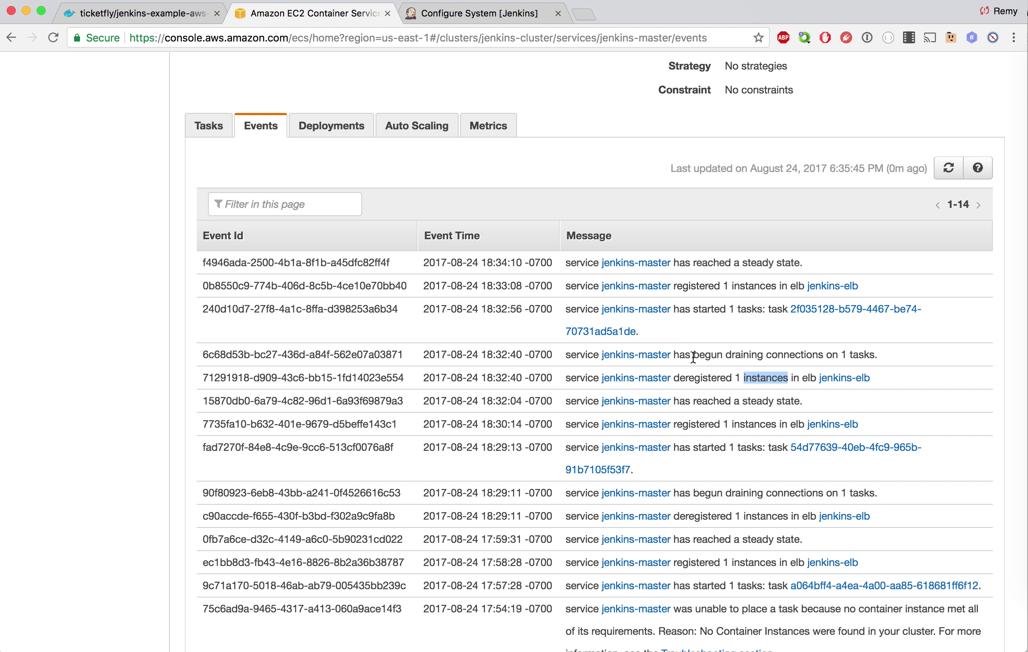
scroll(692, 357, "up", 2)
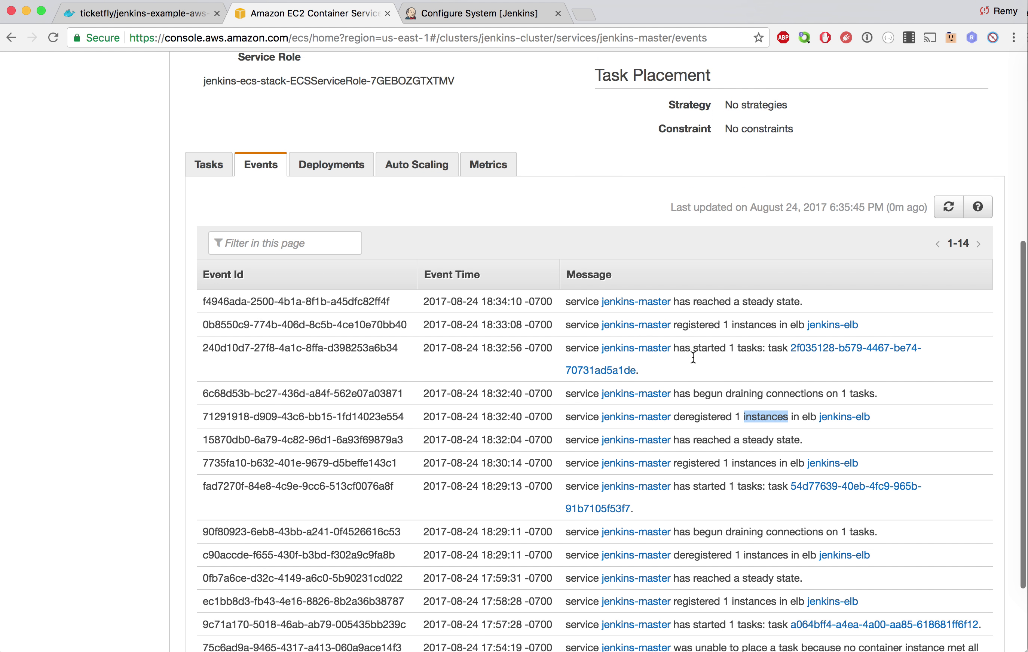
double_click(745, 397)
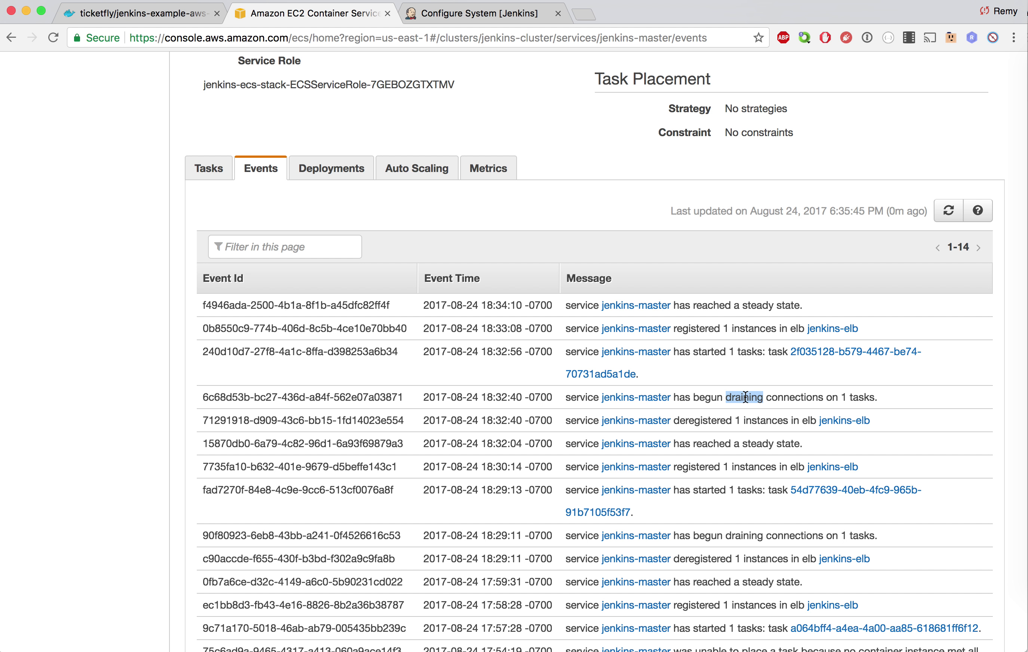
- Examine the newest jenkins-master events on starting a task, registering it in jenkins-elb and reaching a steady state
double_click(703, 352)
left_click_drag(805, 328, 675, 327)
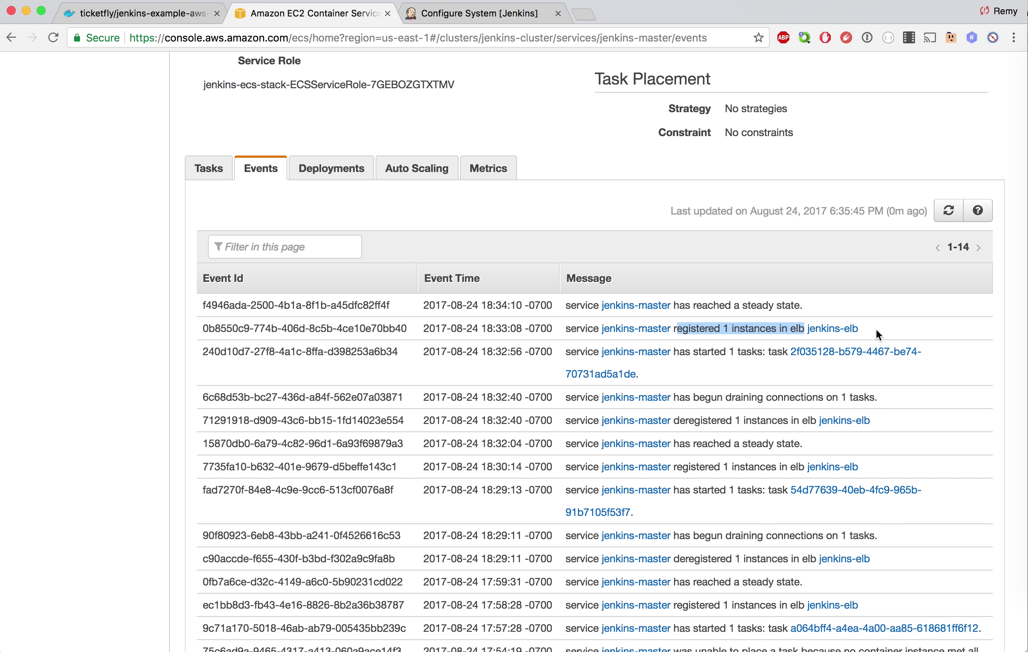
left_click_drag(677, 303, 794, 304)
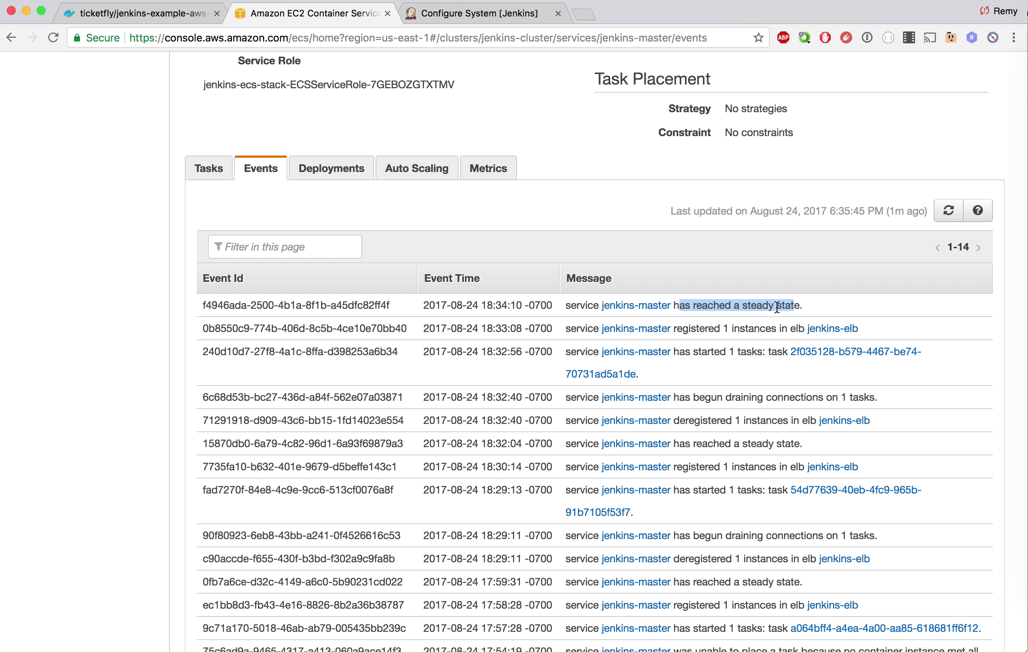
double_click(759, 307)
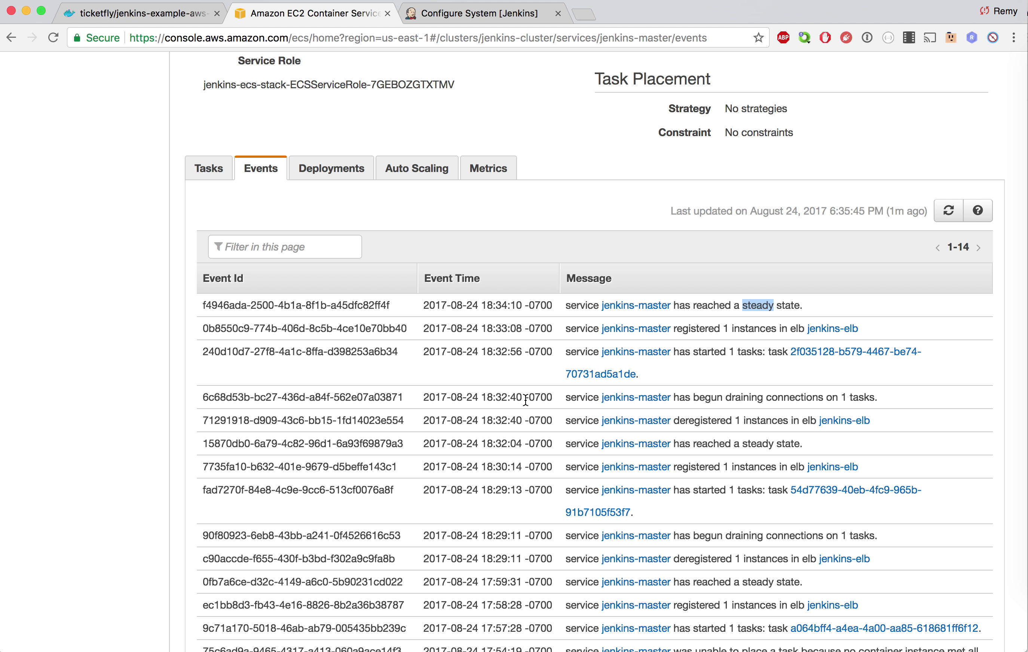
- Compare the event times of the latest deregistration and the latest steady state to gauge the recovery time
left_click(485, 421)
left_click_drag(497, 421, 520, 424)
left_click_drag(493, 305, 523, 309)
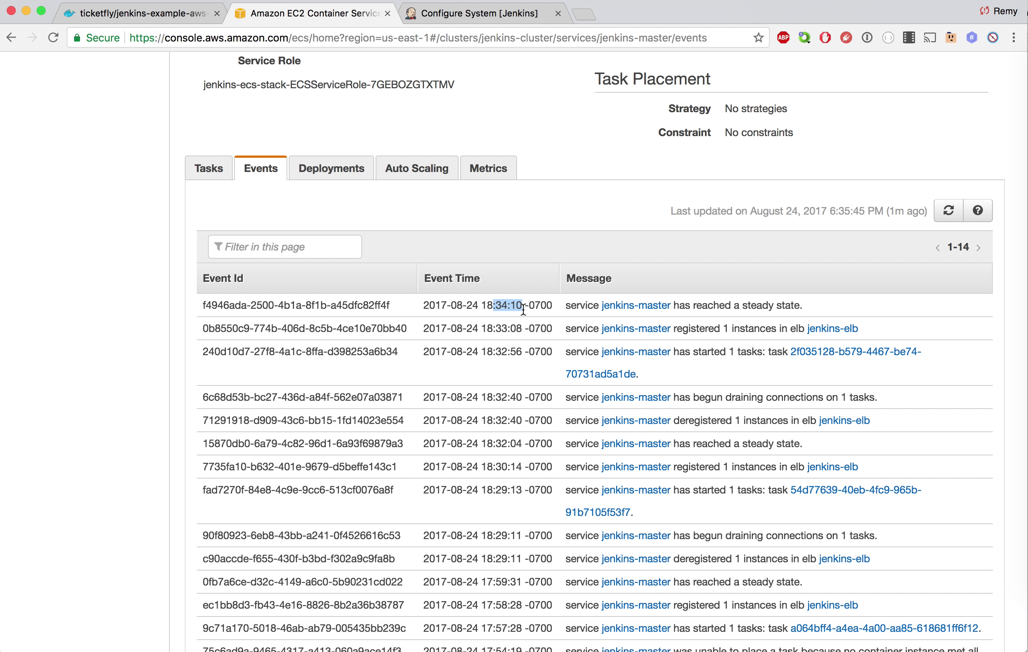
scroll(523, 309, "up", 10)
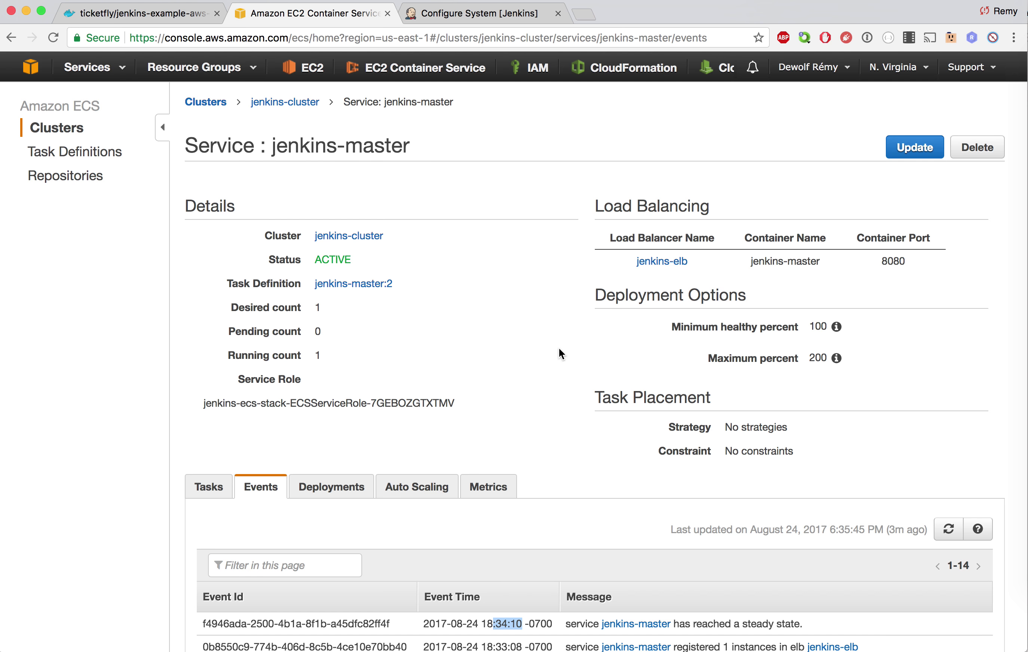
- Switch to the ticketfly/jenkins-example-aws-ecs page on Docker Hub and open its source repository Ticketfly/jenkins-docker-examples
left_click(189, 19)
scroll(422, 193, "up", 1)
scroll(422, 193, "up", 15)
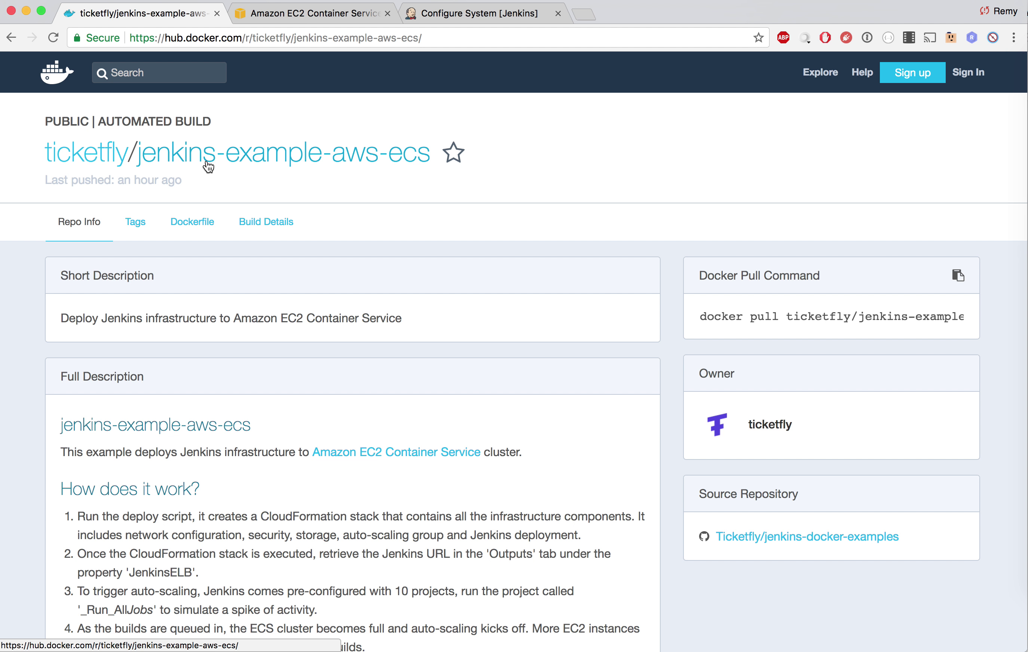
left_click(812, 540)
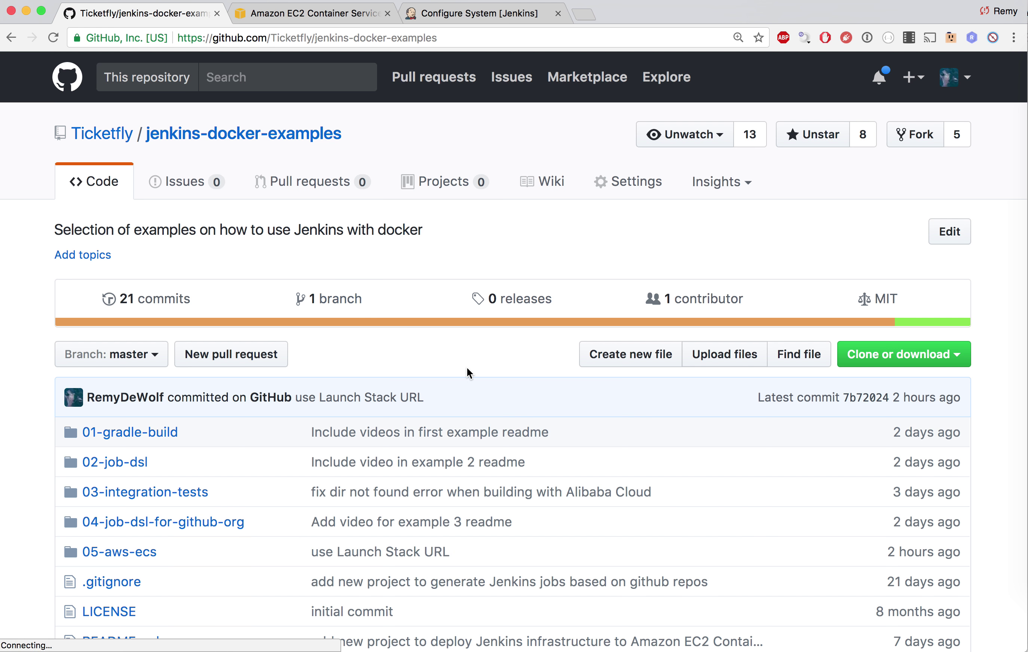
- Open the 05-aws-ecs folder of the jenkins-docker-examples repository and look through its files
scroll(466, 368, "down", 3)
scroll(466, 368, "up", 2)
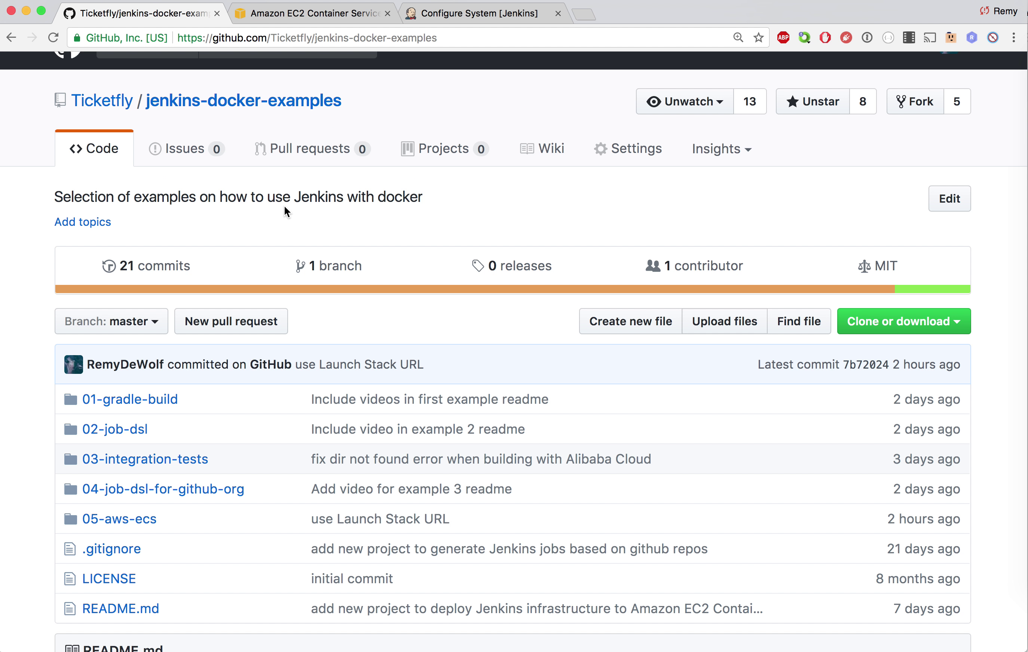
scroll(316, 237, "down", 1)
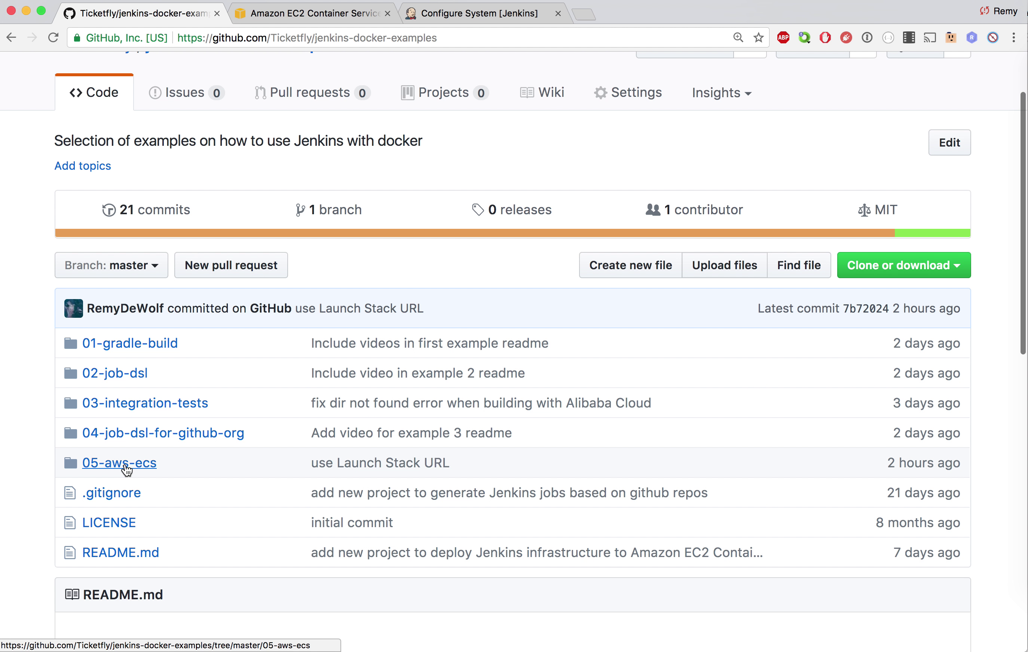
left_click(127, 464)
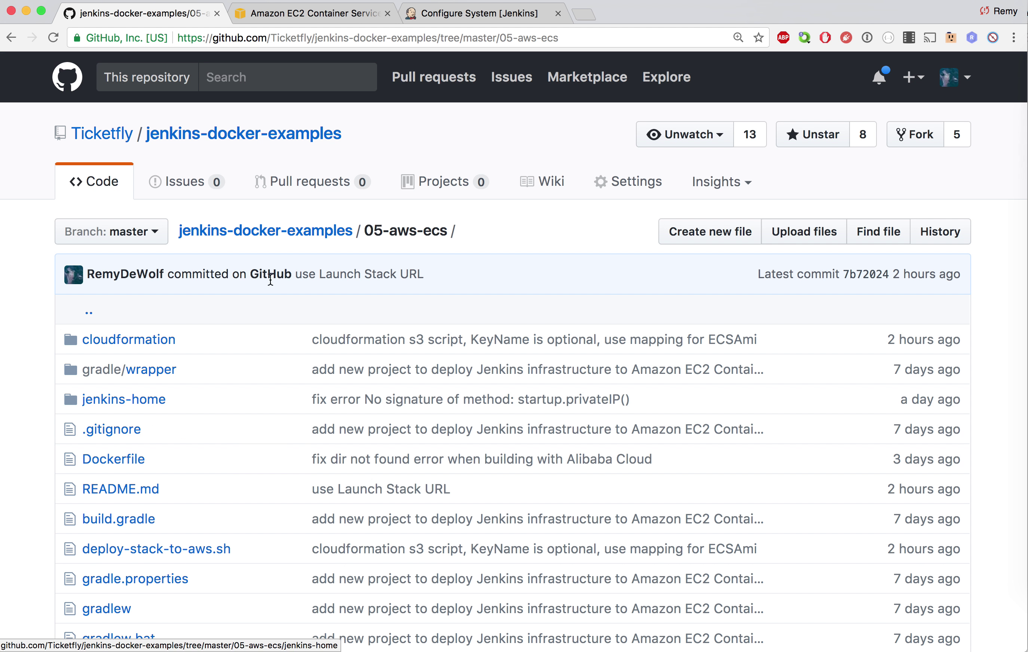
scroll(398, 250, "down", 3)
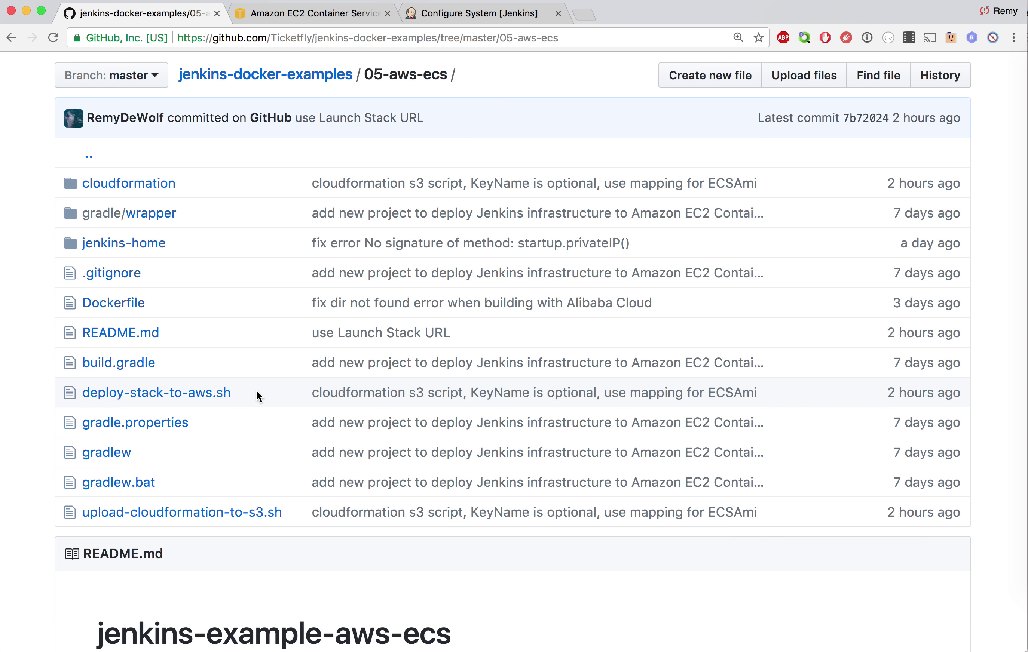
scroll(257, 391, "up", 2)
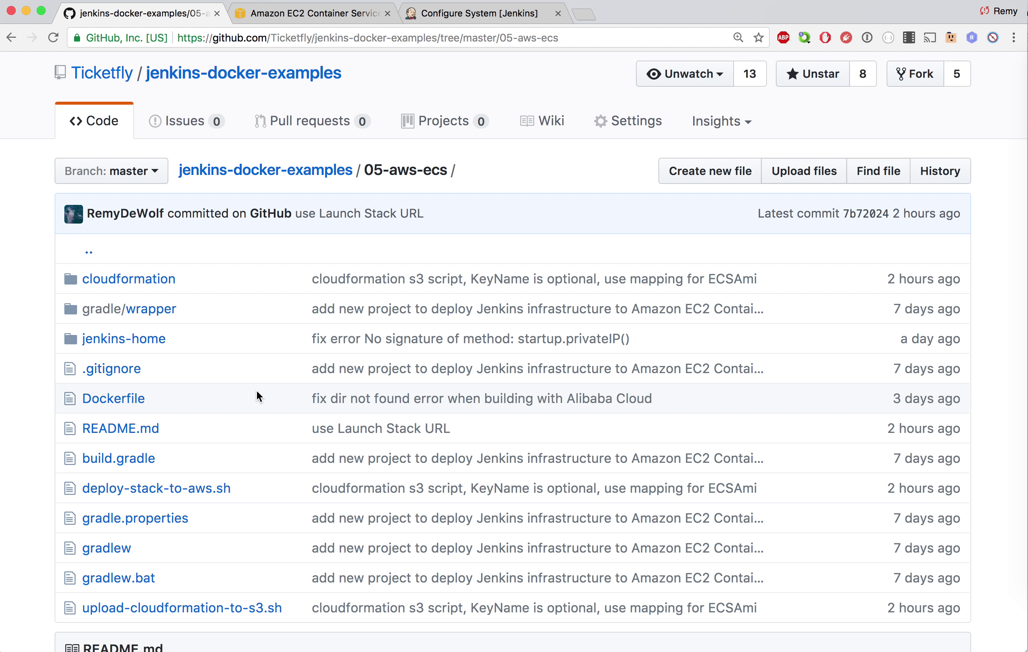
mouse_move(1025, 337)
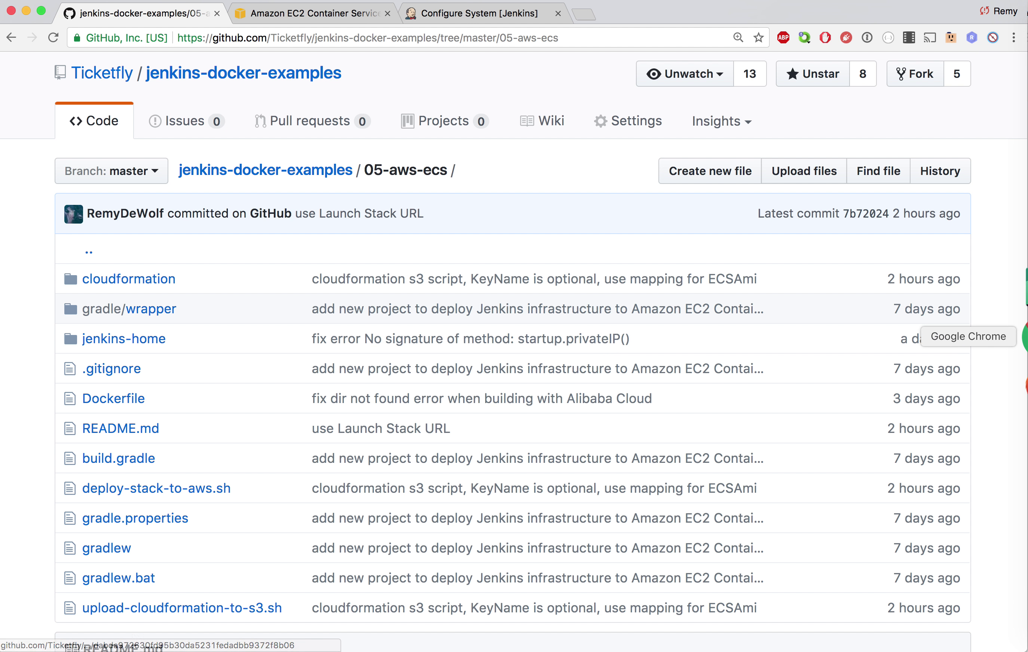
left_click(1025, 529)
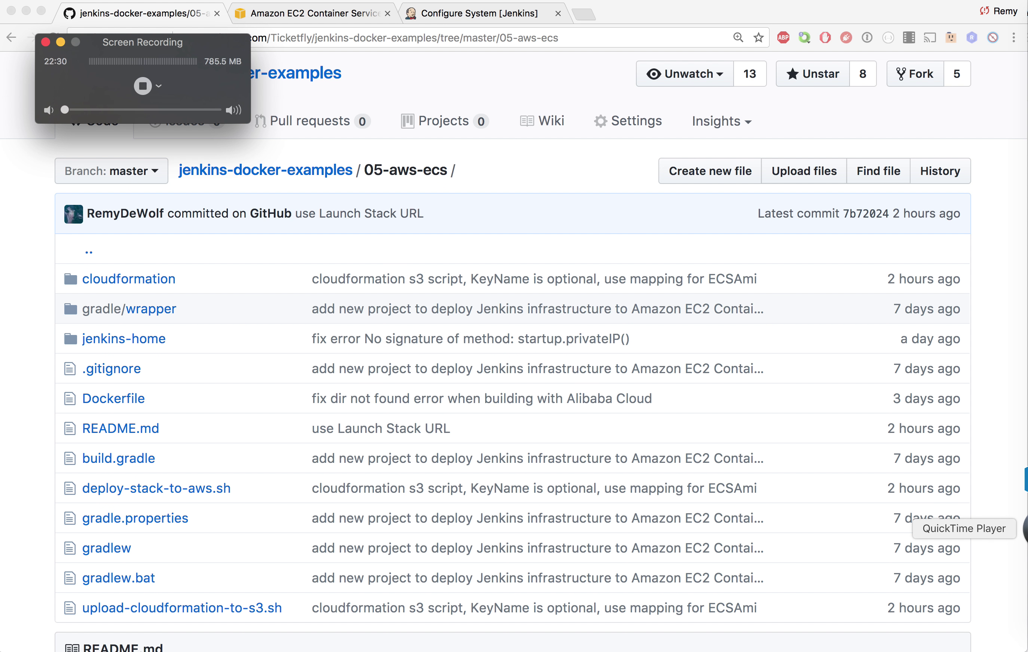